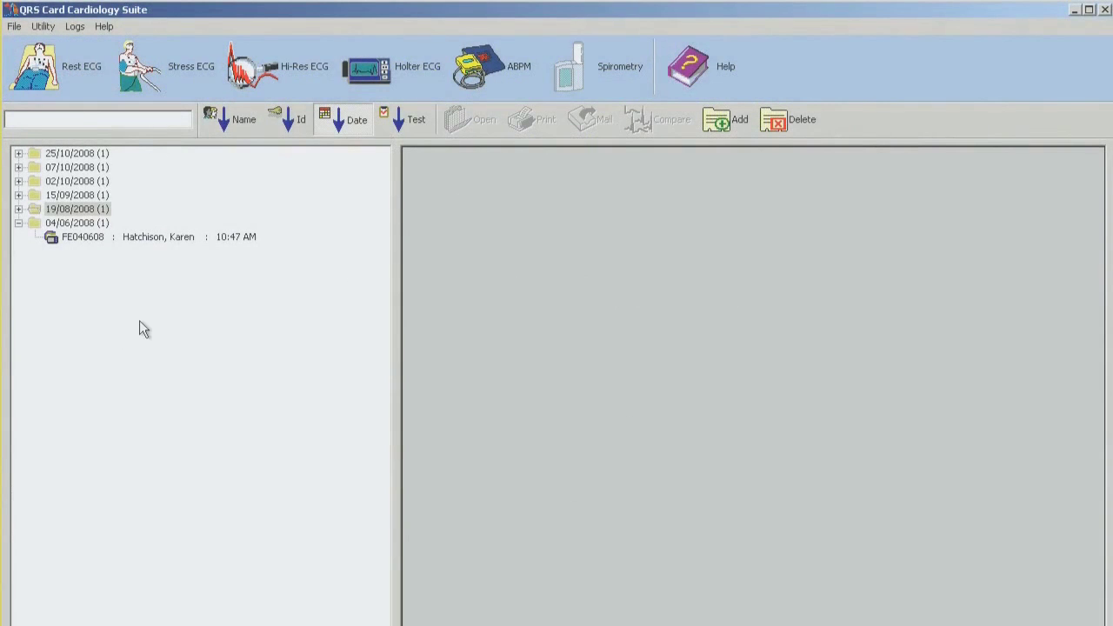
Open the Holter ECG recording dated 04/06/2008 and review its patient, test, diary and medication data.
left_click(152, 238)
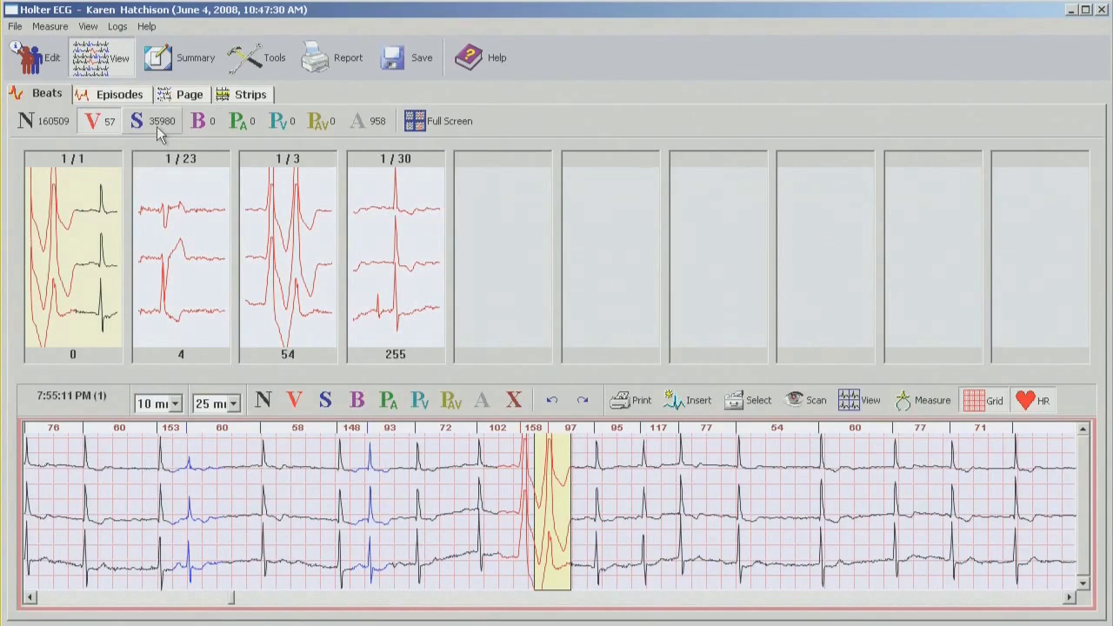
left_click(39, 66)
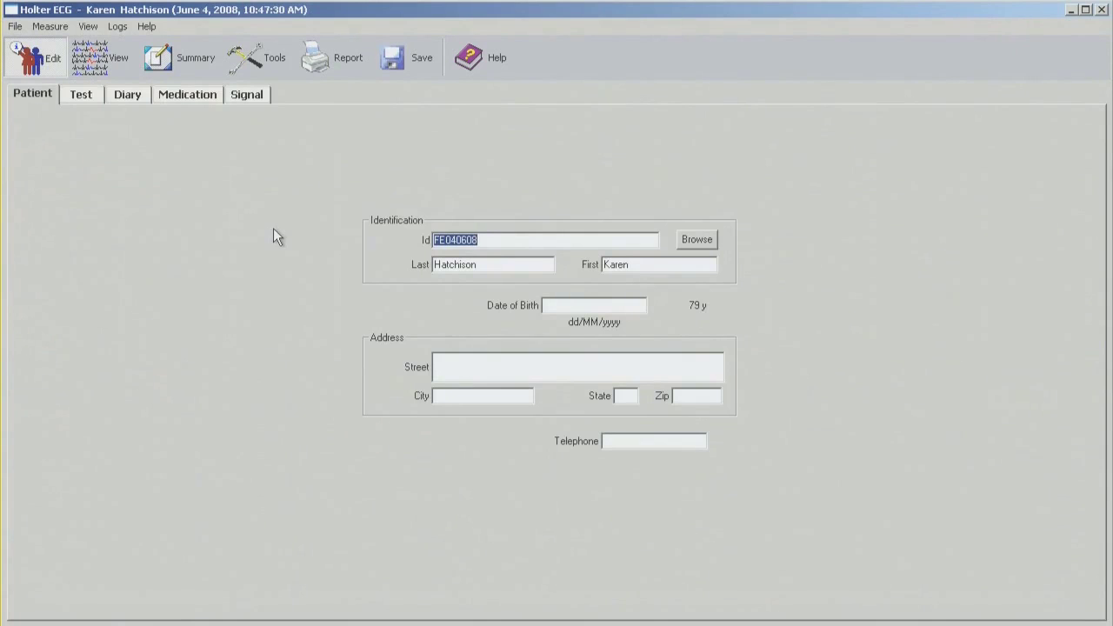
left_click(80, 96)
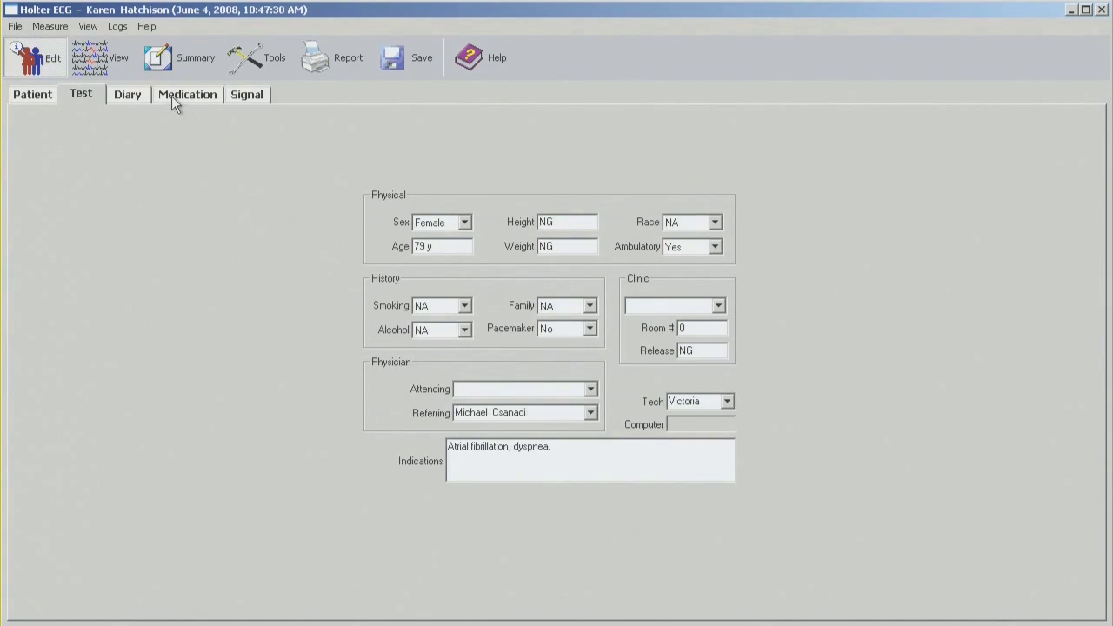
left_click(131, 97)
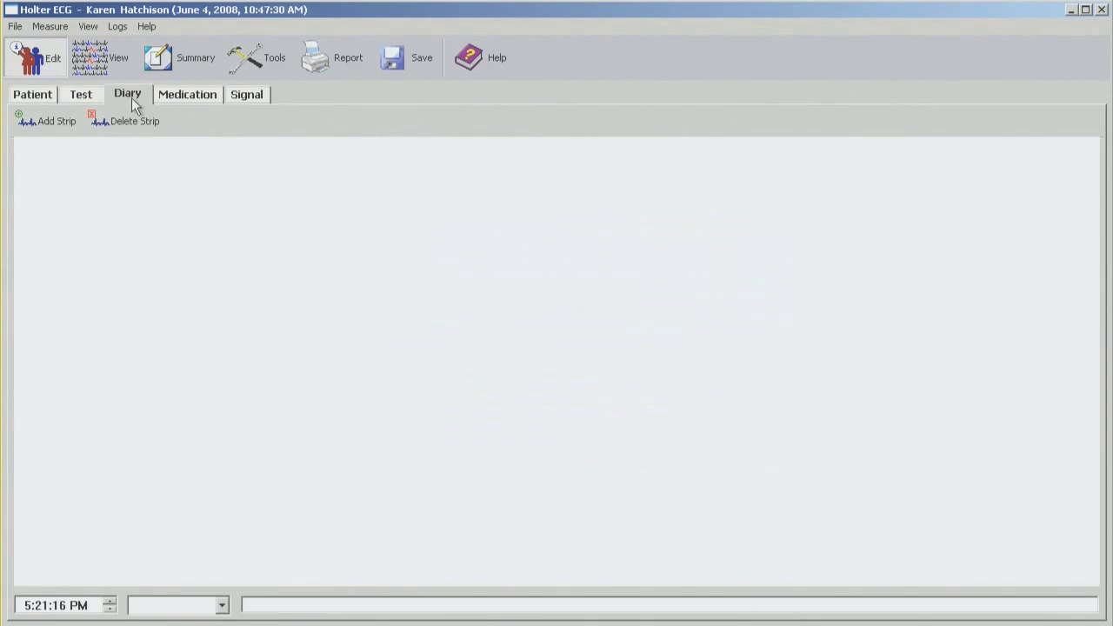
left_click(185, 96)
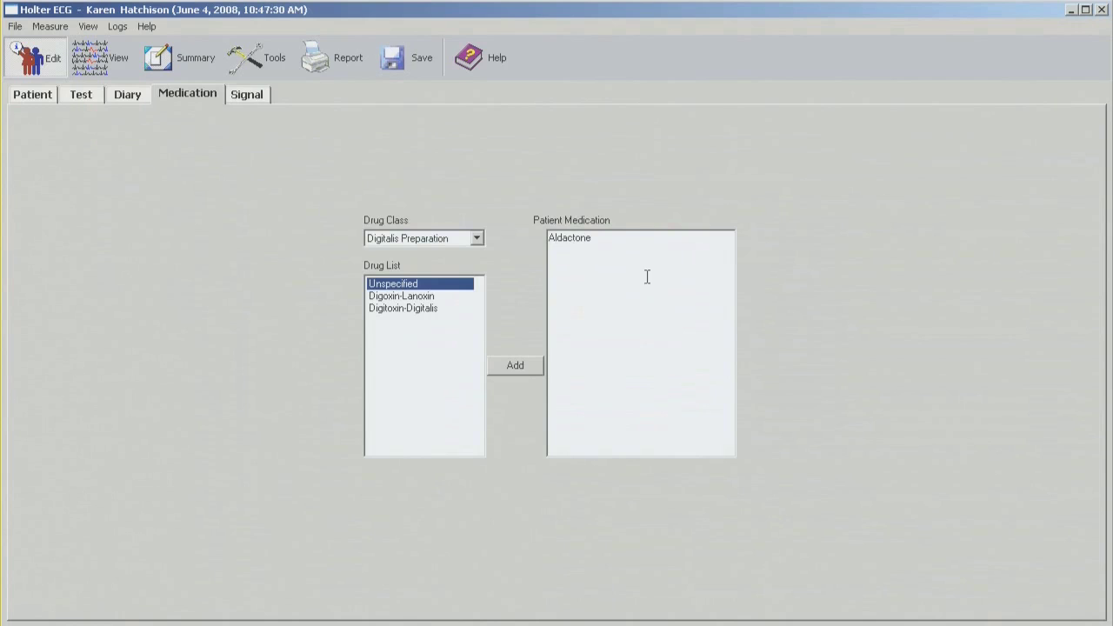
Review the normal and ventricular beat templates, stepping through the first beats of ventricular template 4 in the ECG strip.
left_click(103, 54)
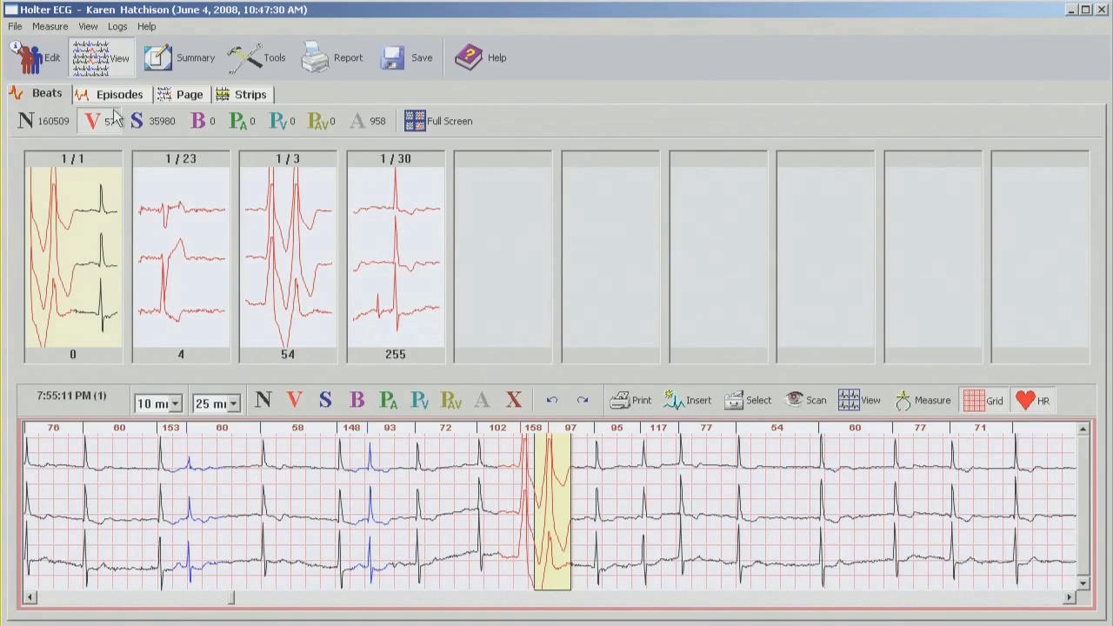
left_click(49, 126)
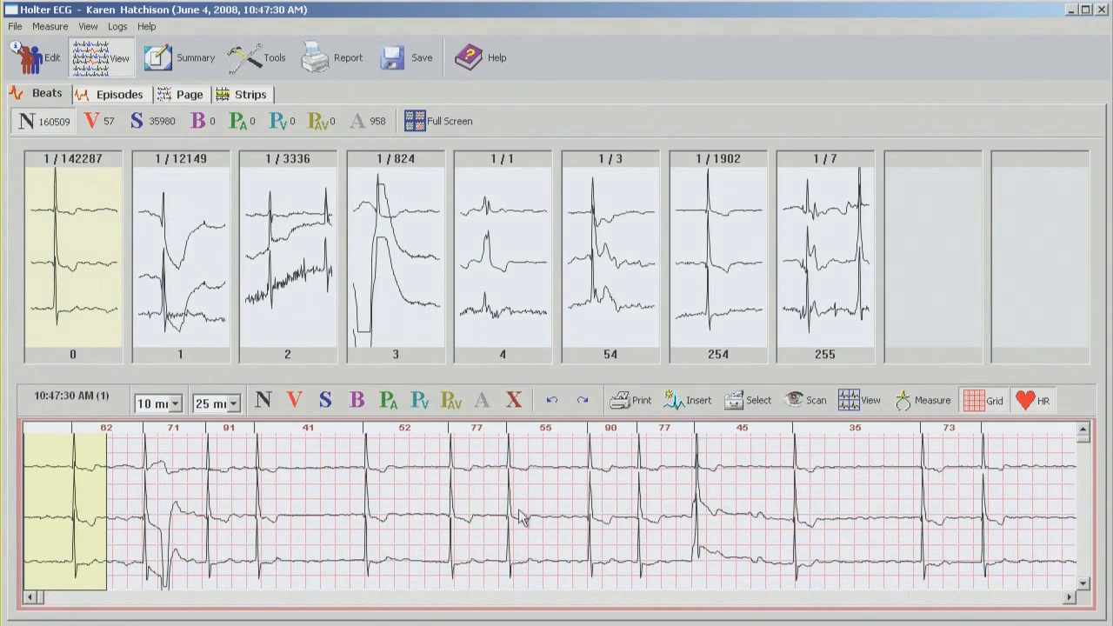
left_click(105, 126)
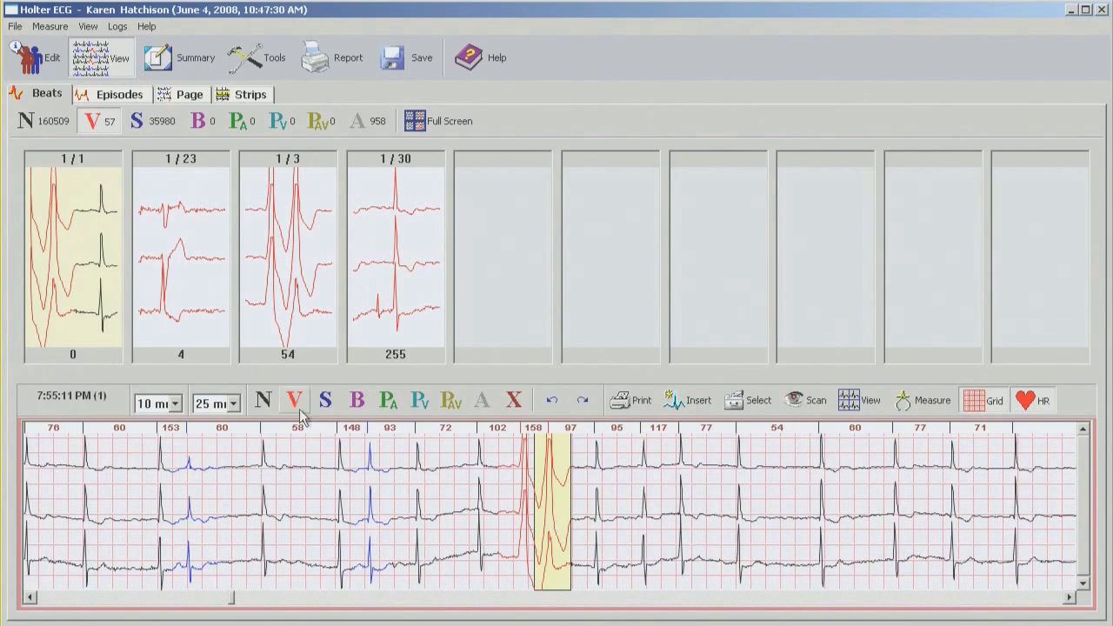
left_click(178, 235)
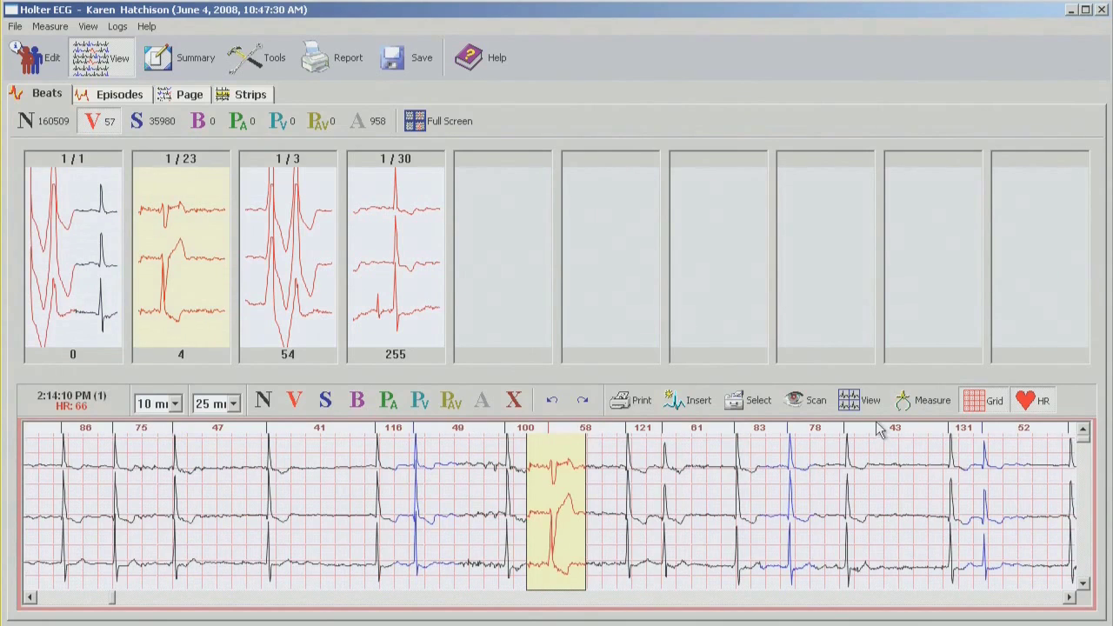
left_click(1087, 509)
left_click(1087, 509)
left_click(1086, 509)
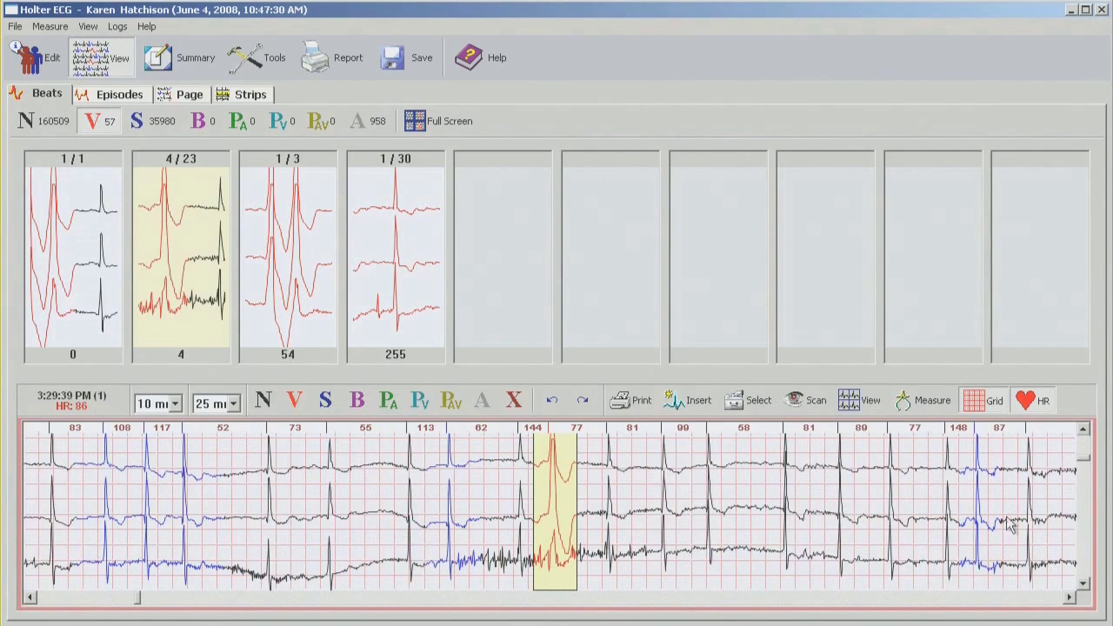
Display the ventricular beats of template 4 as a full-screen thumbnail grid with a 12 x 6 layout.
left_click(857, 406)
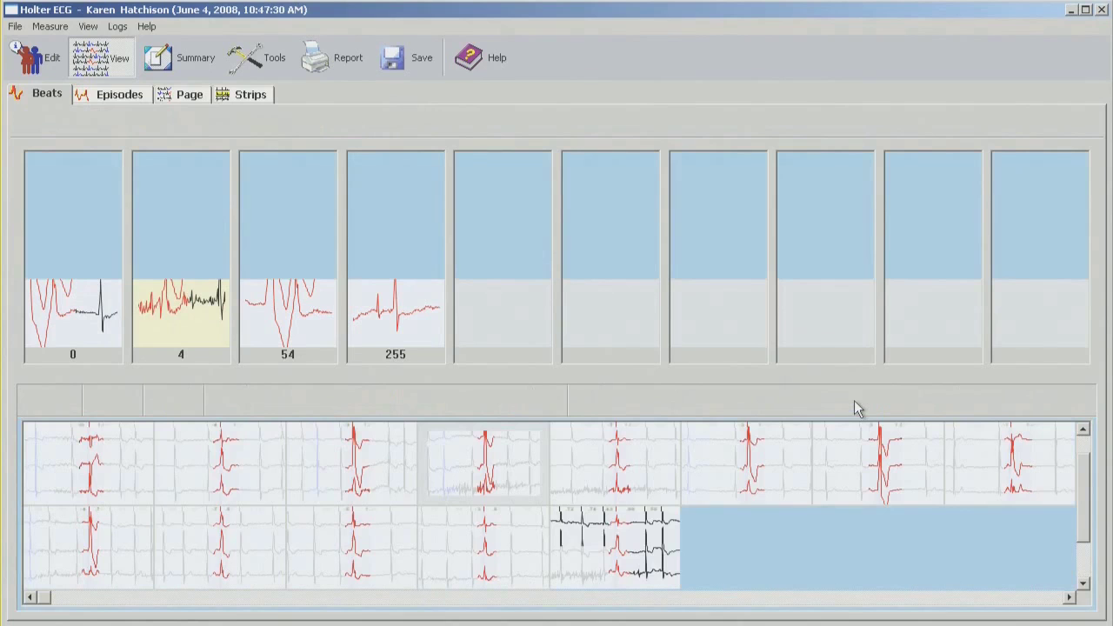
left_click(111, 466)
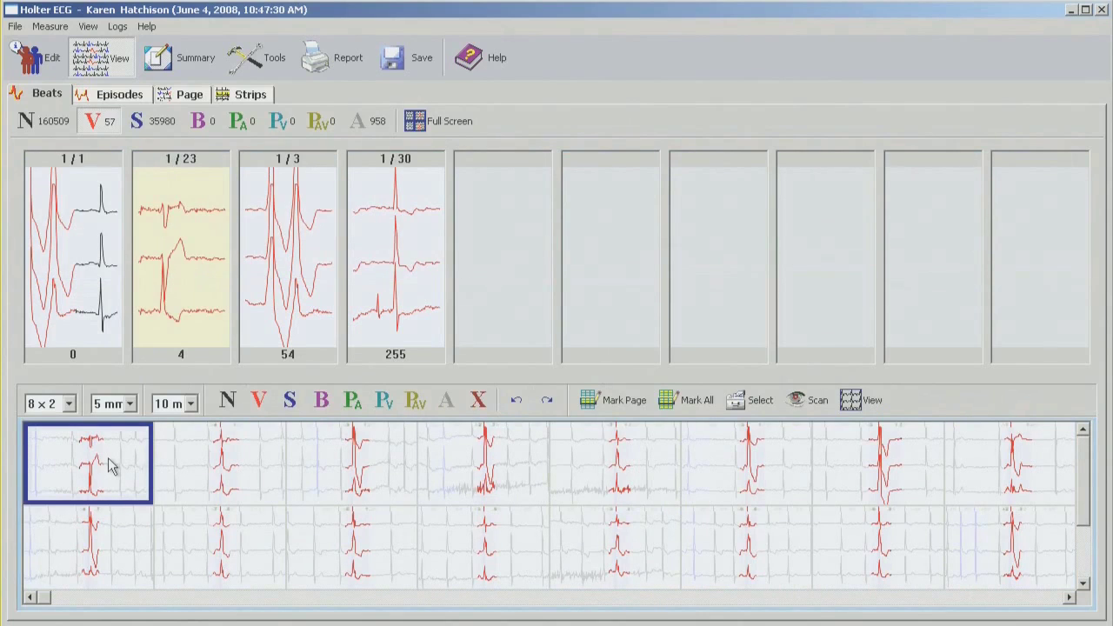
key("f")
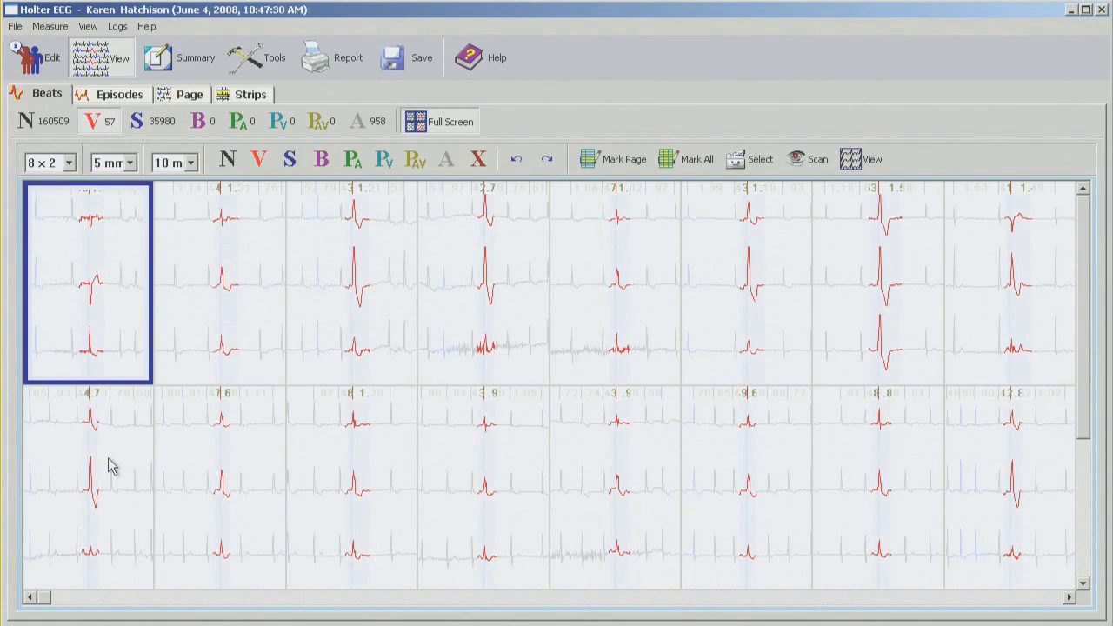
left_click(69, 163)
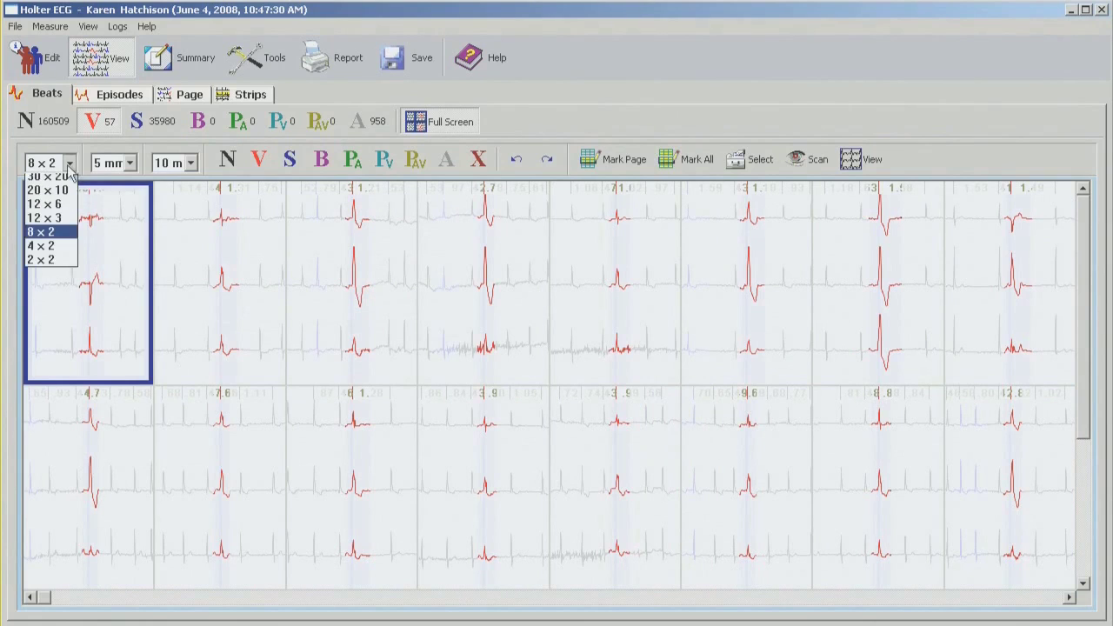
left_click(53, 210)
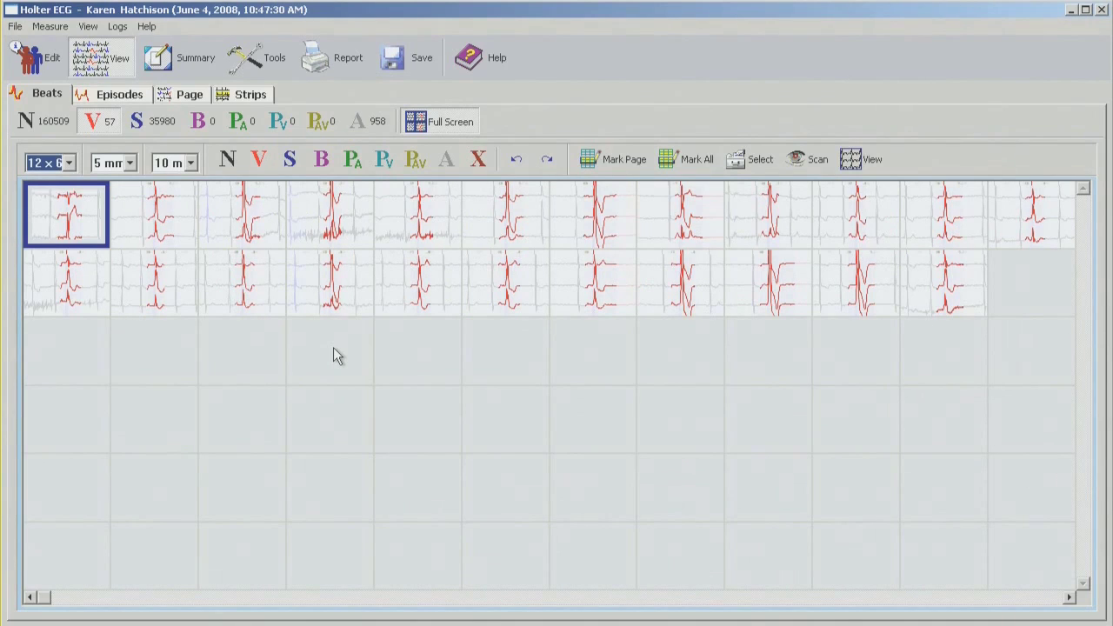
Inspect a second-row beat of ventricular template 4 and enlarge the beat grid of template 54 to check its beats.
left_click(168, 285)
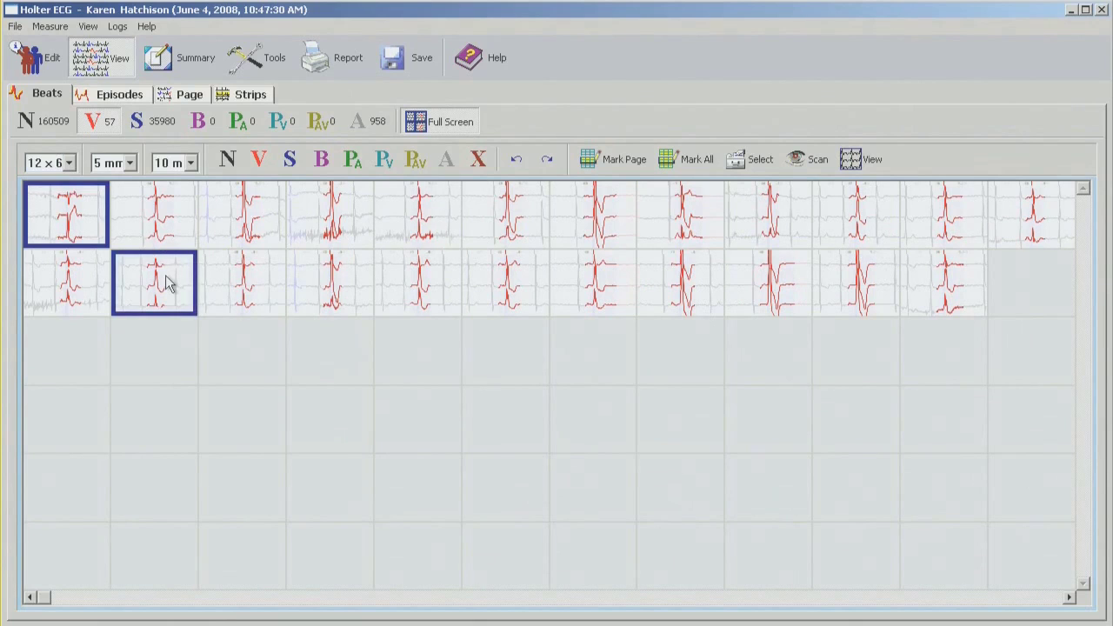
double_click(167, 284)
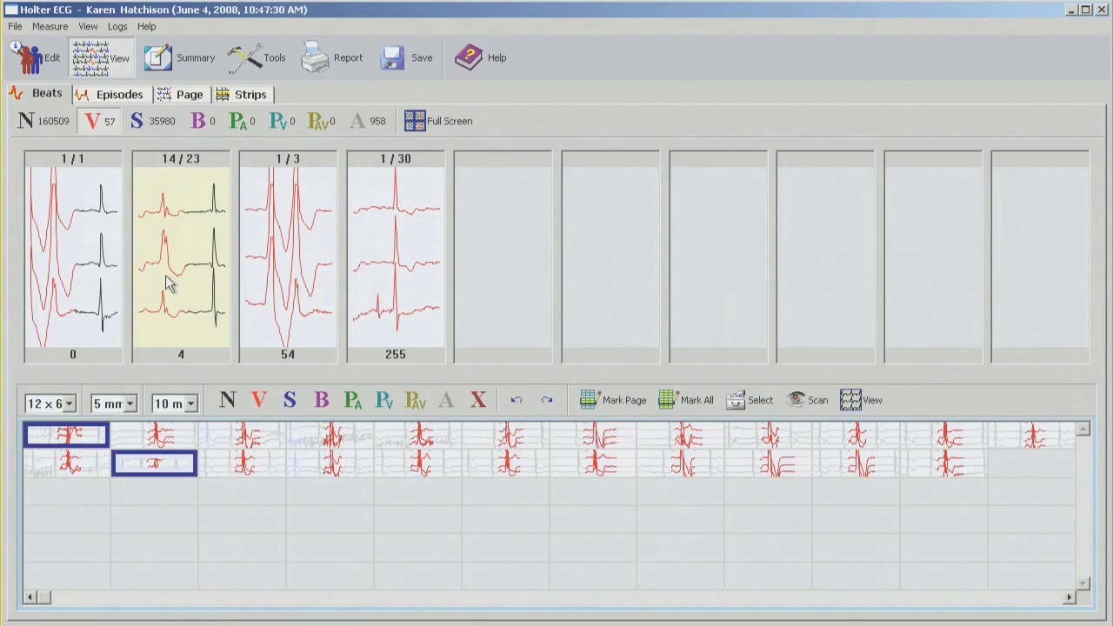
left_click(288, 237)
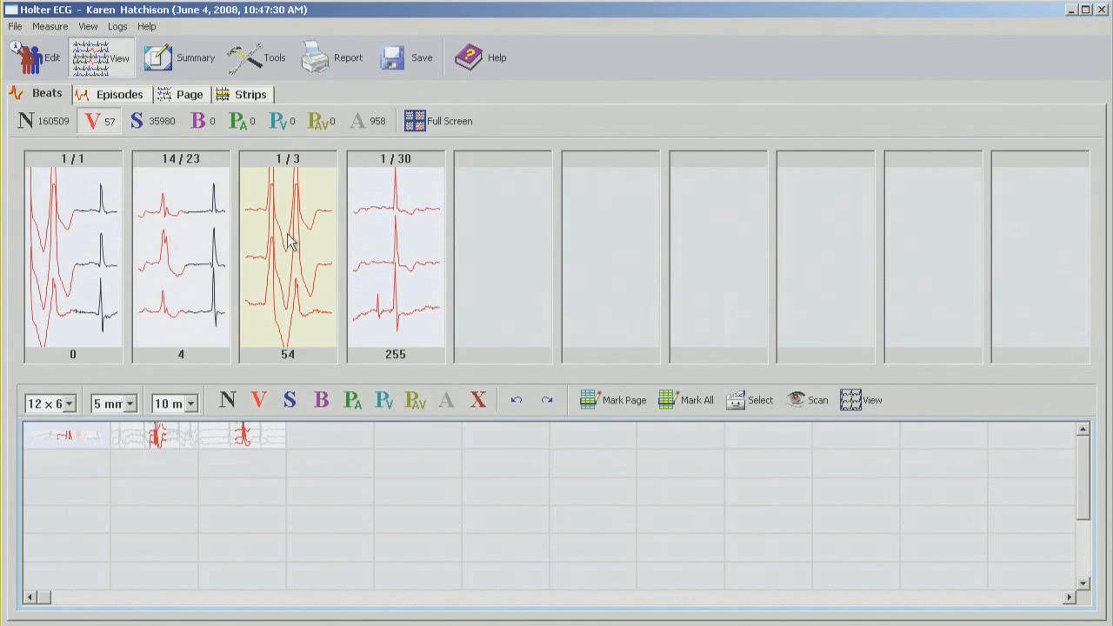
left_click(66, 435)
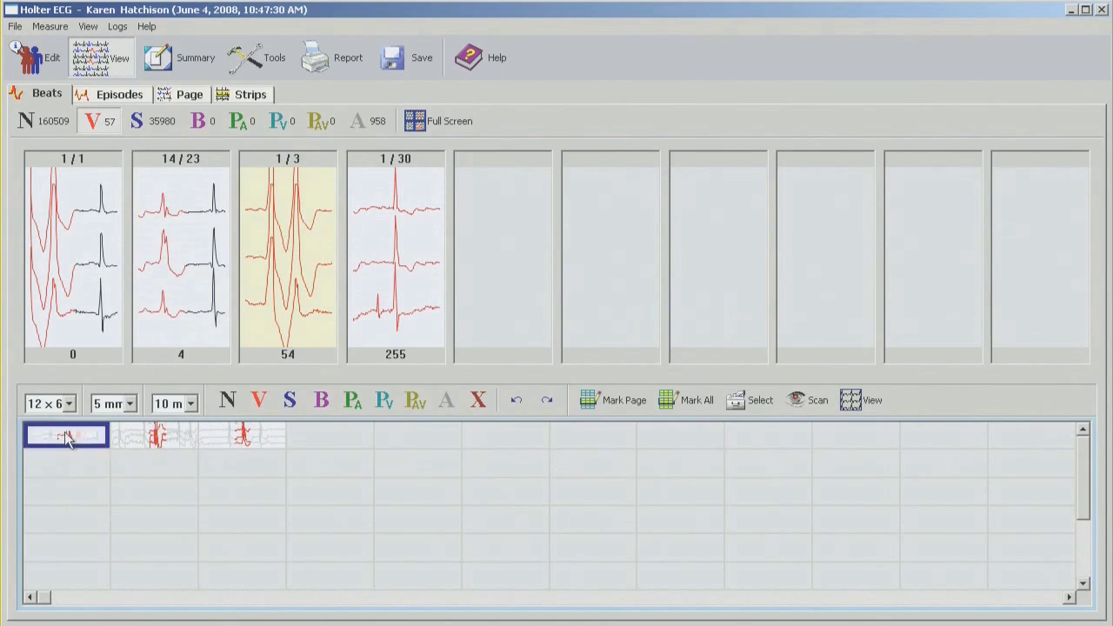
double_click(64, 433)
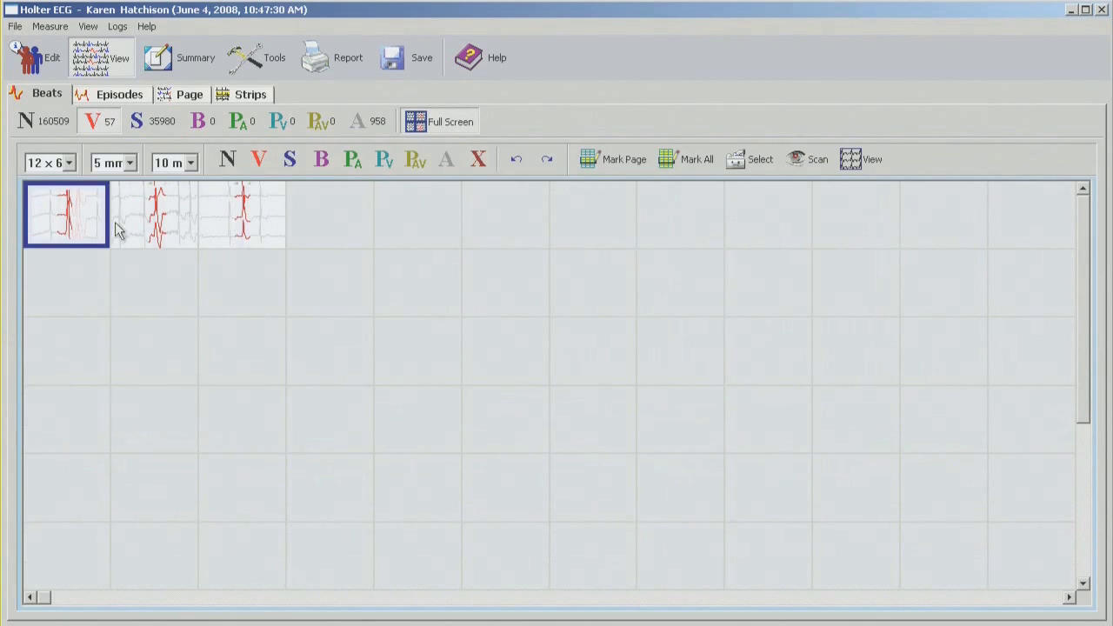
double_click(145, 240)
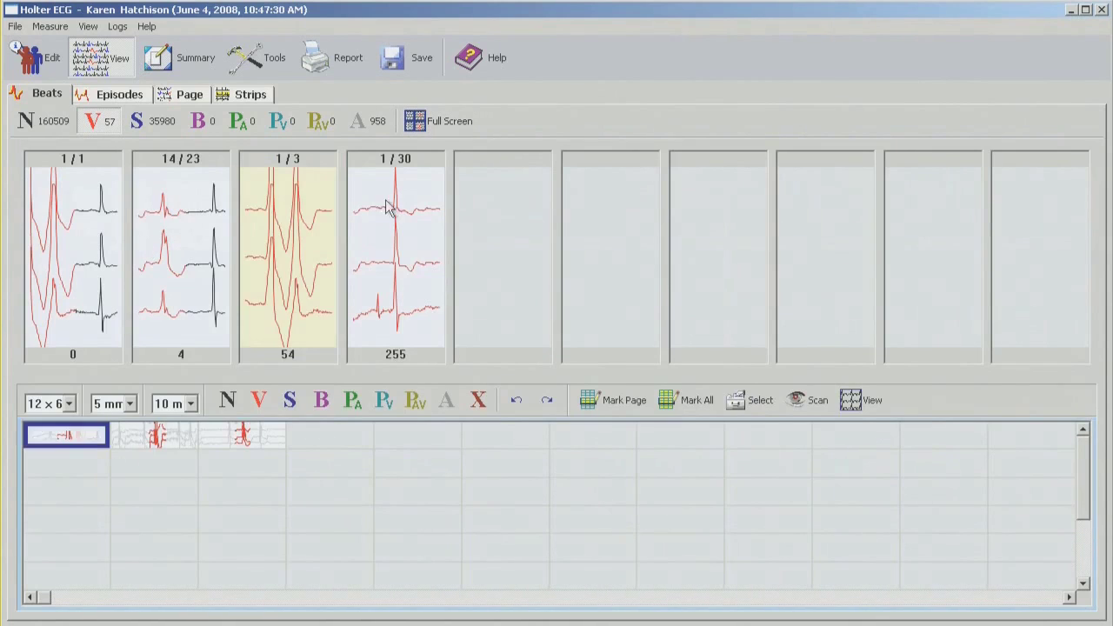
Enlarge the beat grid of ventricular template 255 and inspect its first noisy beat in the full ECG strip.
left_click(393, 207)
left_click(74, 436)
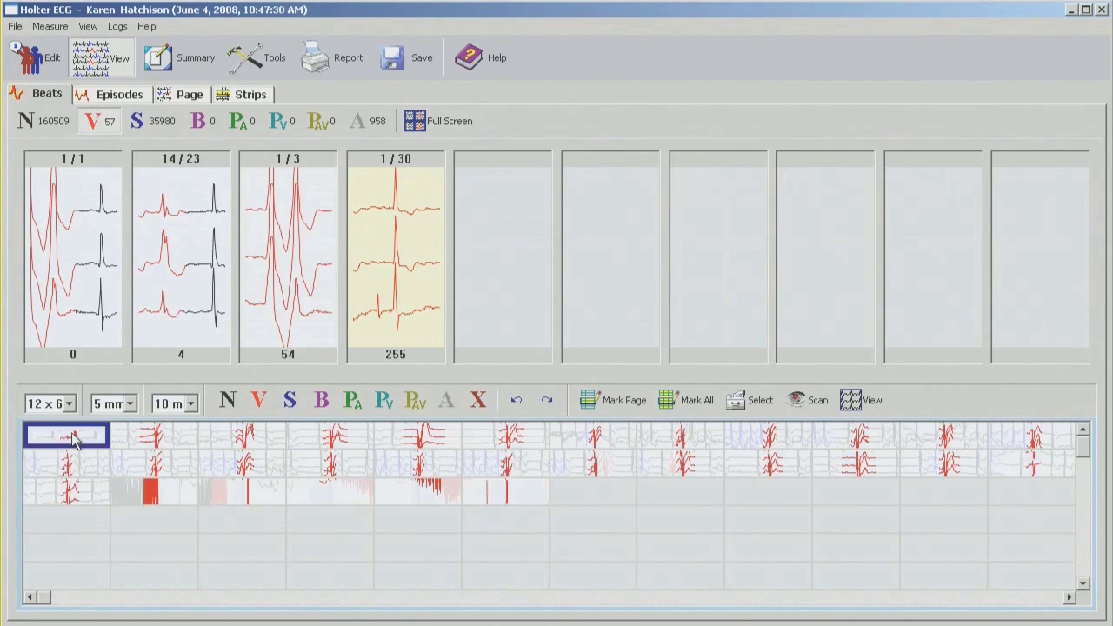
double_click(74, 438)
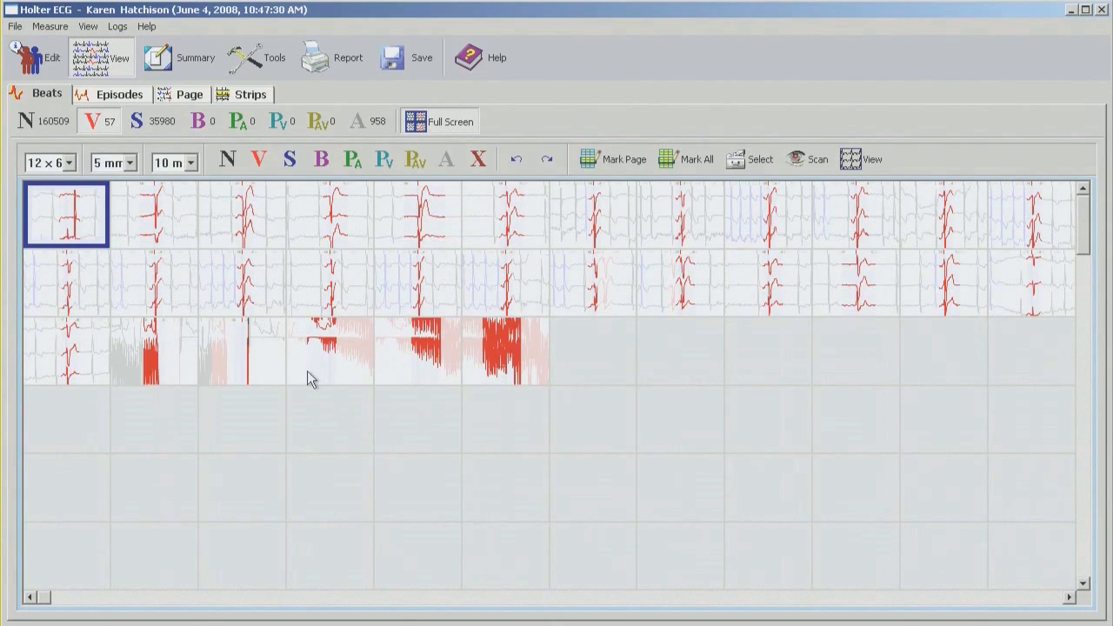
double_click(162, 343)
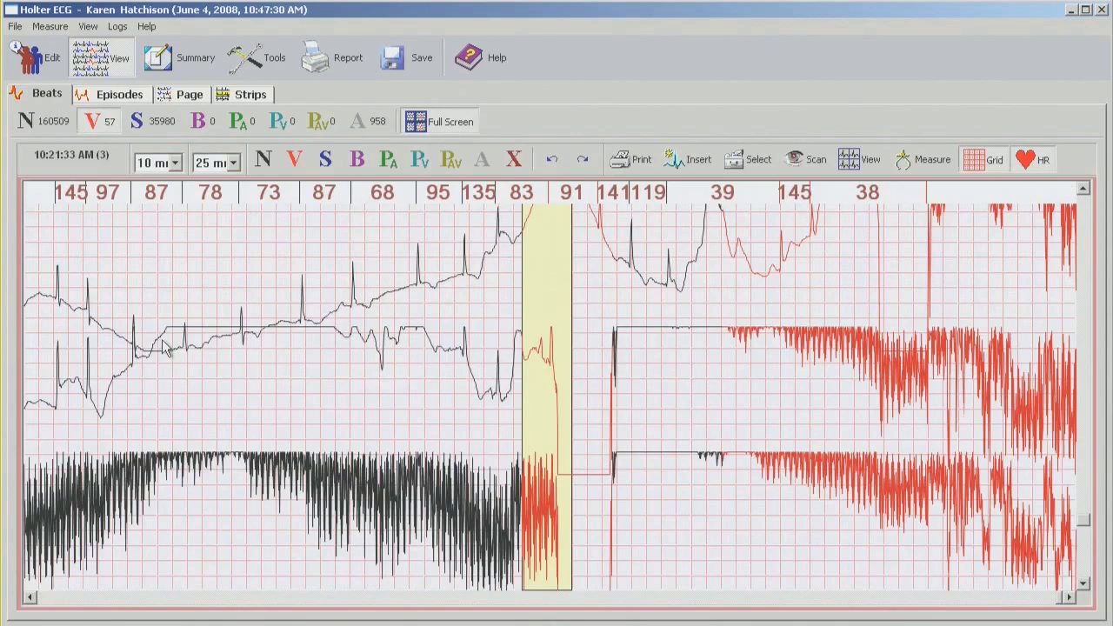
double_click(534, 322)
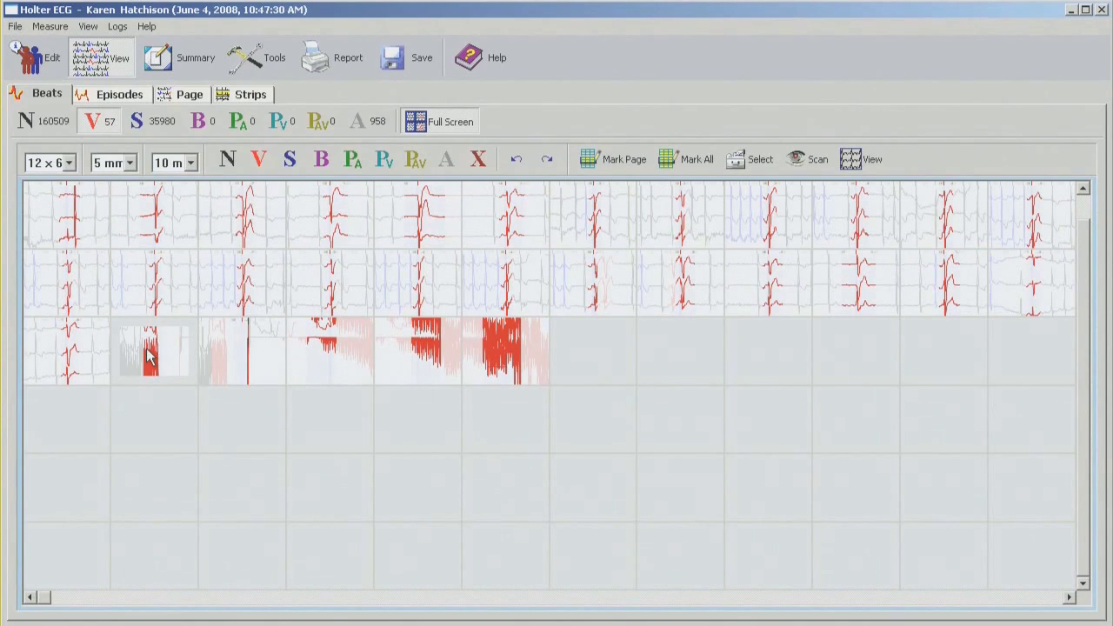
Select the five noisy beats at the end of template 255's grid and relabel them as artifact (A).
left_click(148, 356)
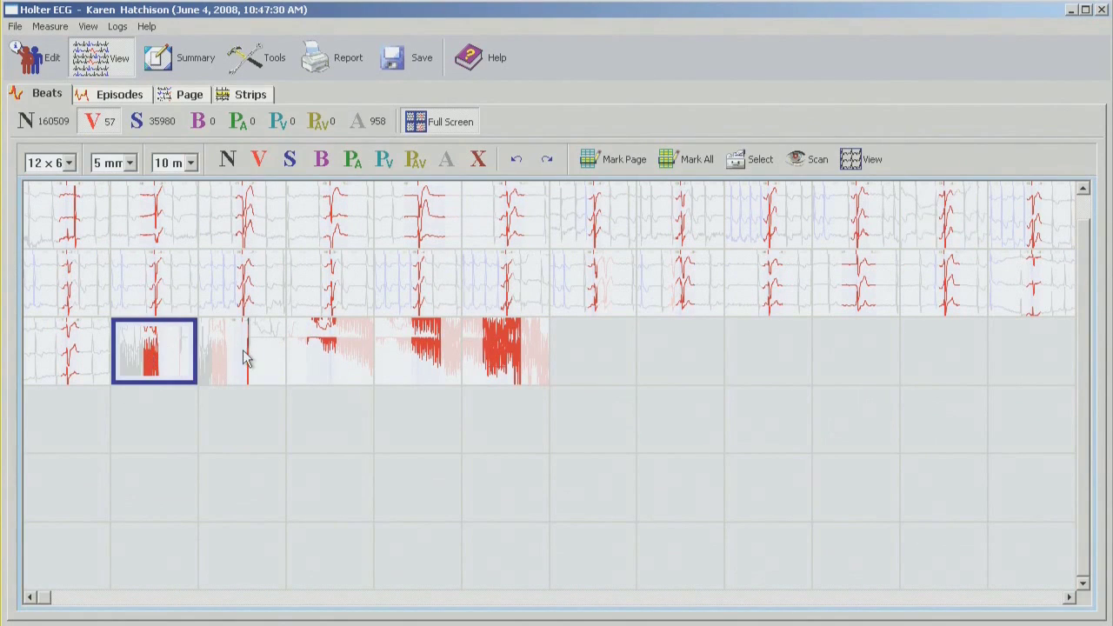
left_click(243, 349, "ctrl")
left_click(316, 352, "ctrl")
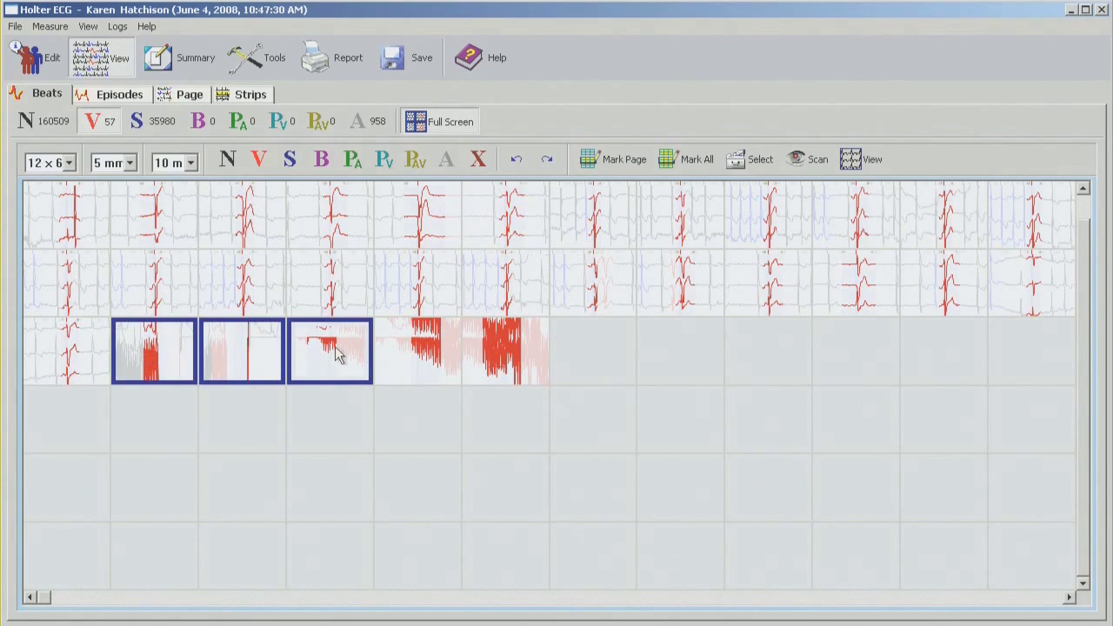
left_click(319, 349, "ctrl")
left_click(253, 348, "ctrl")
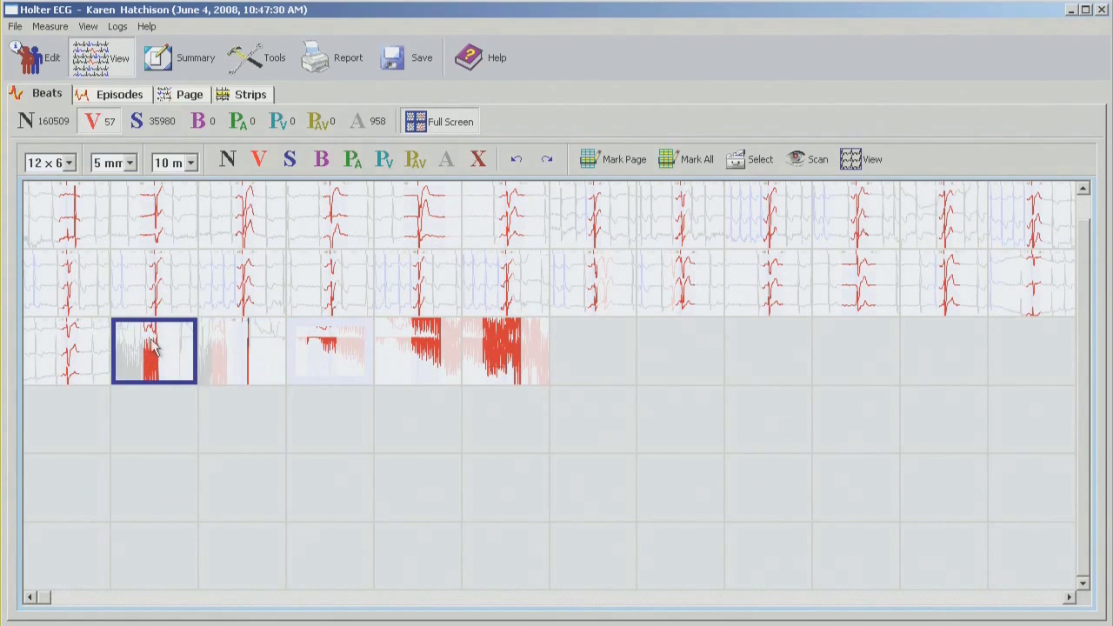
left_click(152, 346, "ctrl")
left_click(154, 348, "ctrl")
left_click(222, 349, "ctrl")
left_click_drag(221, 350, 166, 346)
left_click_drag(527, 347, 215, 344)
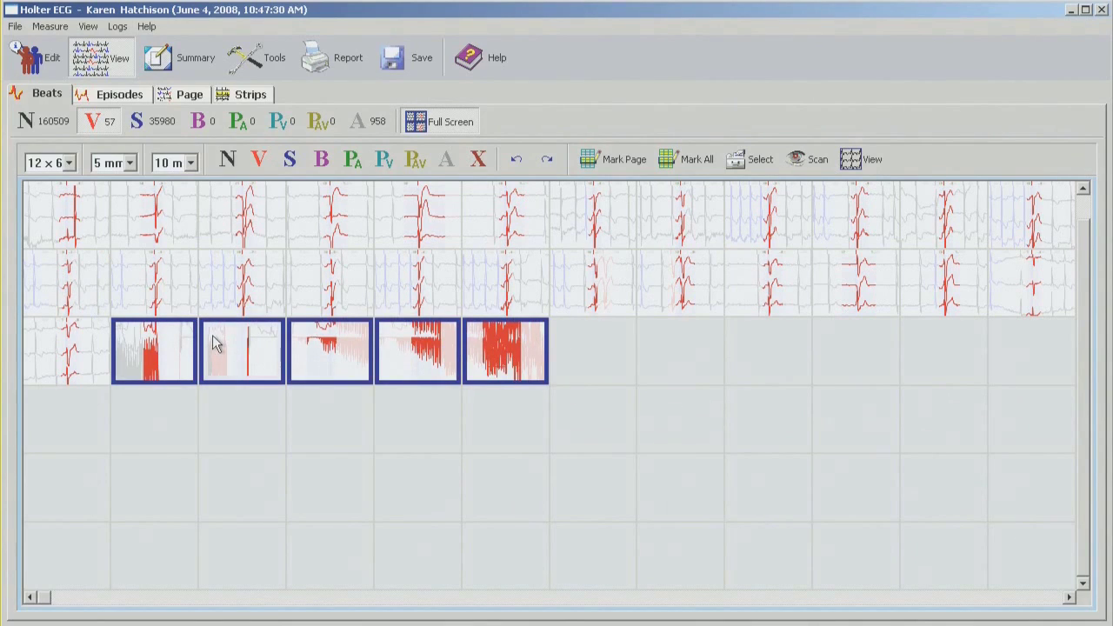
left_click(446, 162)
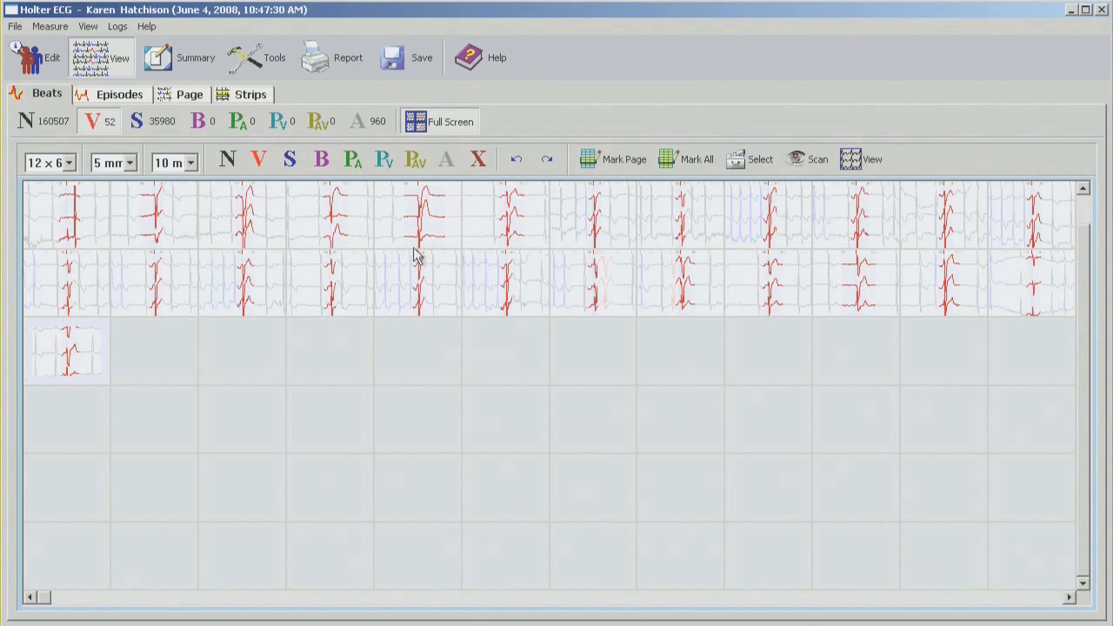
left_click(411, 280)
key("Escape")
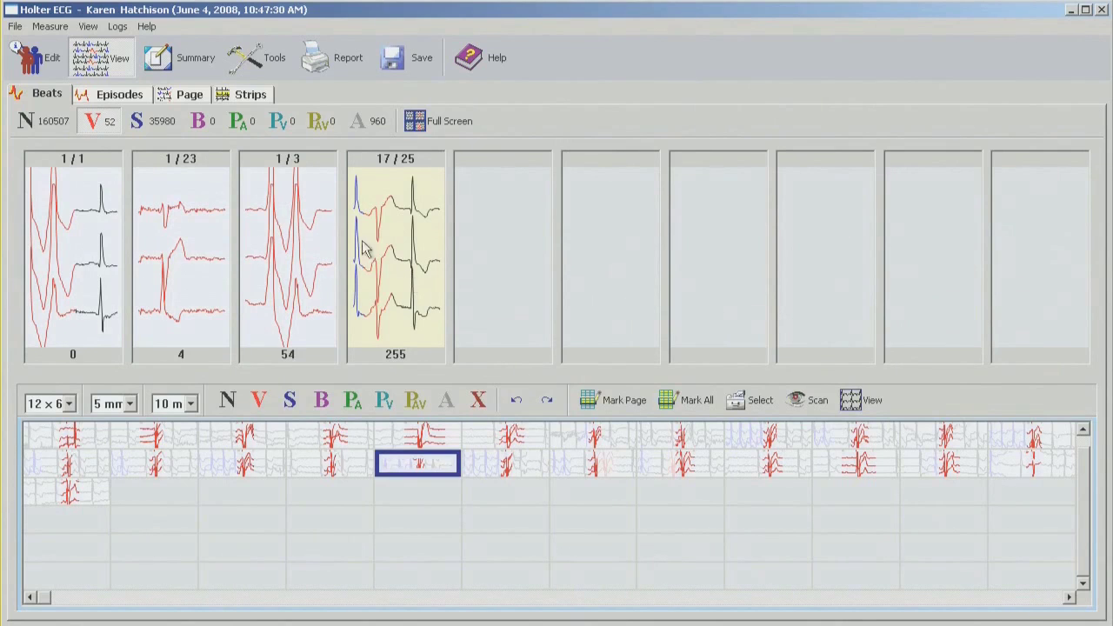
Display the supraventricular (S) beats of template 0 in the full-screen grid and scroll through them.
left_click(152, 126)
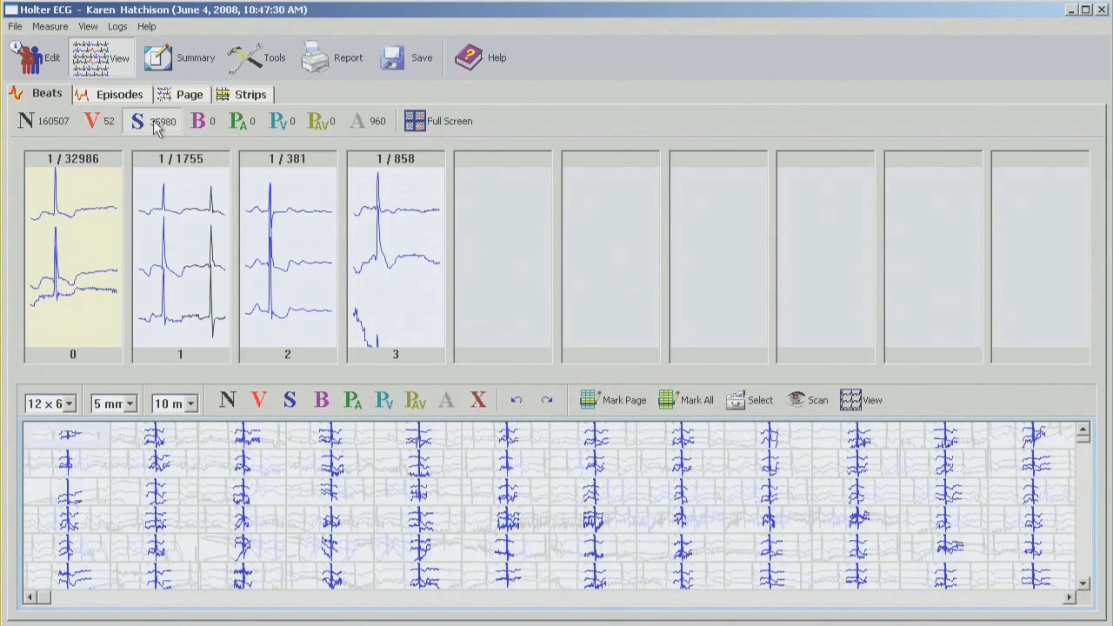
left_click(67, 442)
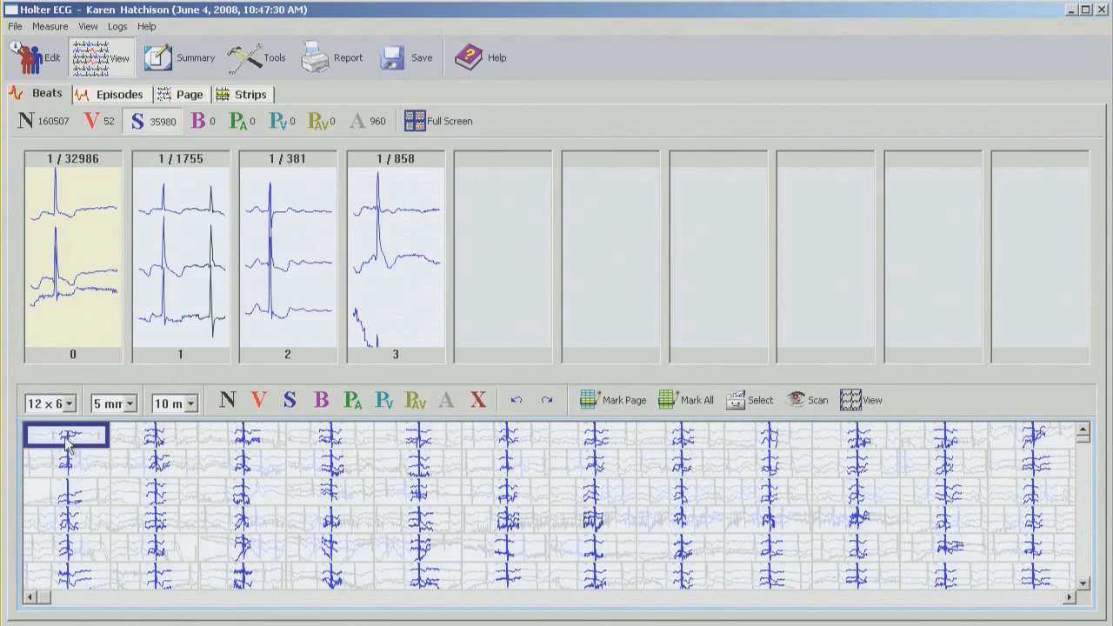
key("F11")
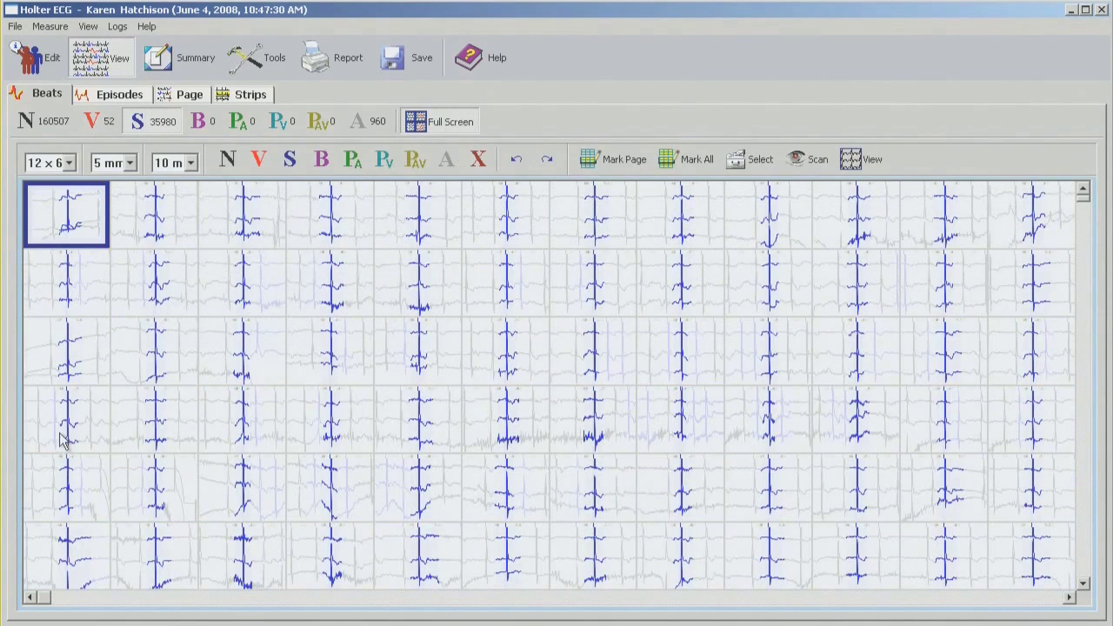
left_click(1084, 420)
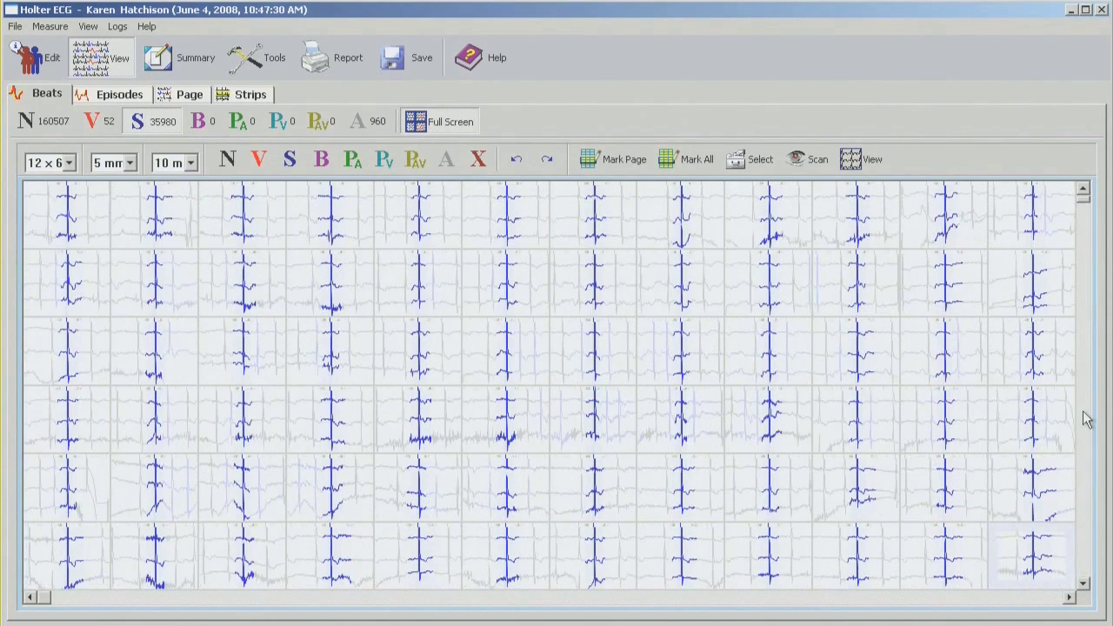
Review the remaining supraventricular beats of template 0 through to the end of the grid.
left_click(1084, 420)
left_click(1084, 420)
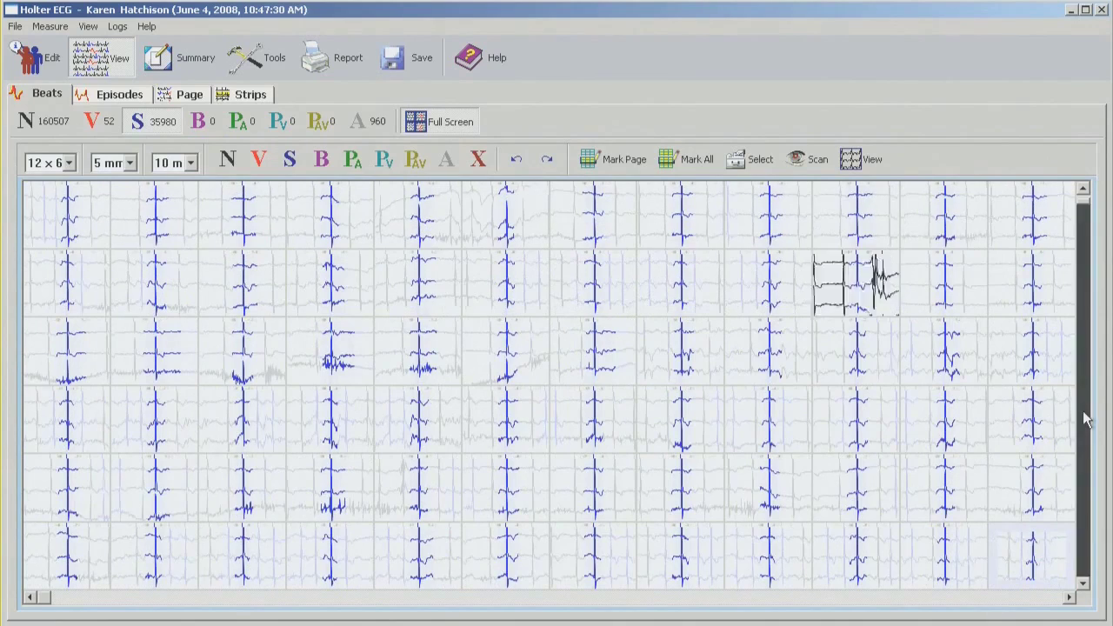
left_click(1084, 420)
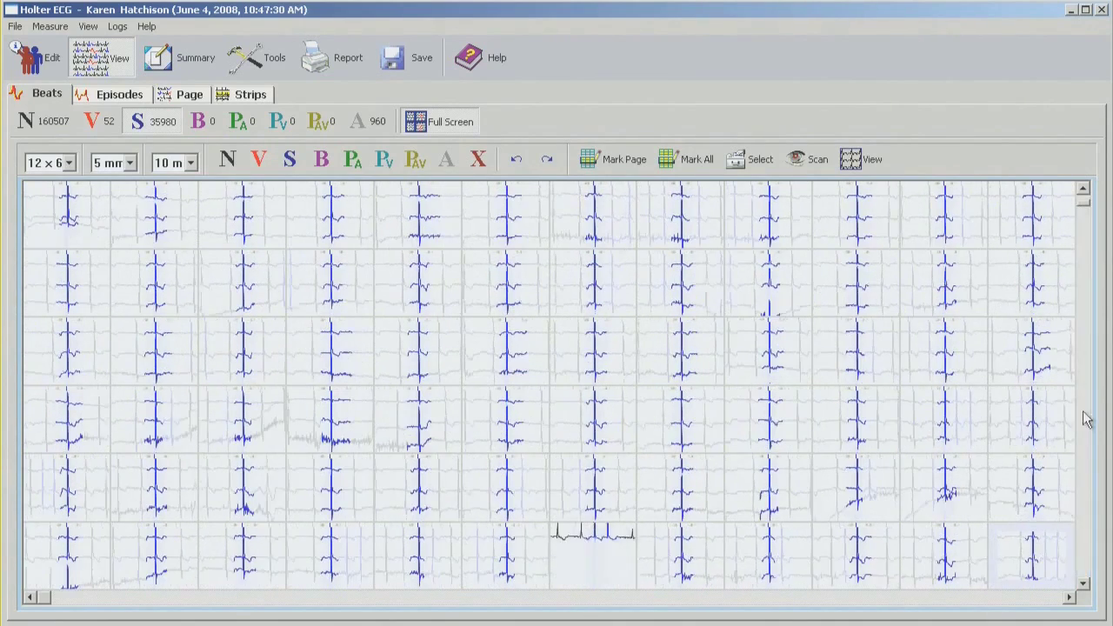
left_click(1083, 420)
left_click(1084, 420)
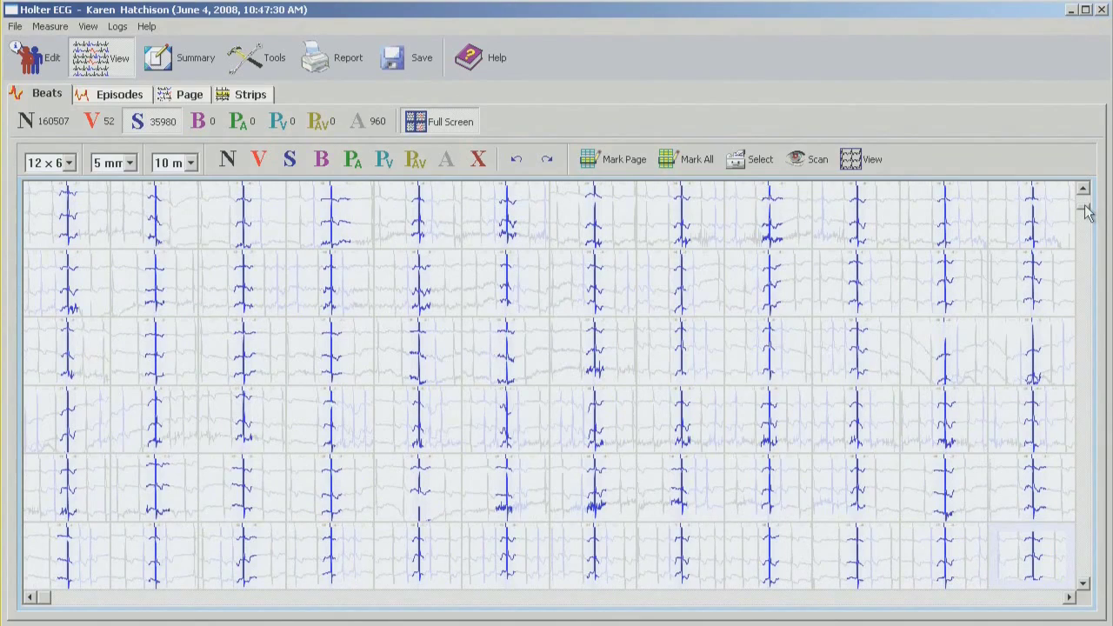
left_click_drag(1084, 209, 1086, 357)
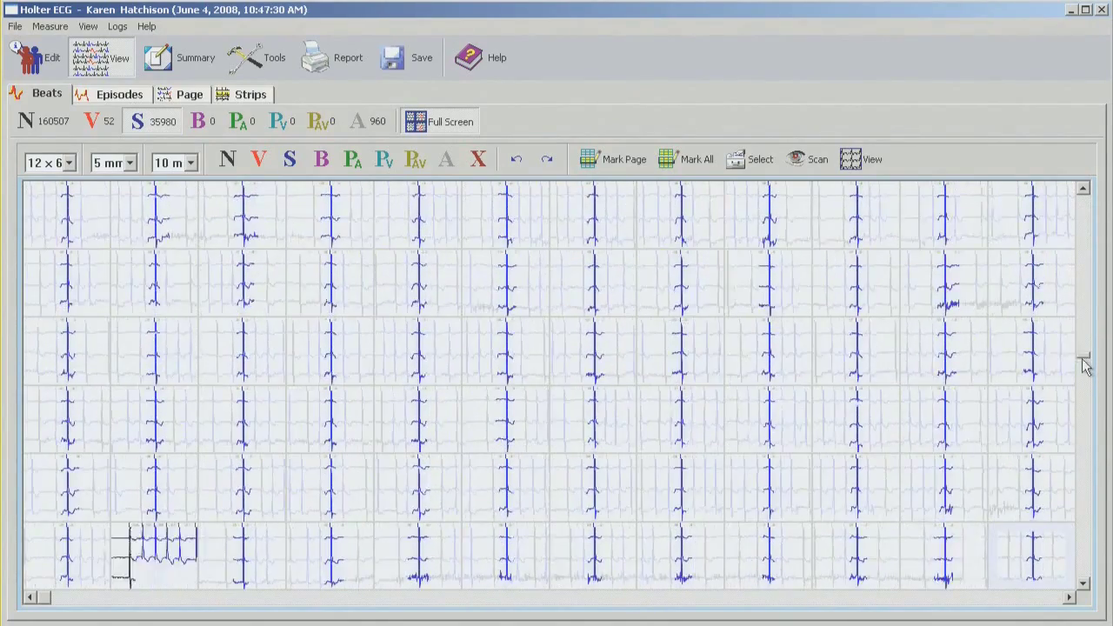
left_click_drag(1082, 365, 1083, 581)
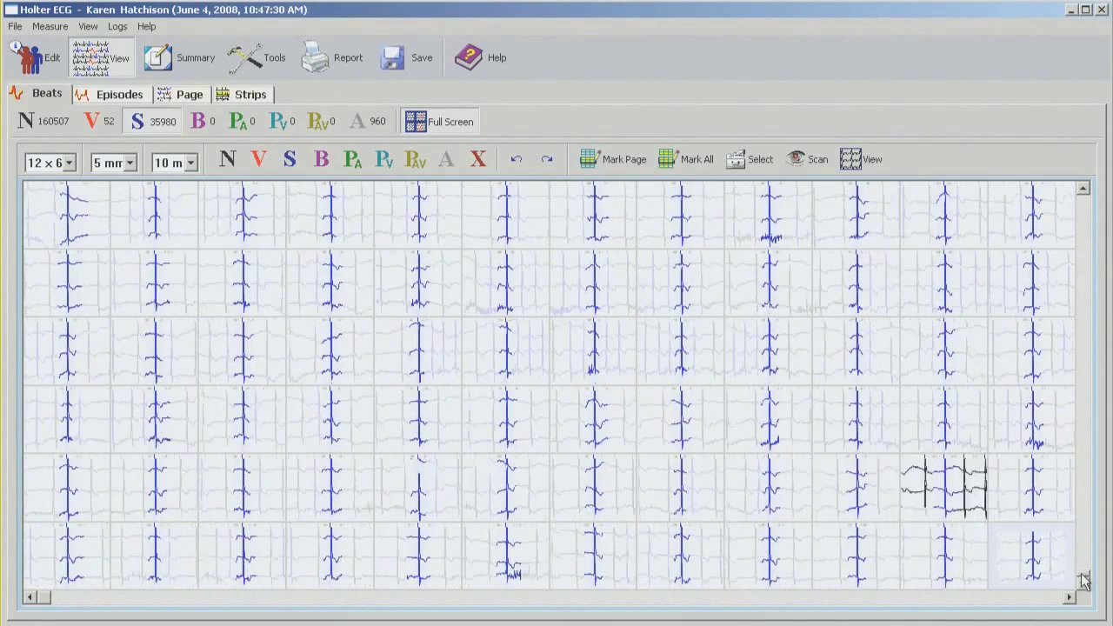
Leave the full-screen view of template 0 and enlarge the beat grid of supraventricular template 1.
left_click(594, 347)
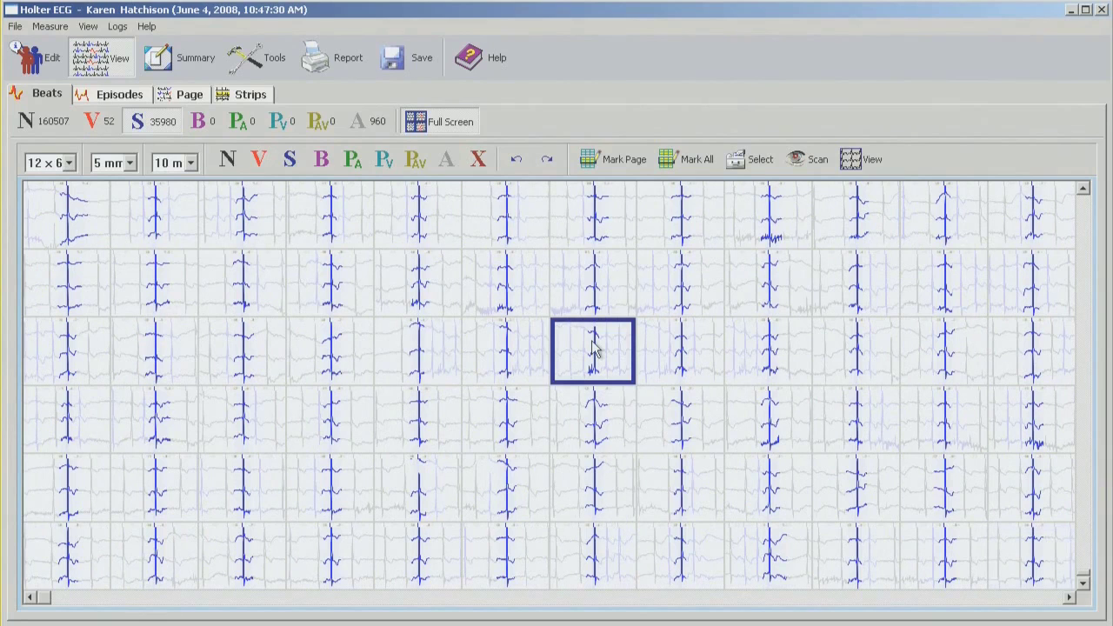
double_click(593, 346)
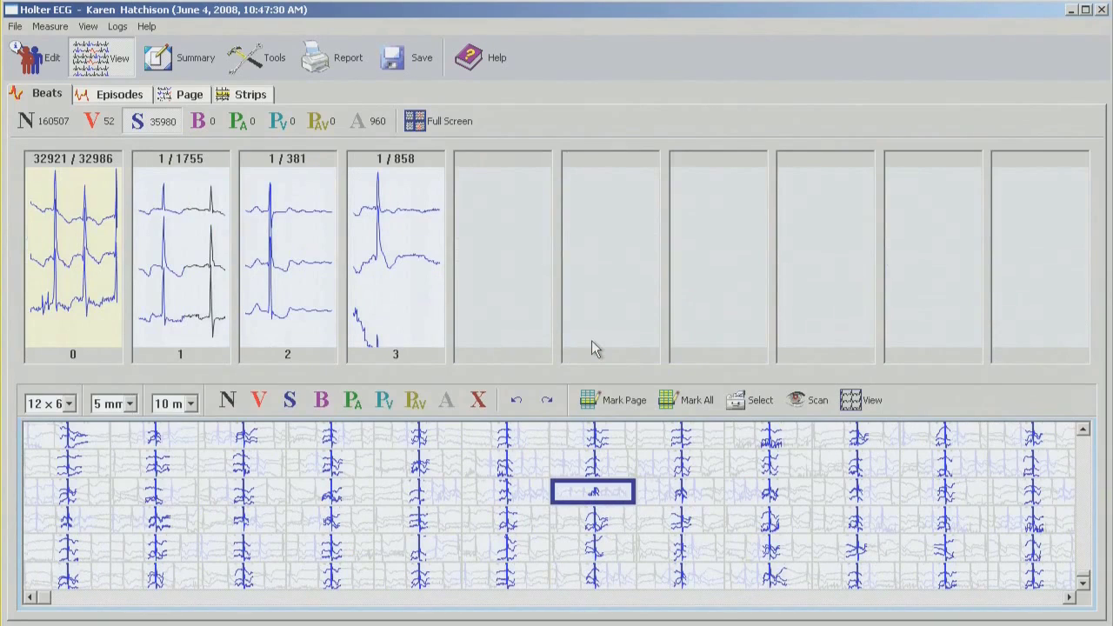
left_click(171, 203)
left_click(65, 450)
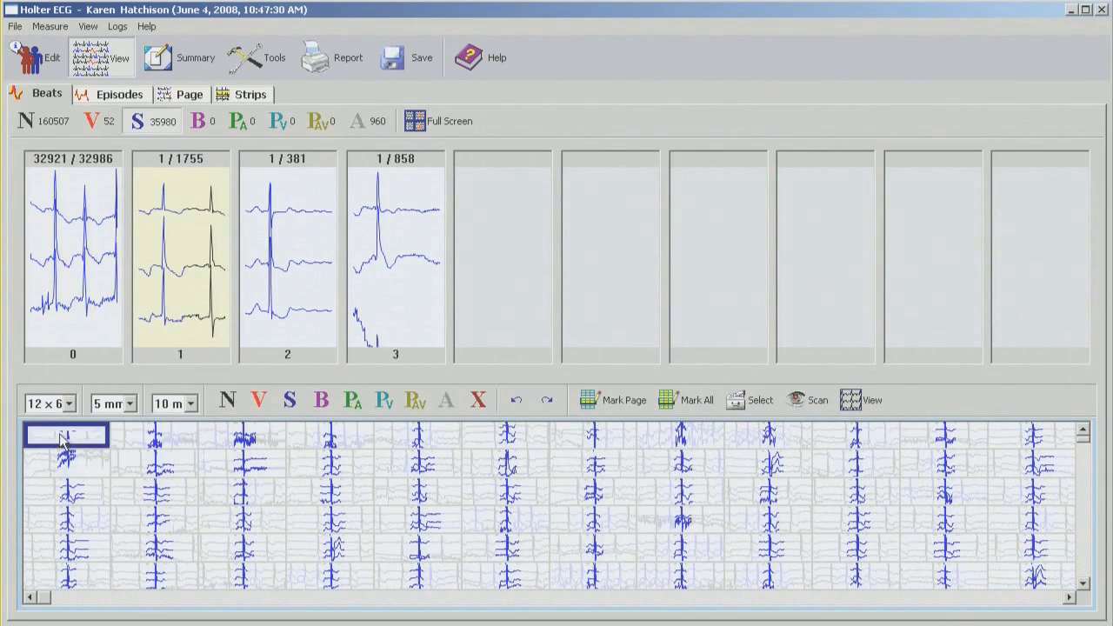
double_click(67, 445)
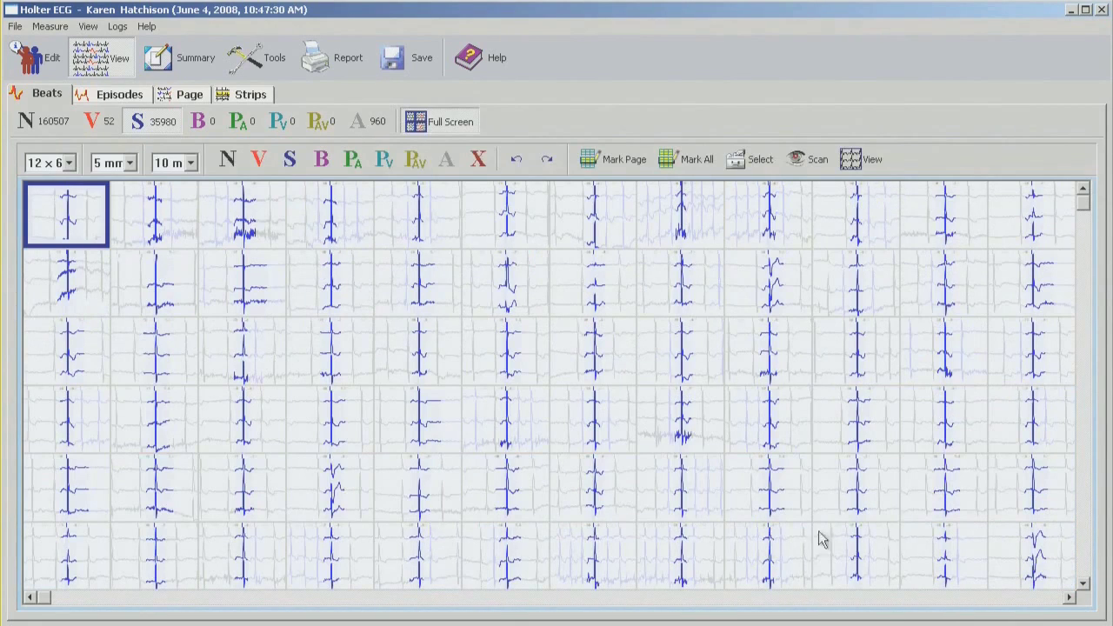
Relabel three beats on template 1's first page as ventricular (V): row six's last, row five's fourth and row two's ninth.
left_click(1041, 557, "ctrl")
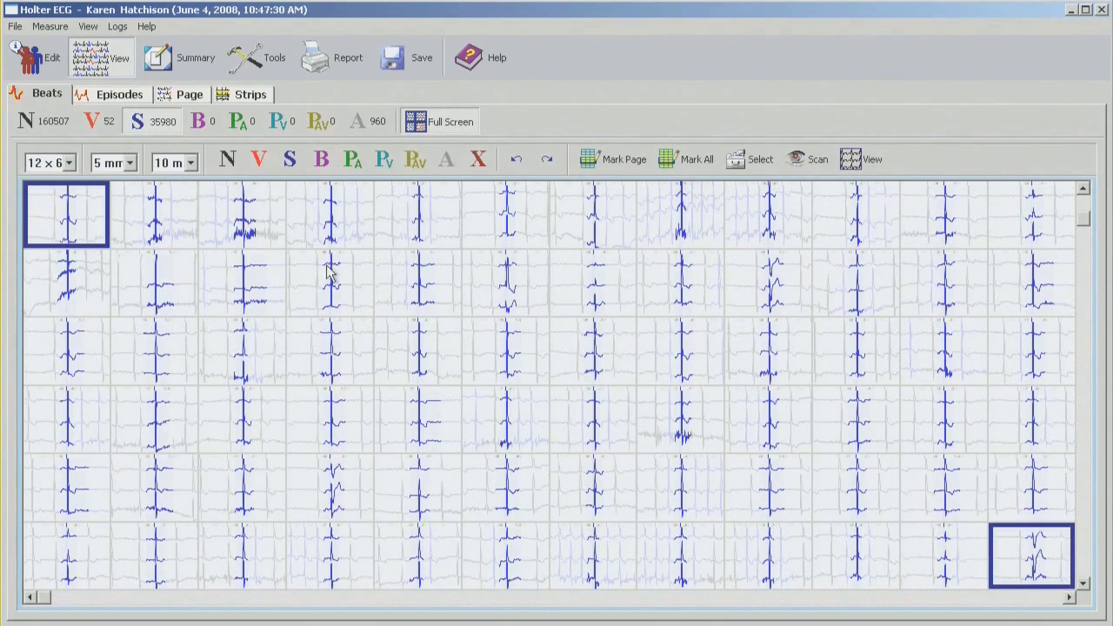
left_click(79, 222, "ctrl")
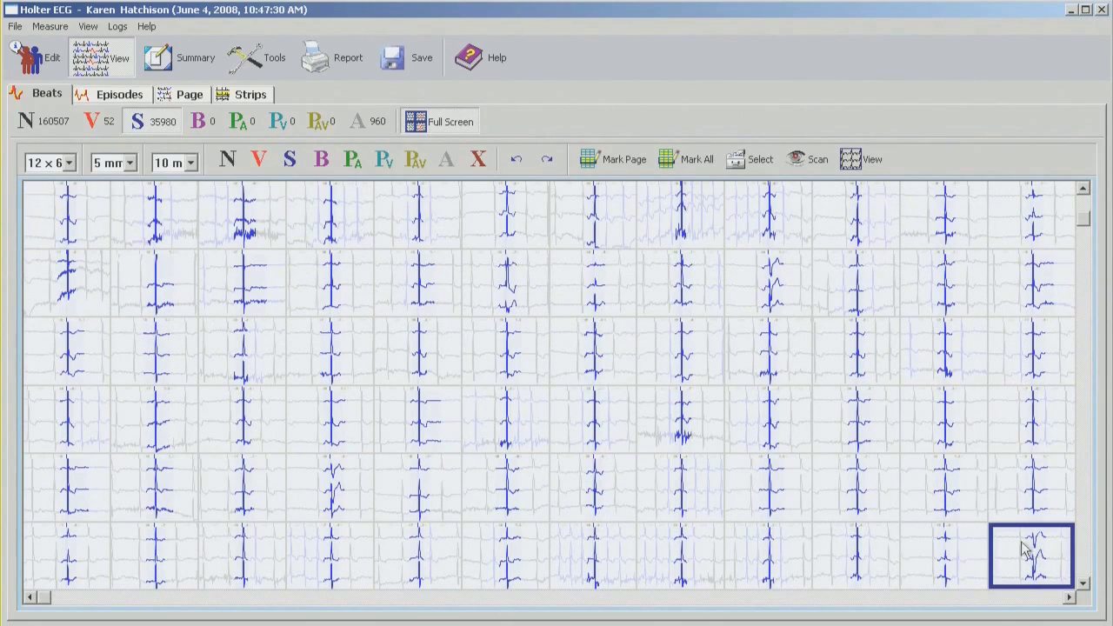
left_click(260, 159)
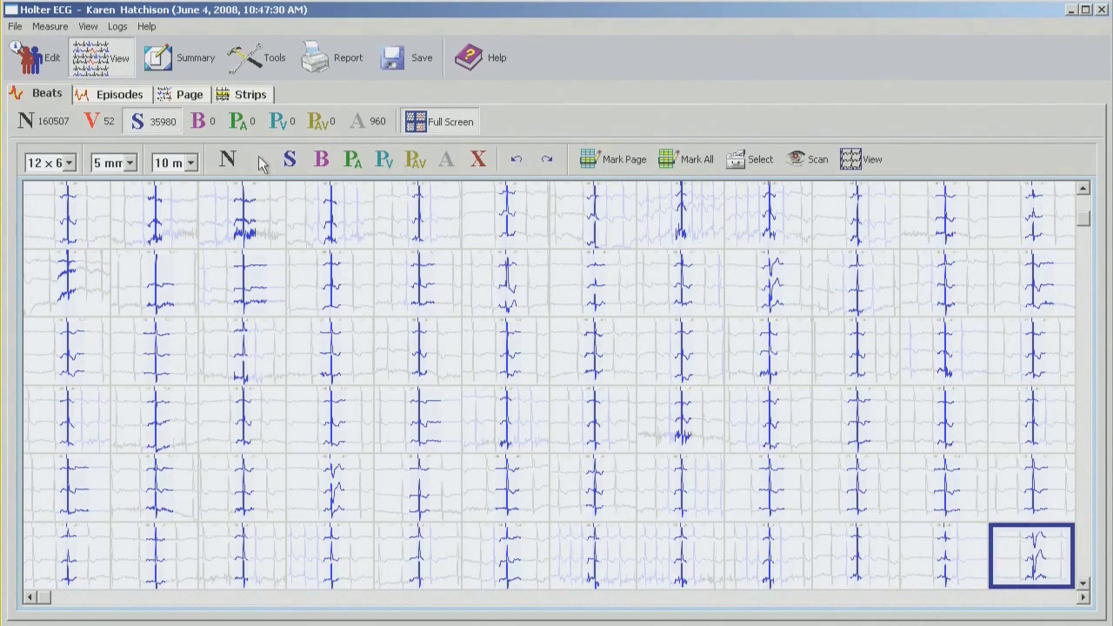
left_click(334, 488)
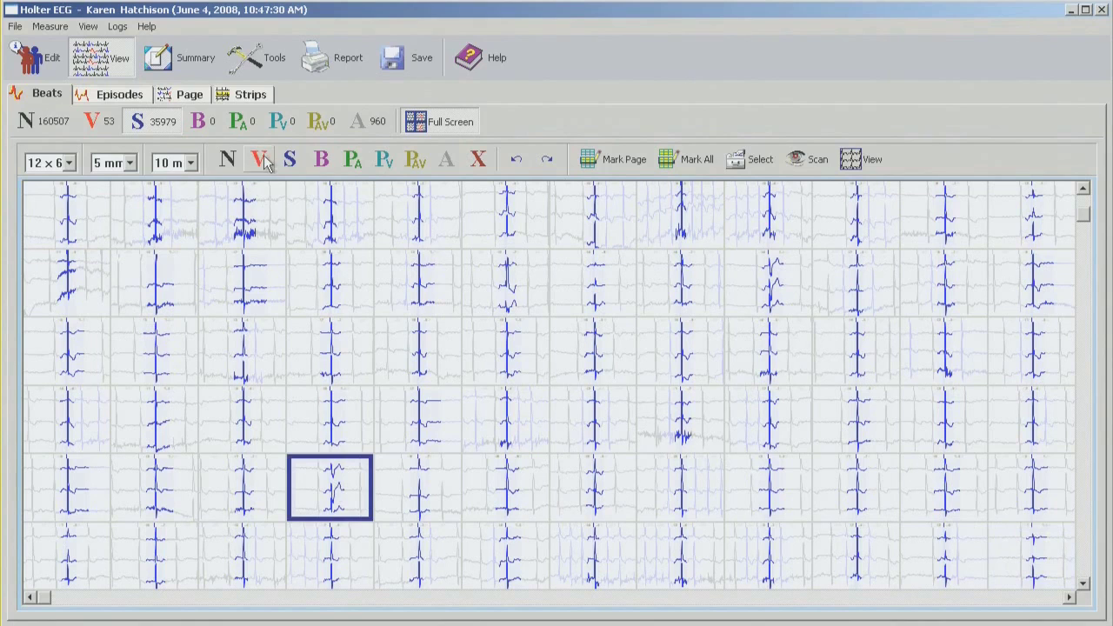
left_click(259, 162)
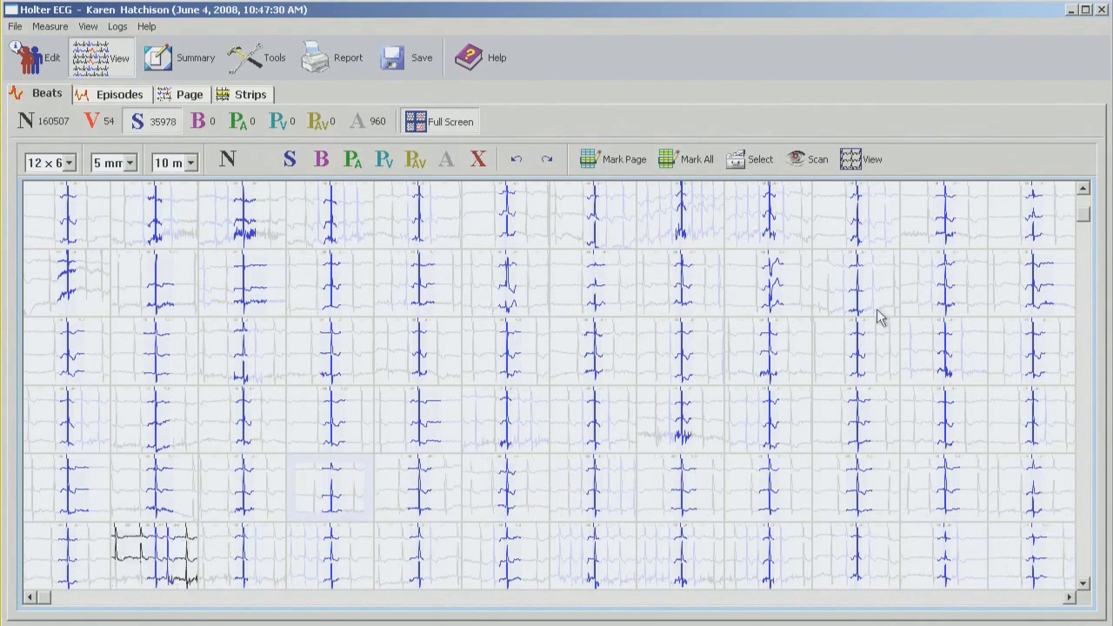
left_click(767, 281)
left_click(260, 162)
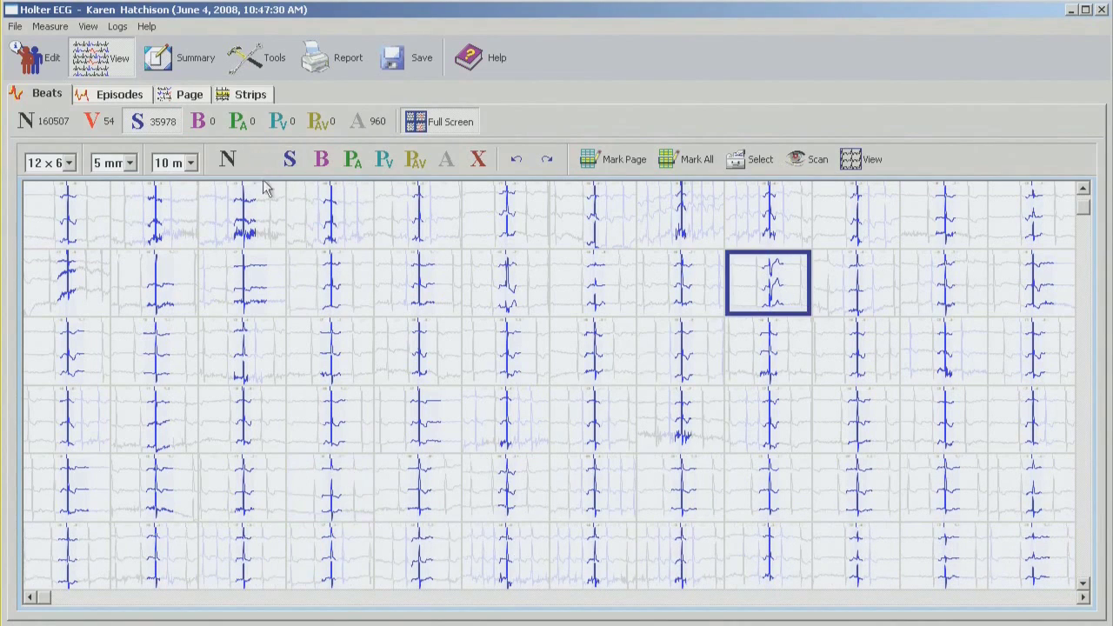
Page through template 1's supraventricular beats and check for further beats with a ventricular shape.
left_click(1082, 555)
left_click(1082, 555)
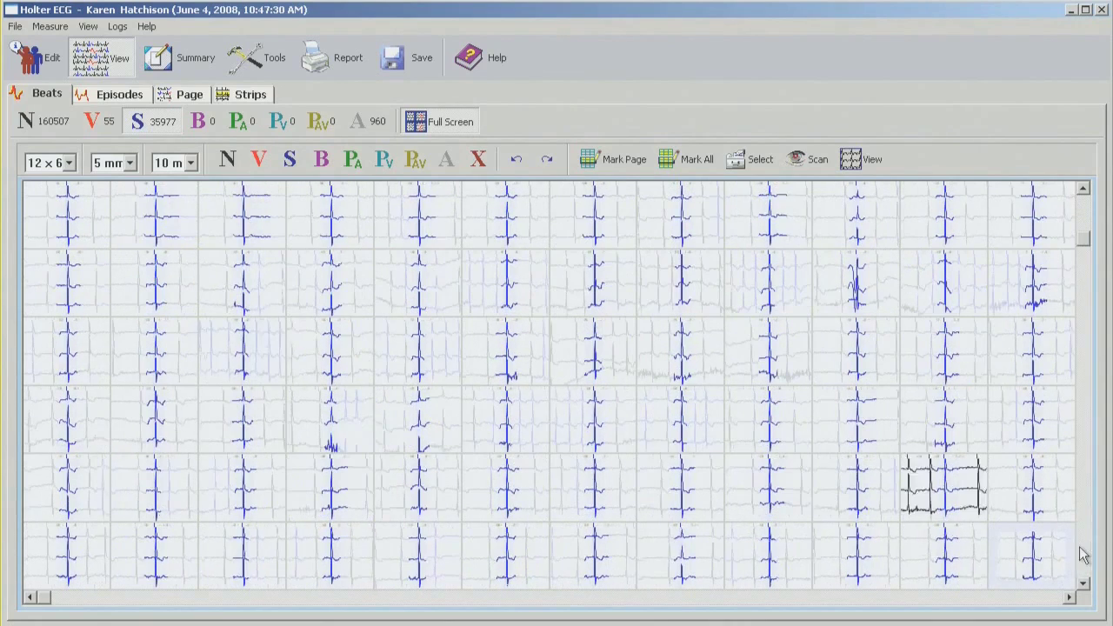
left_click(1082, 555)
left_click(1082, 555)
left_click(1082, 554)
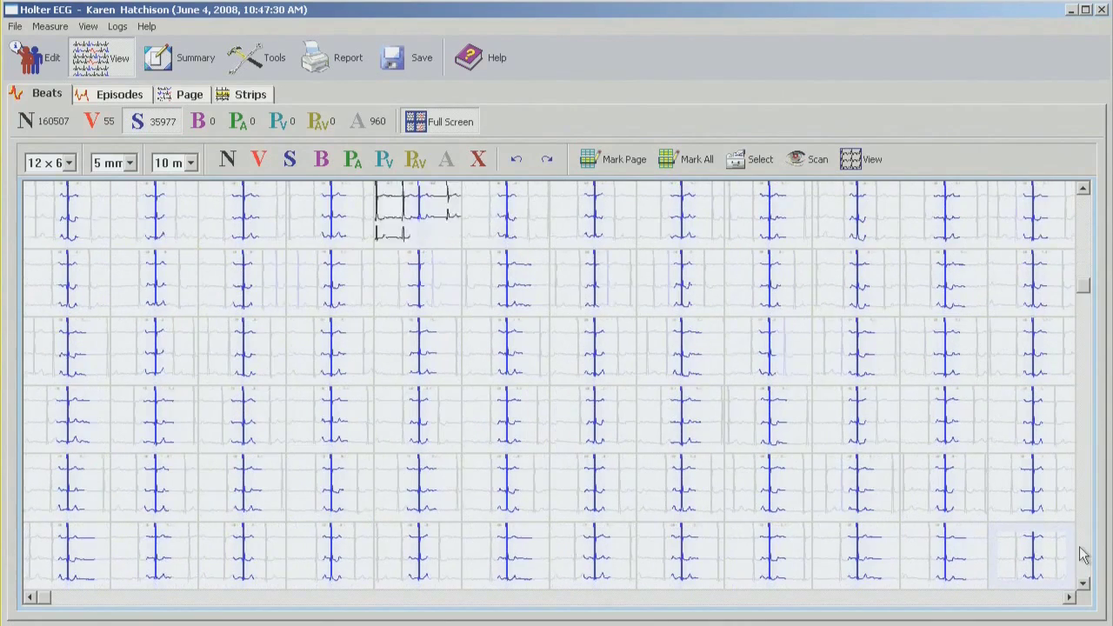
left_click(1082, 554)
left_click(1082, 555)
left_click(1082, 555)
left_click(1082, 555)
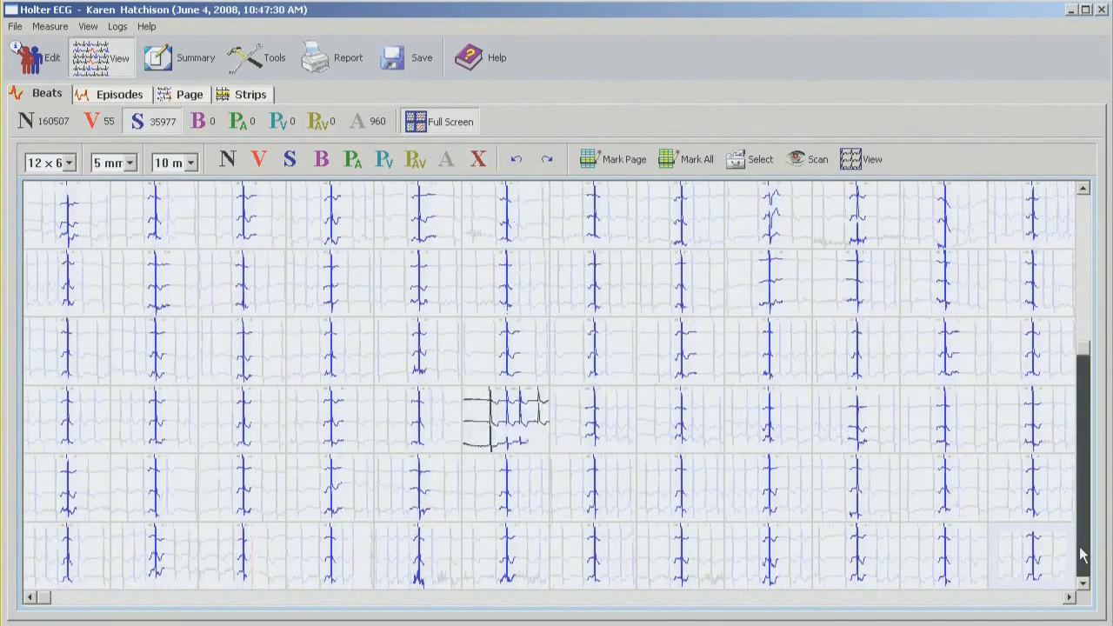
left_click(1082, 554)
left_click(1082, 555)
left_click(1082, 555)
left_click(1082, 554)
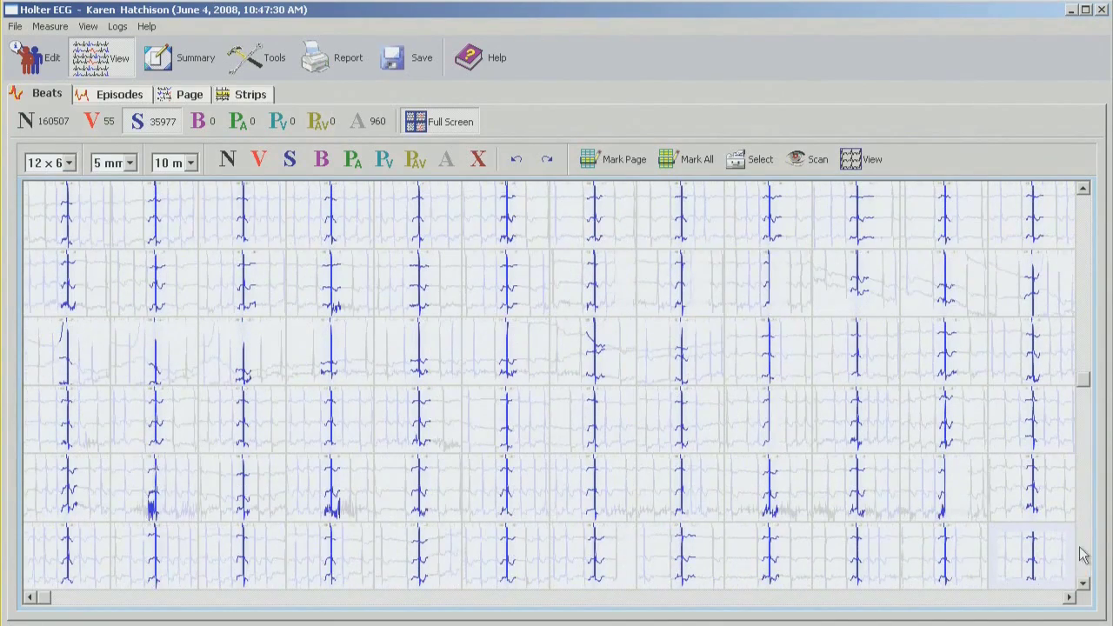
left_click(1082, 555)
left_click(1082, 555)
left_click(1082, 555)
left_click(1082, 555)
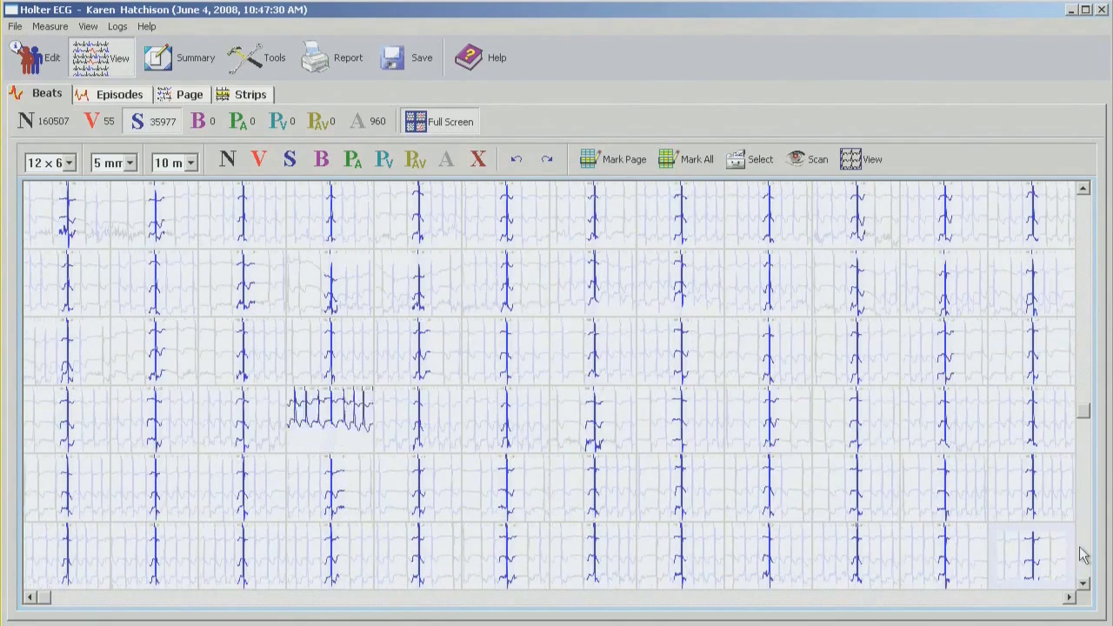
left_click(1082, 555)
left_click(1082, 557)
left_click(1083, 565)
left_click(1083, 565)
left_click(1083, 565)
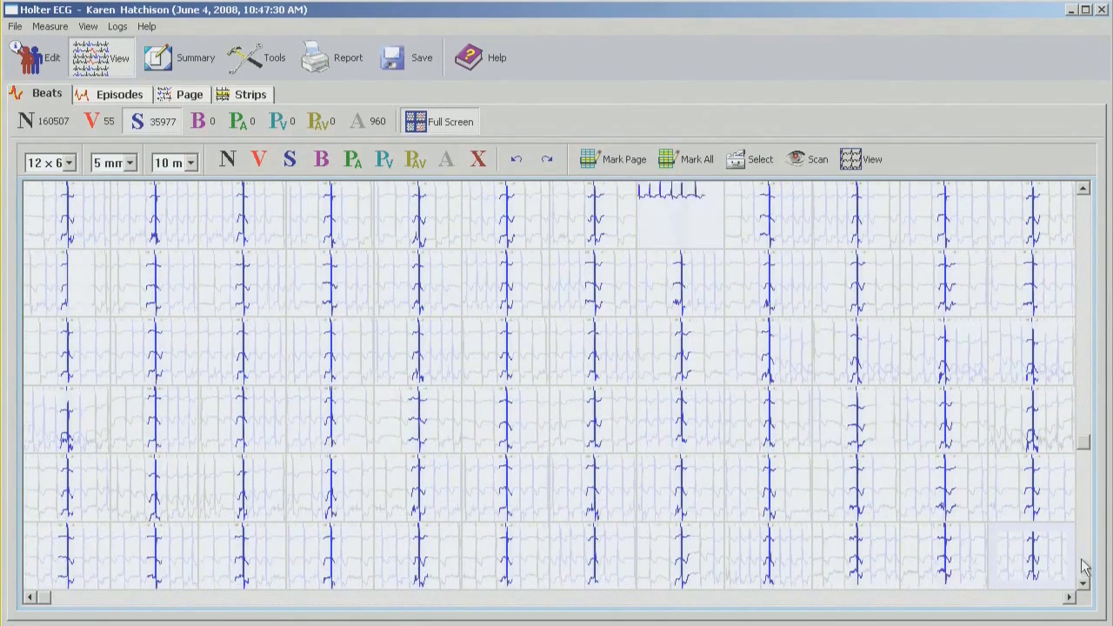
left_click(1083, 565)
left_click(1083, 565)
left_click(1083, 565)
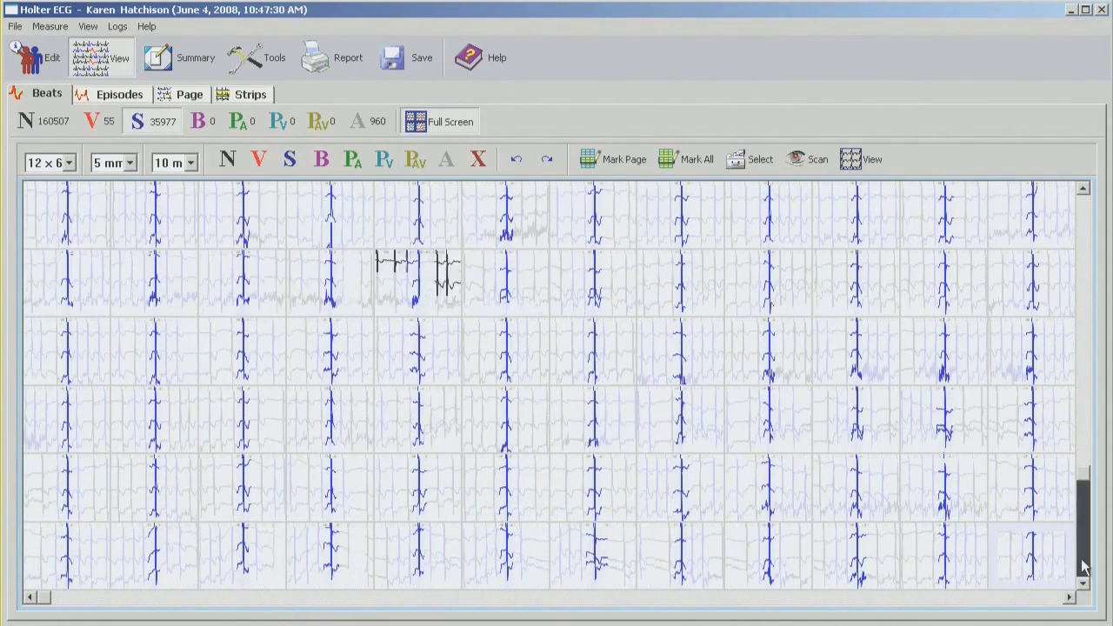
left_click(1083, 565)
left_click(1084, 565)
left_click(1083, 565)
left_click(1083, 565)
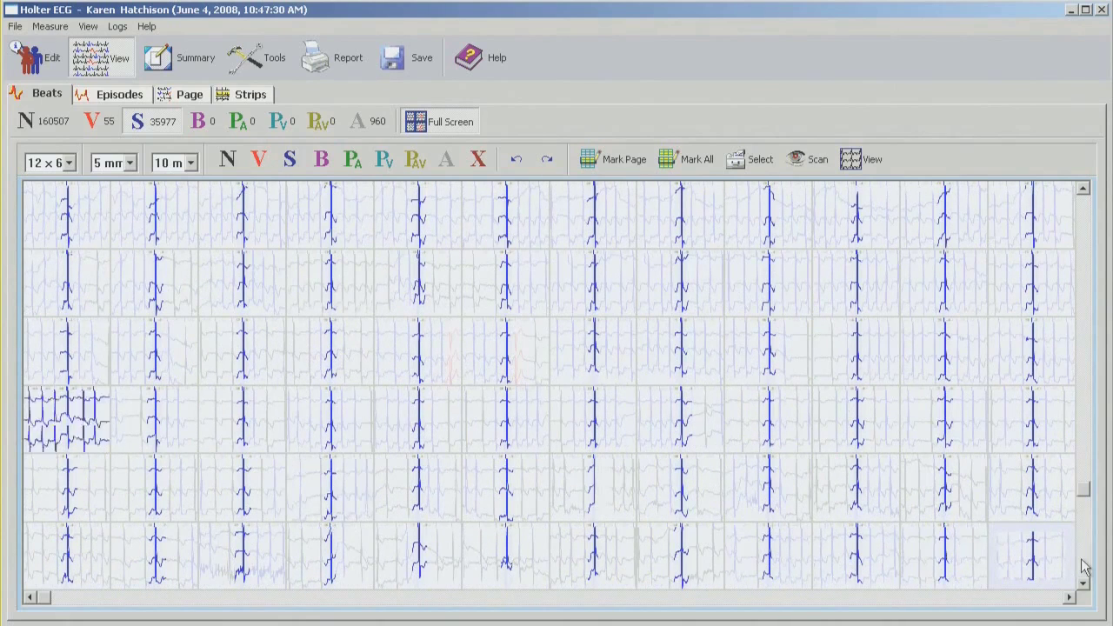
left_click(1083, 565)
left_click(1083, 565)
left_click(1083, 565)
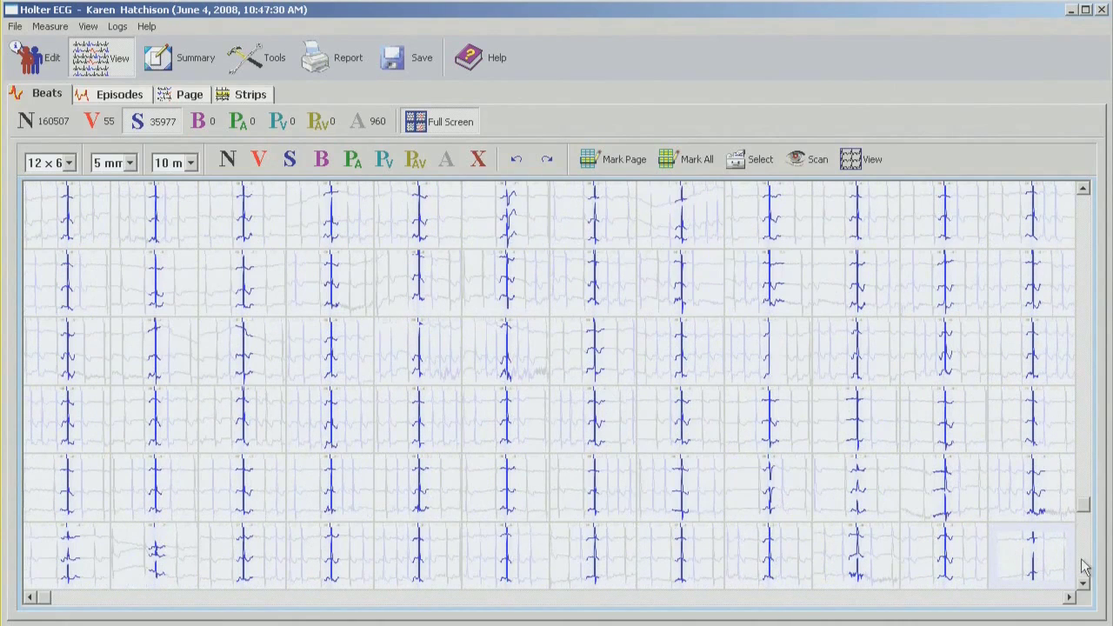
Relabel two more of template 1's beats as ventricular (V): the deviating one in the top row and one in row five further down.
left_click(499, 219)
left_click(269, 163)
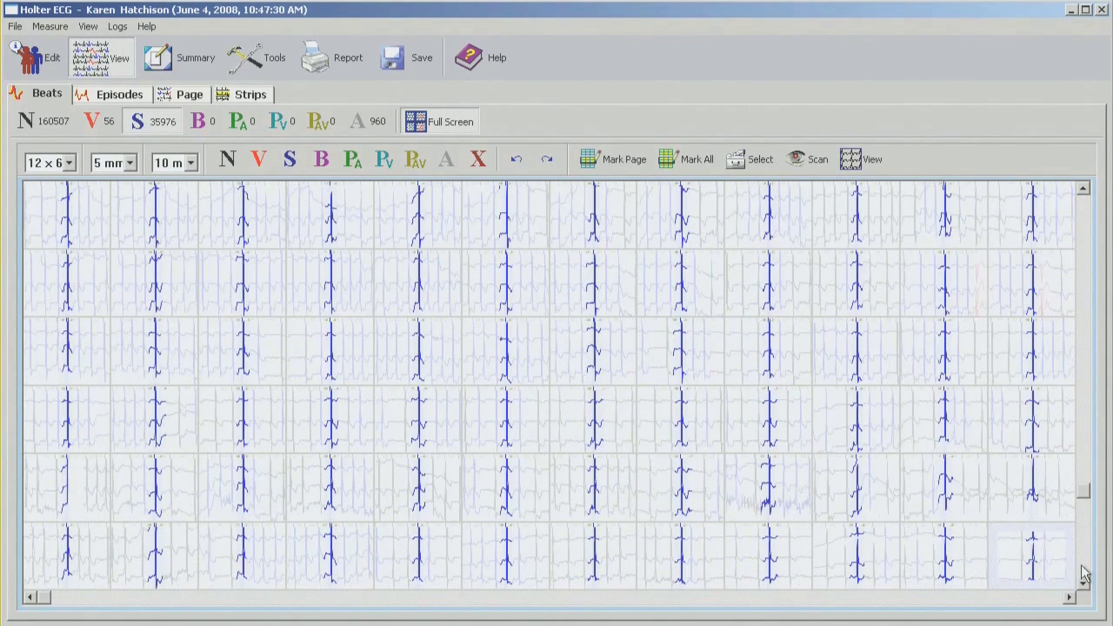
scroll(1082, 572, "down", 4)
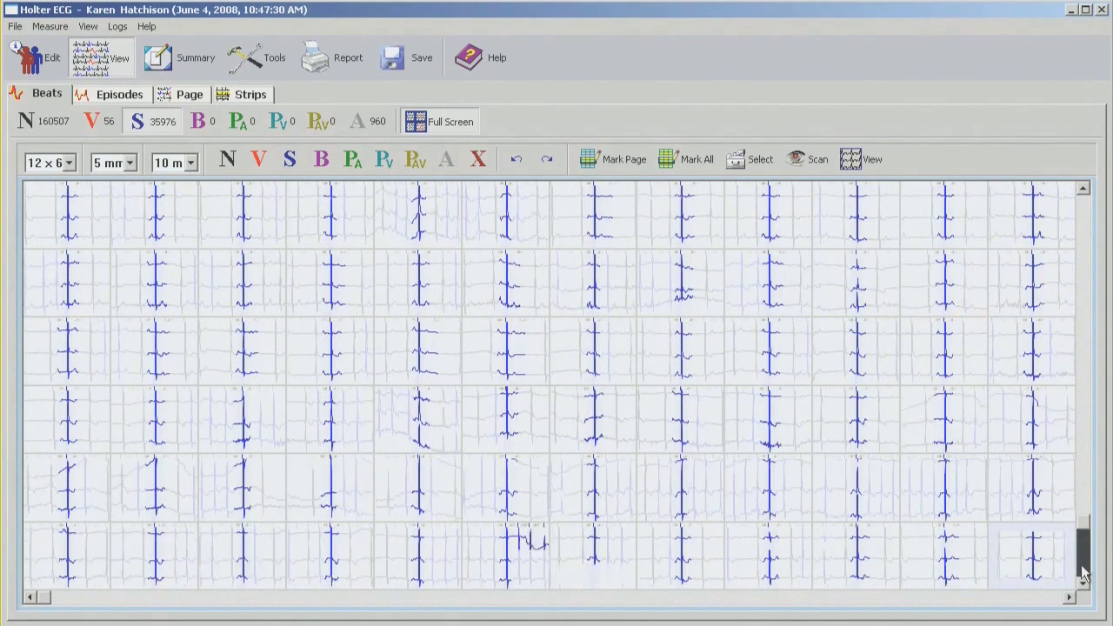
scroll(1082, 572, "down", 2)
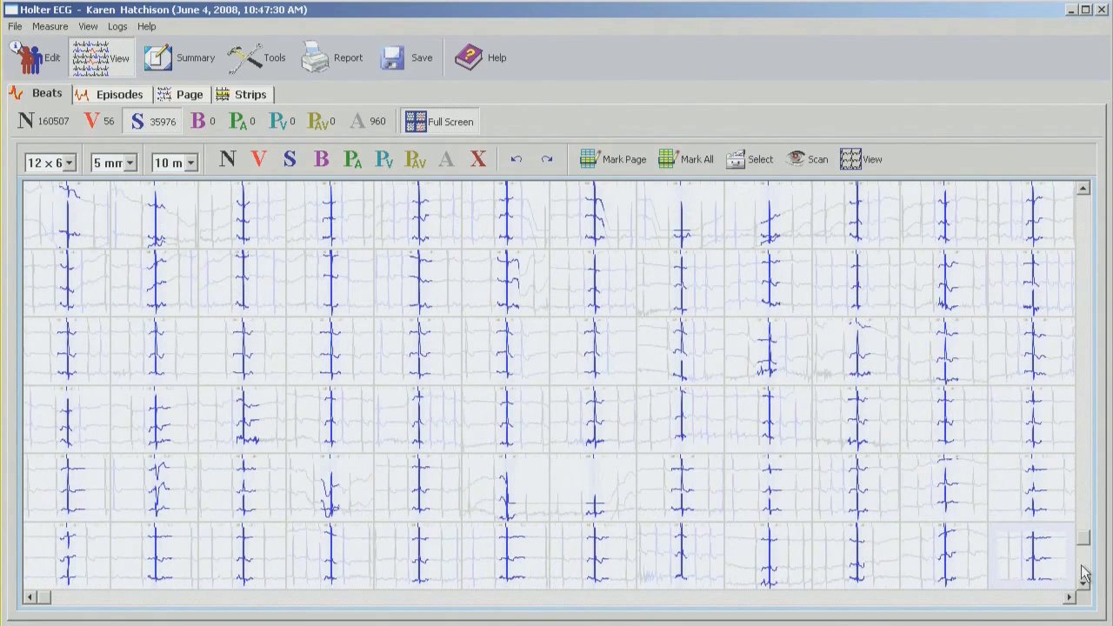
left_click(174, 483)
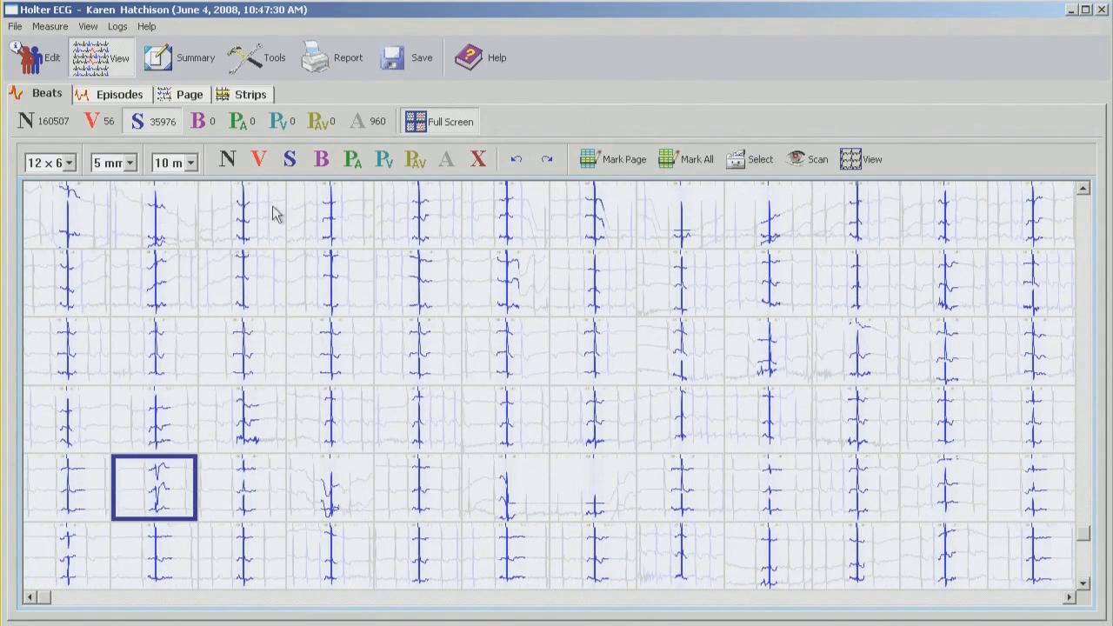
left_click(260, 161)
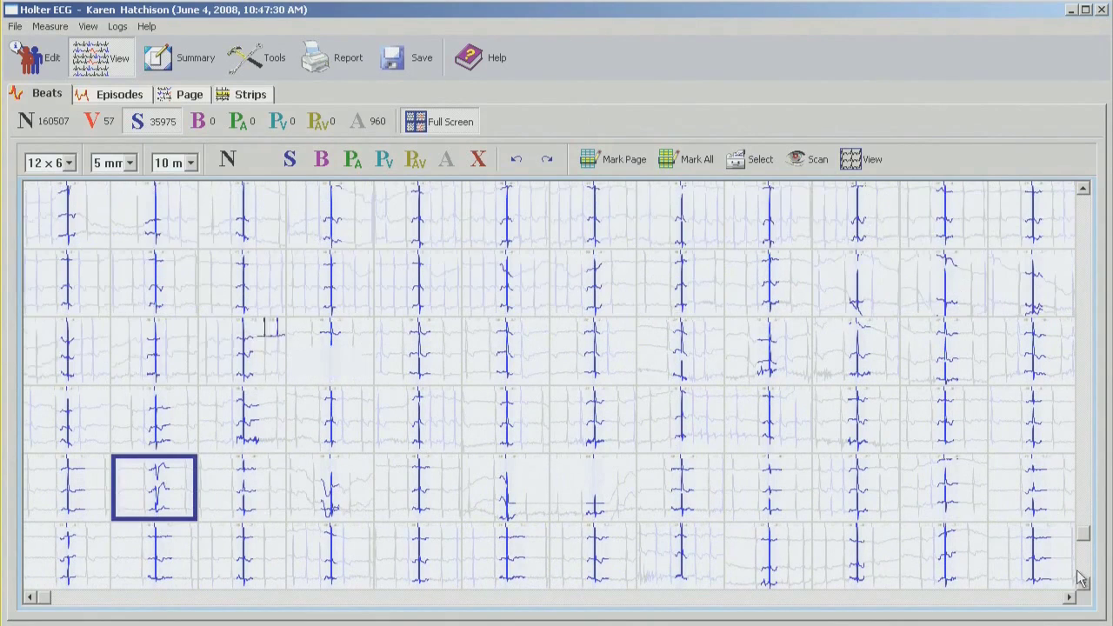
Inspect beats near the end of template 1 in the full ECG strip, starting with the page's last beat, and return to the grid.
scroll(1091, 578, "down", 2)
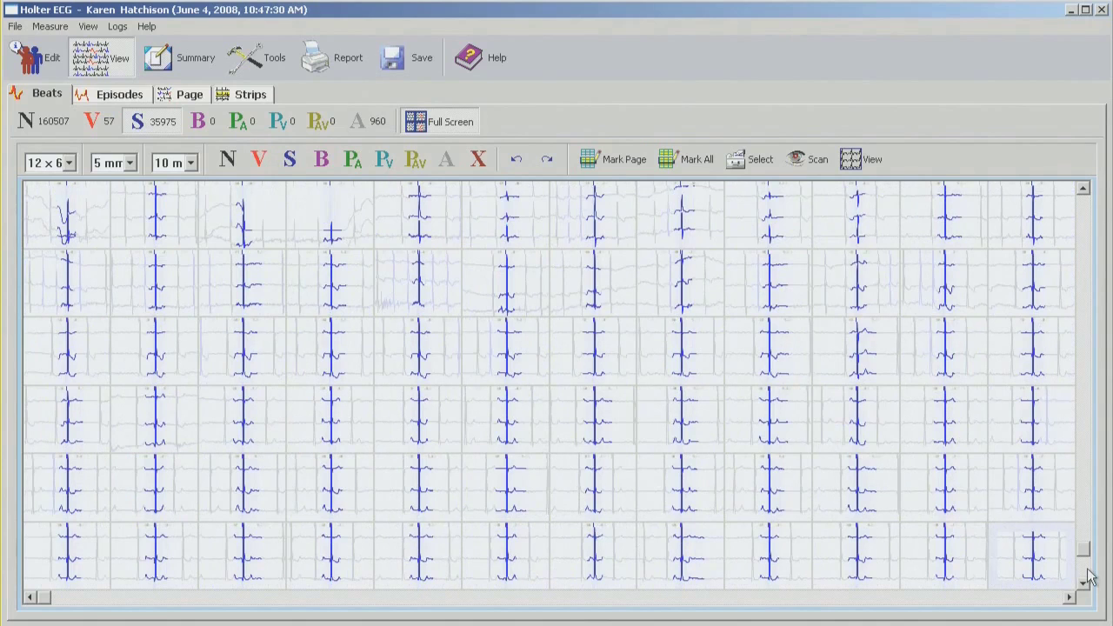
scroll(1088, 574, "down", 2)
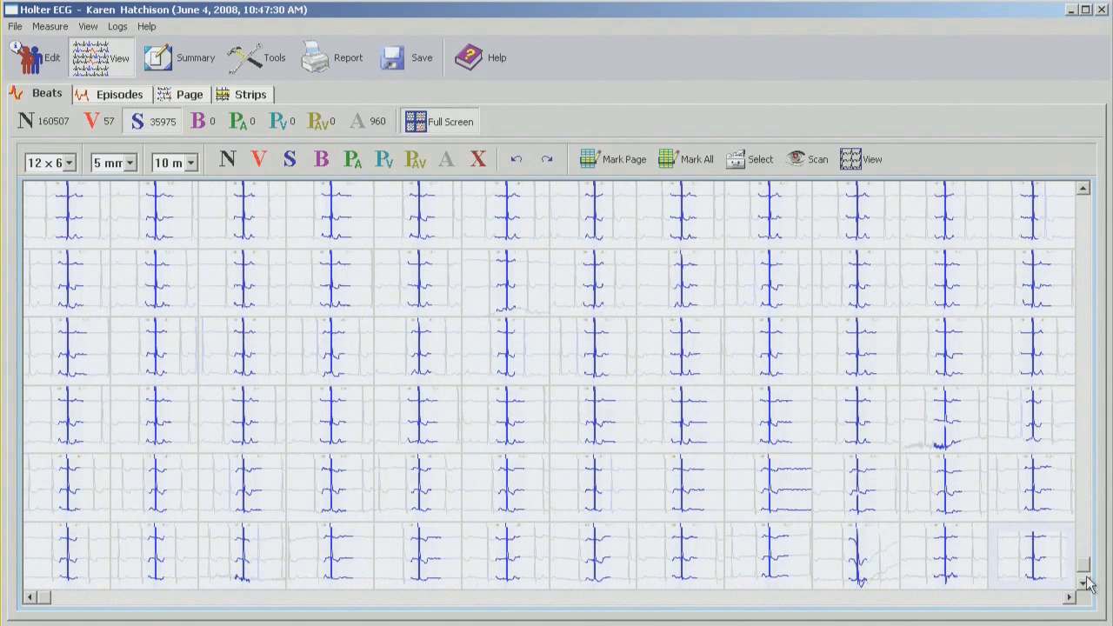
scroll(1088, 581, "down", 2)
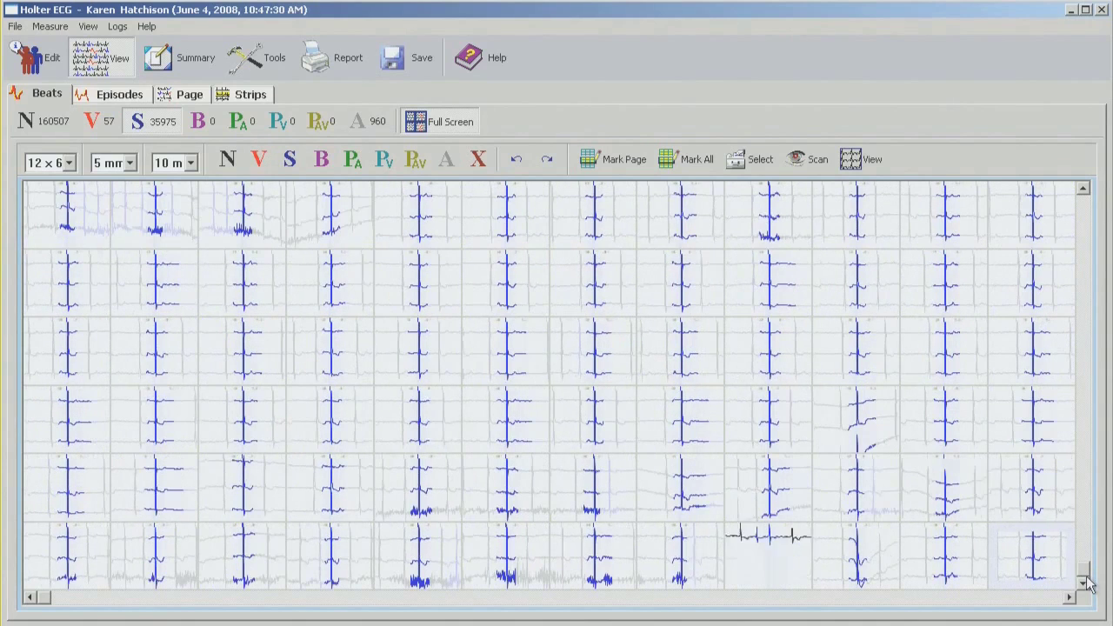
double_click(1035, 556)
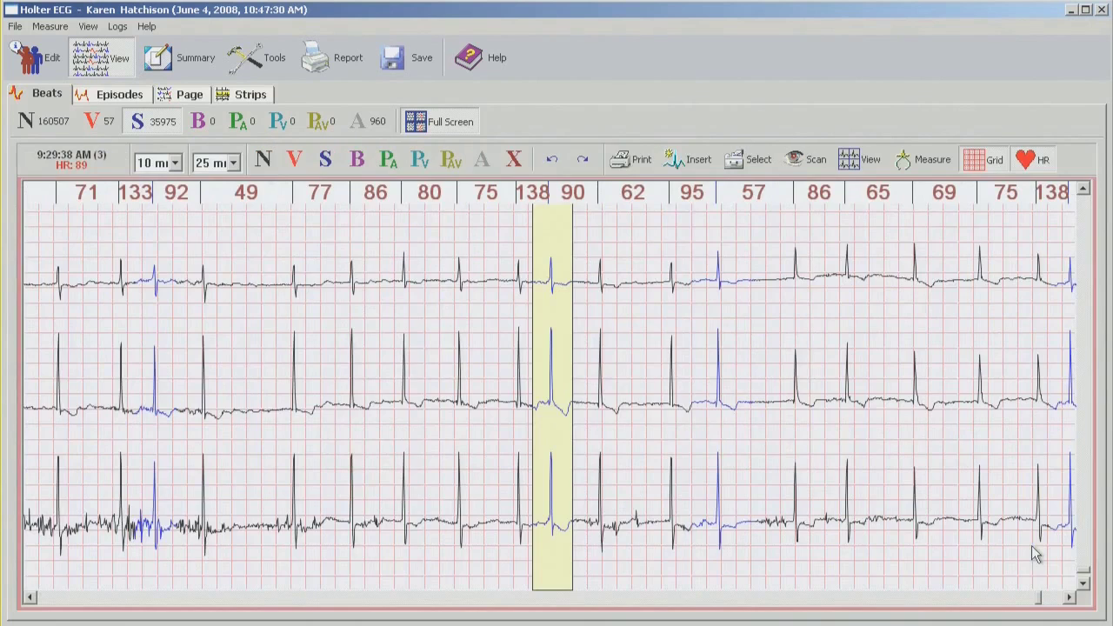
left_click(1084, 578)
left_click(1084, 578)
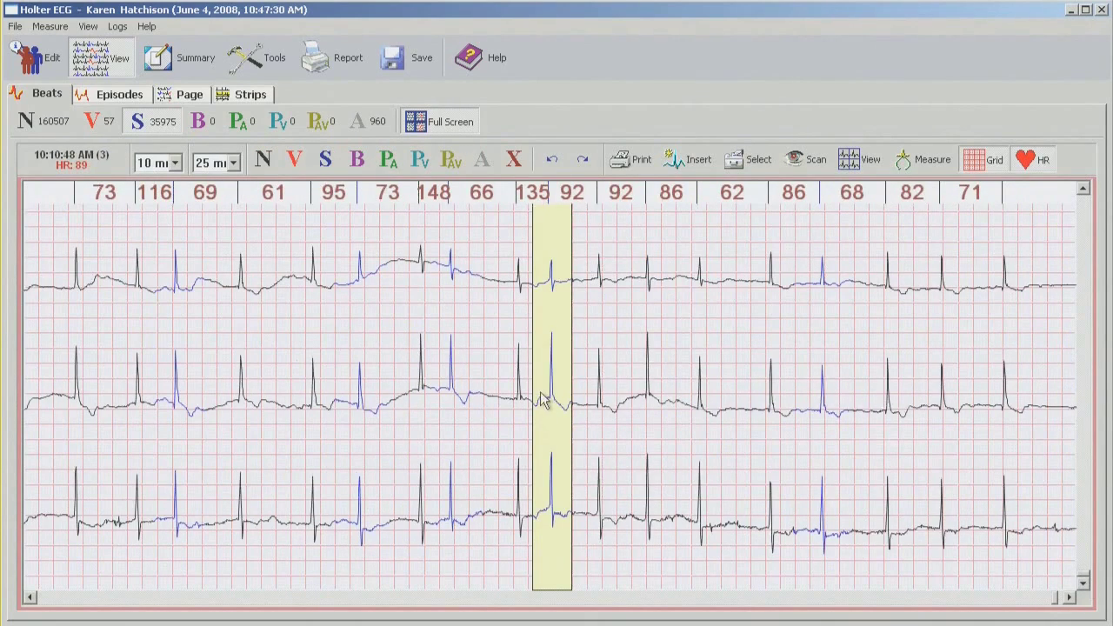
double_click(543, 396)
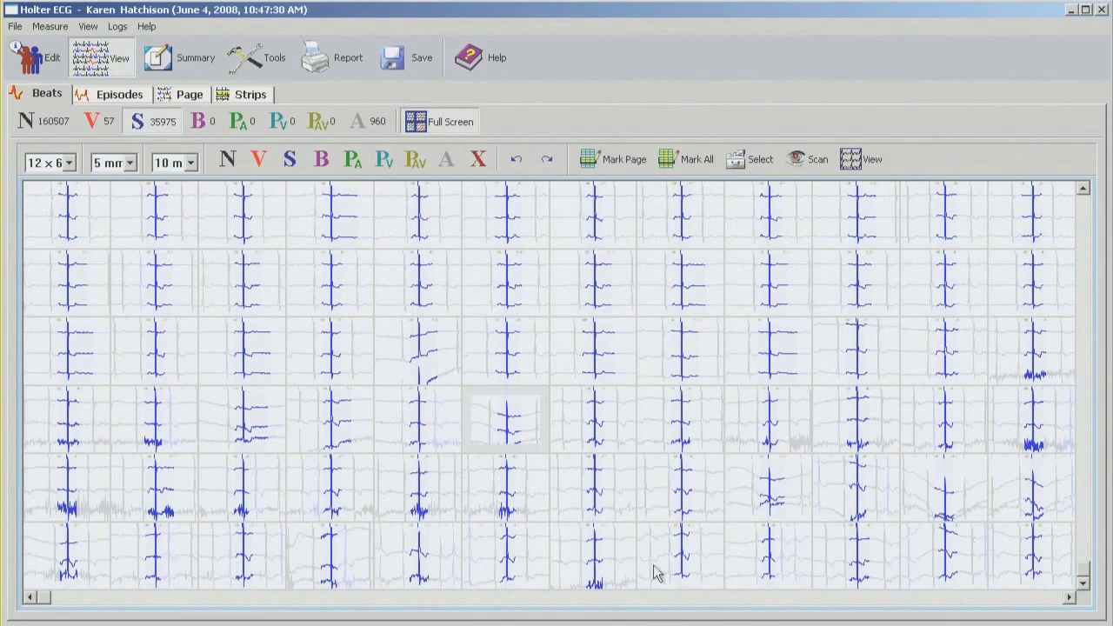
Return to the template overview and relabel all supraventricular beats of templates 0 and 1 as normal (N).
left_click(353, 426)
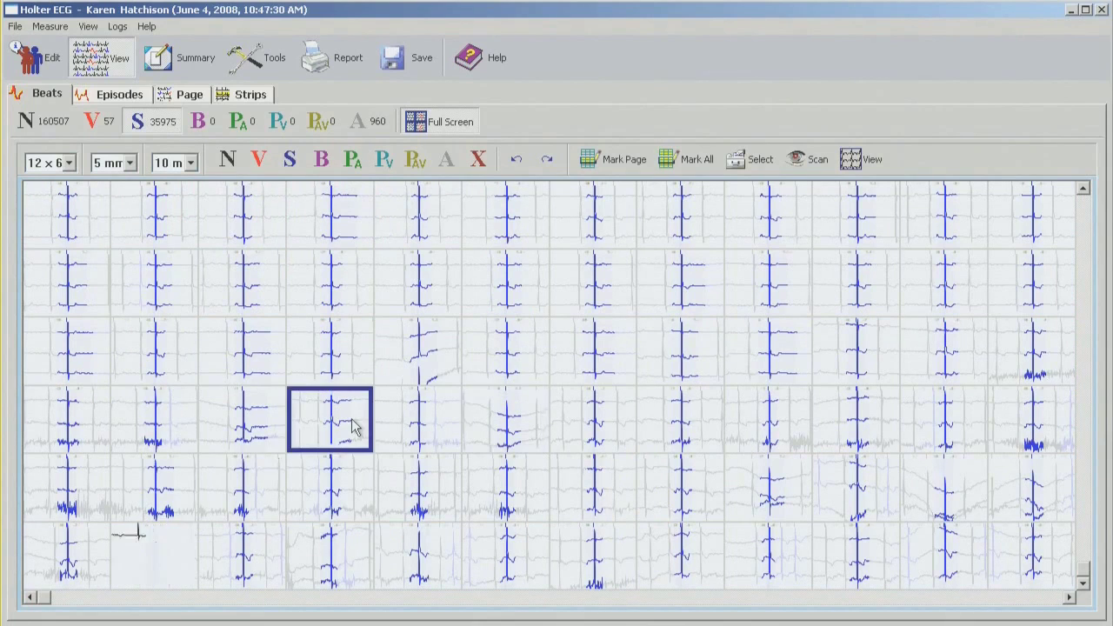
key("Escape")
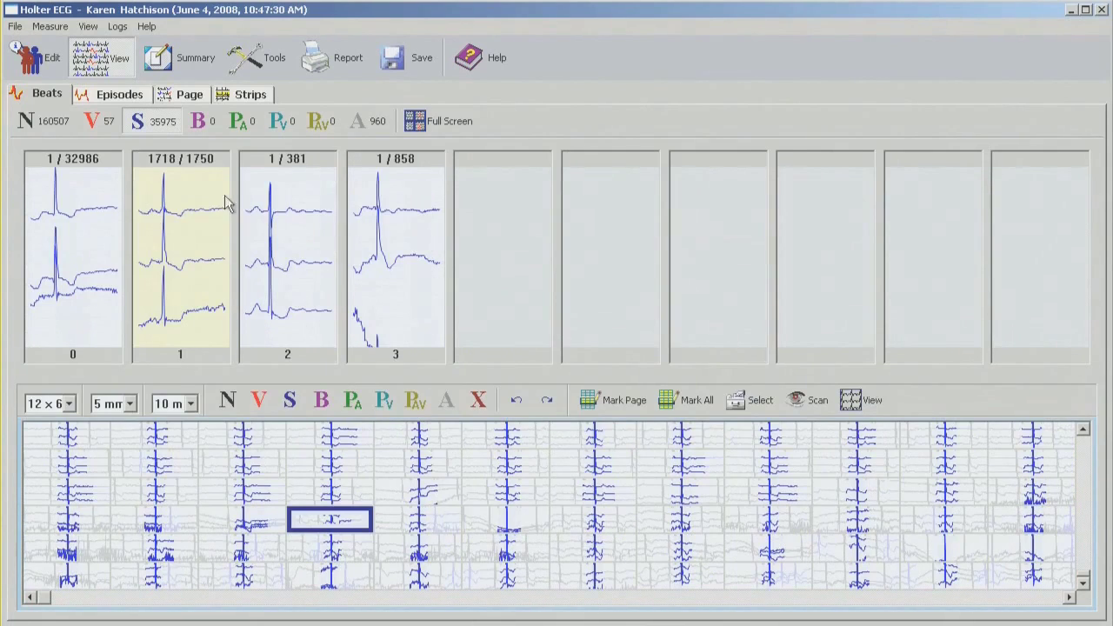
left_click(70, 214)
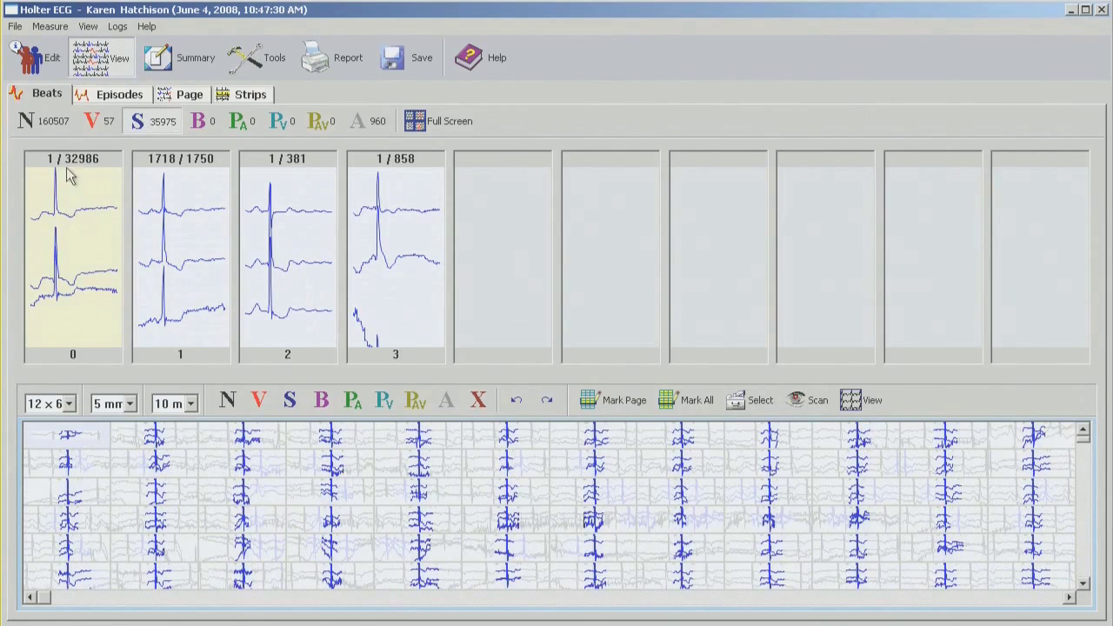
right_click(73, 212)
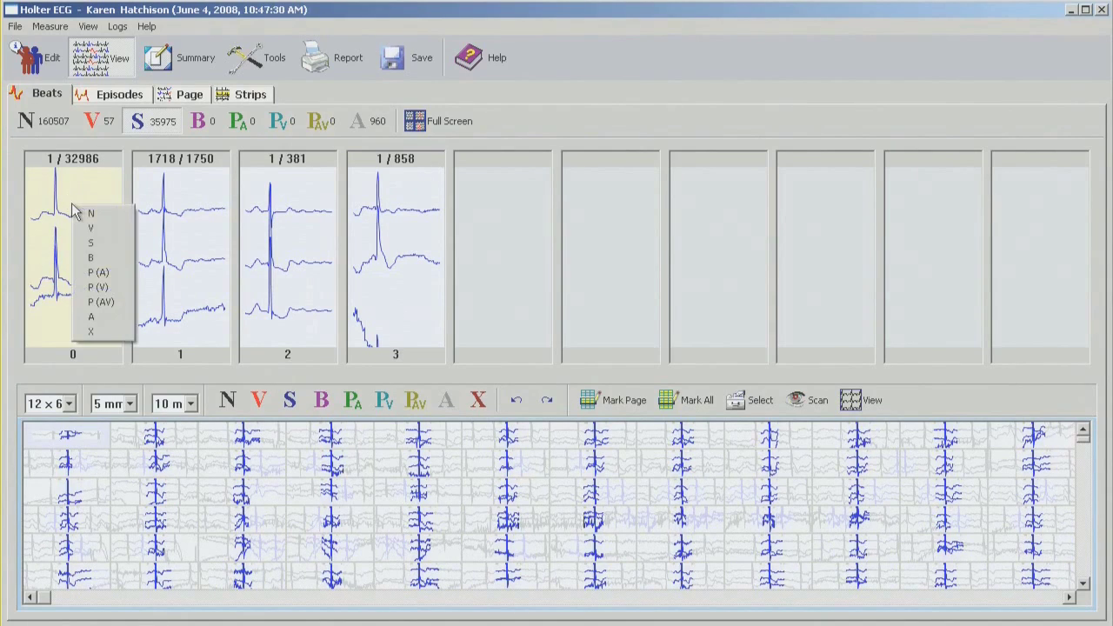
left_click(91, 214)
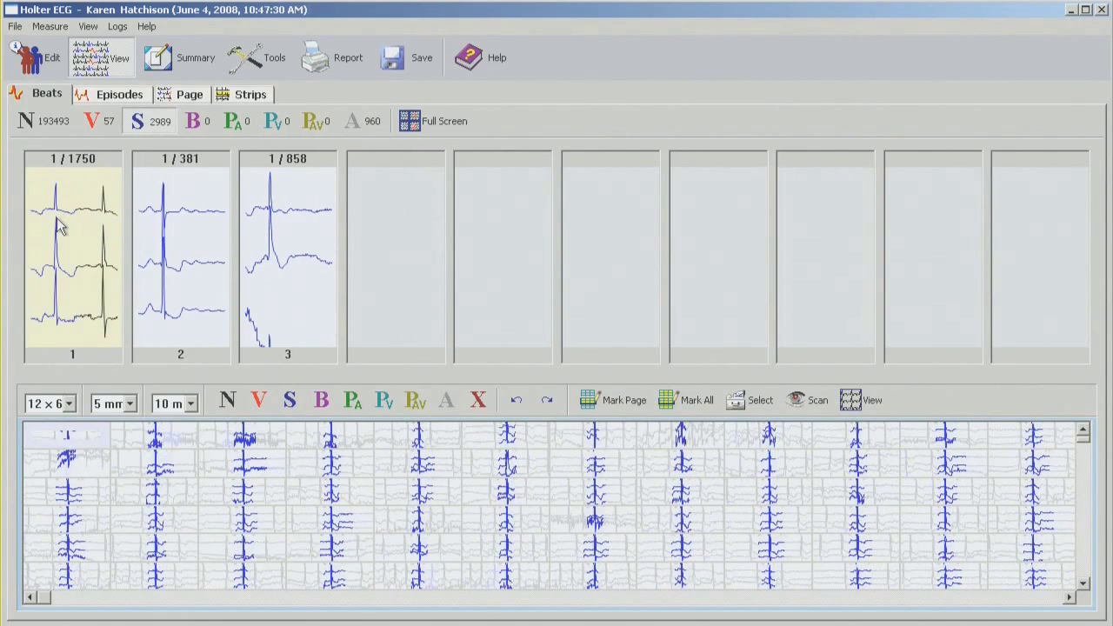
right_click(59, 226)
left_click(75, 230)
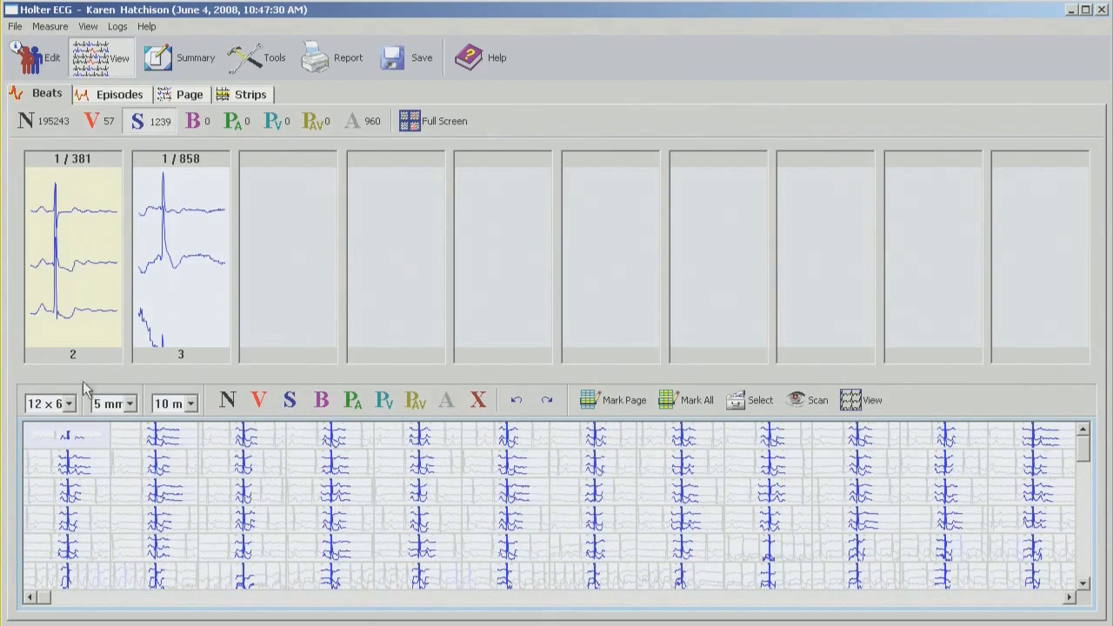
Open template 2's supraventricular beats in the full-screen grid and page through them to check their shape.
double_click(75, 437)
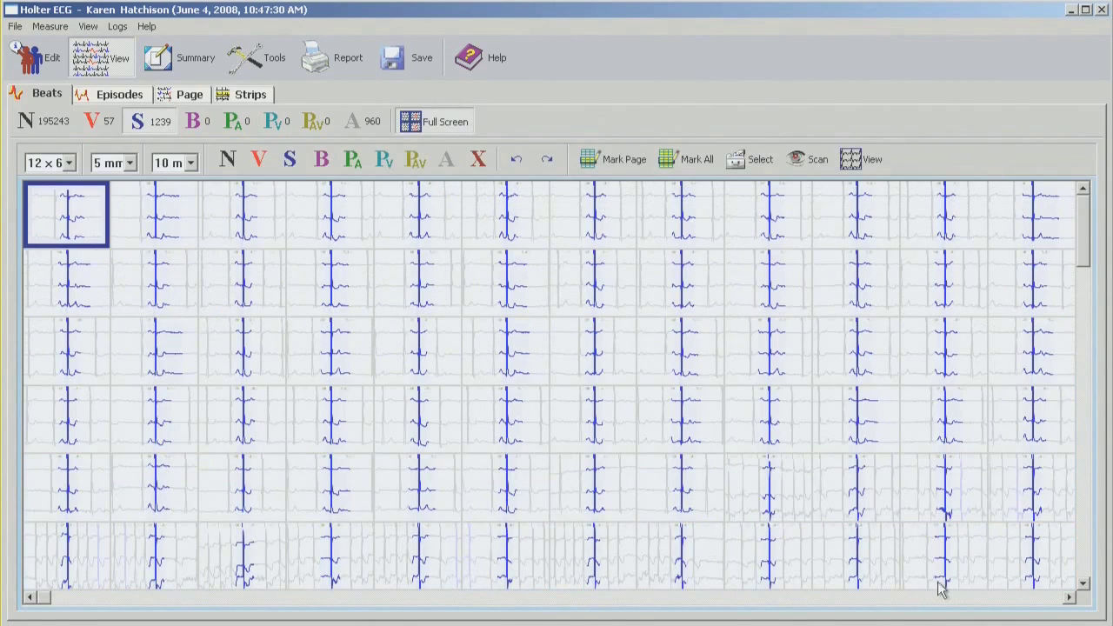
scroll(1078, 561, "down", 5)
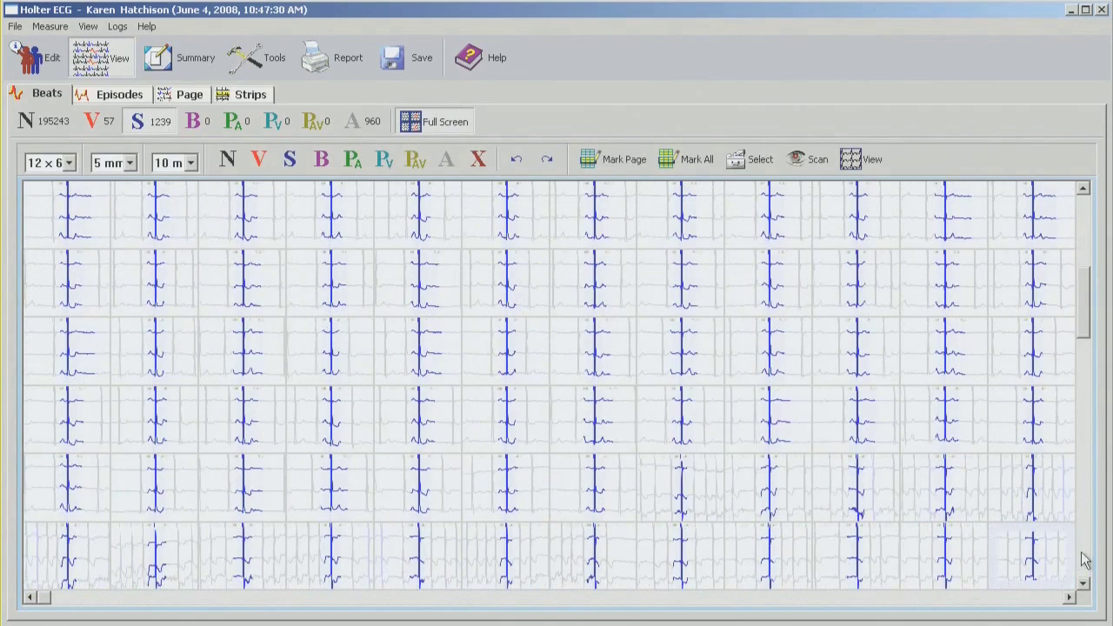
scroll(1084, 561, "down", 2)
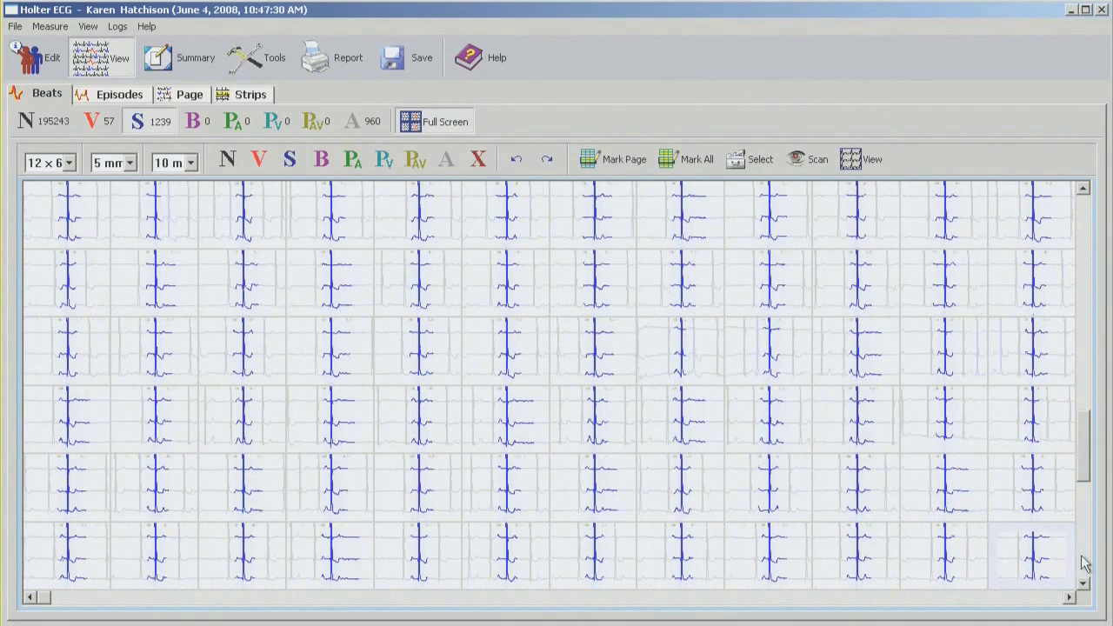
scroll(1084, 563, "down", 2)
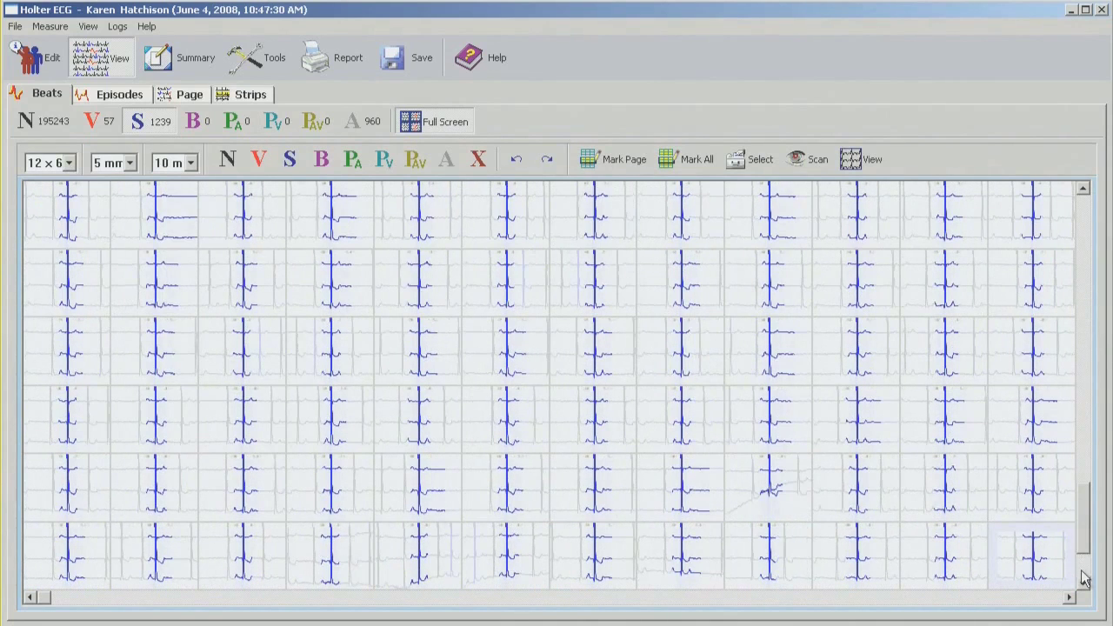
scroll(1084, 578, "down", 2)
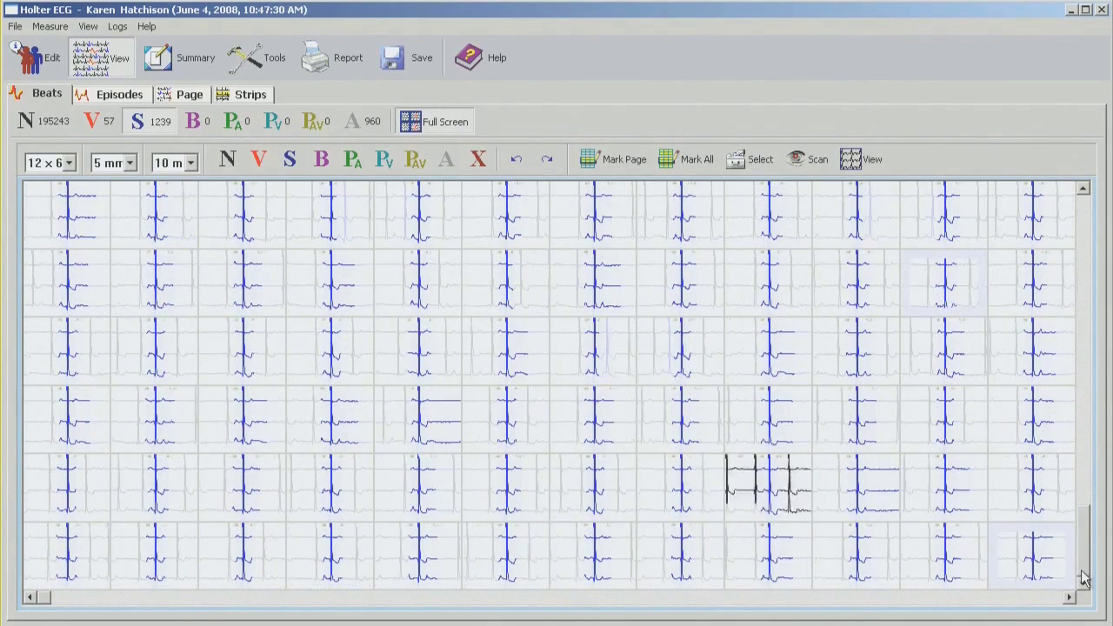
Inspect late beats of template 2 in the full ECG strip, and relabel the whole template as normal (N).
double_click(1035, 563)
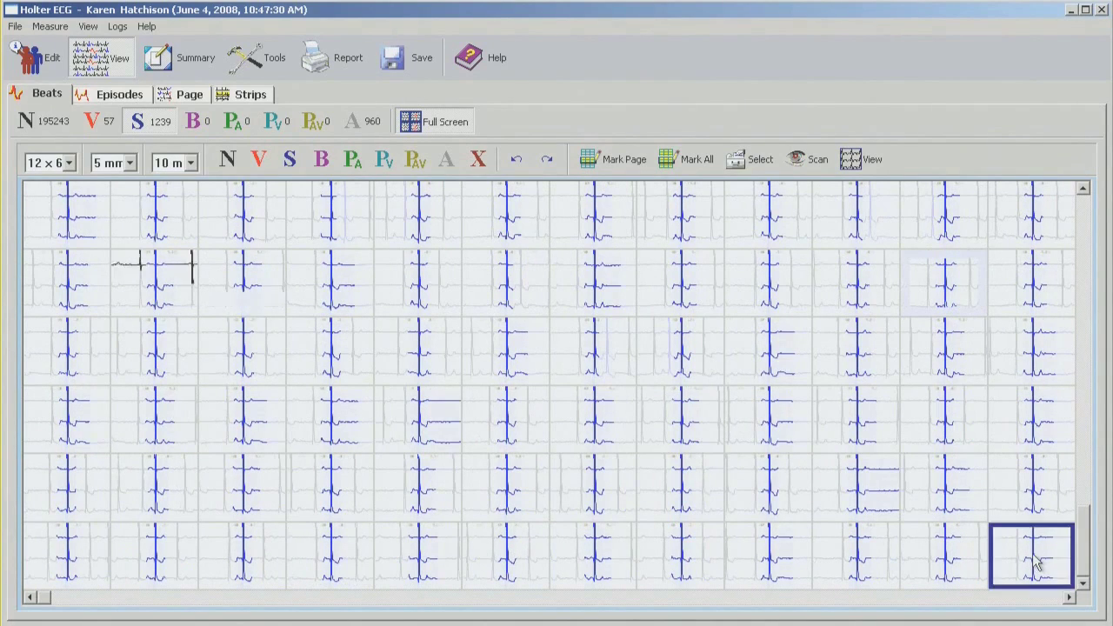
left_click(1084, 581)
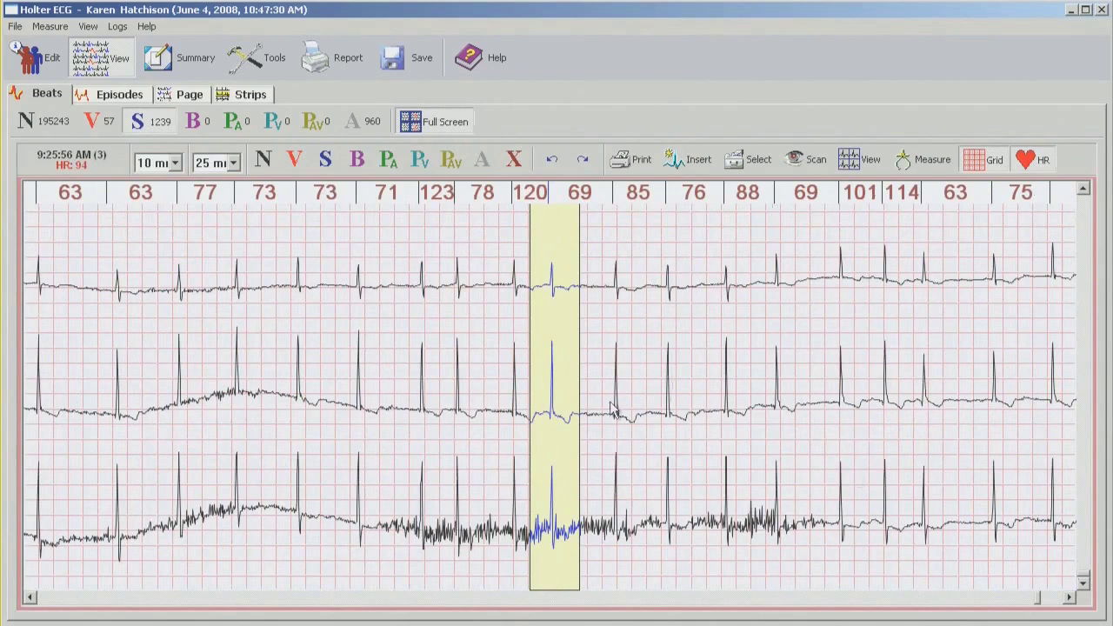
double_click(551, 398)
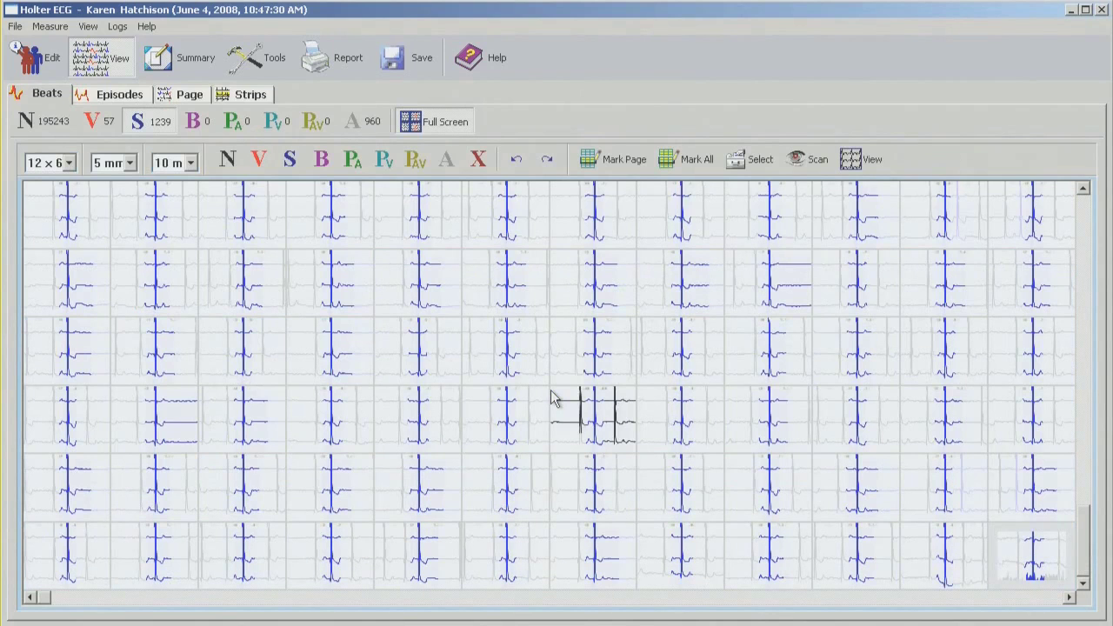
left_click(507, 416)
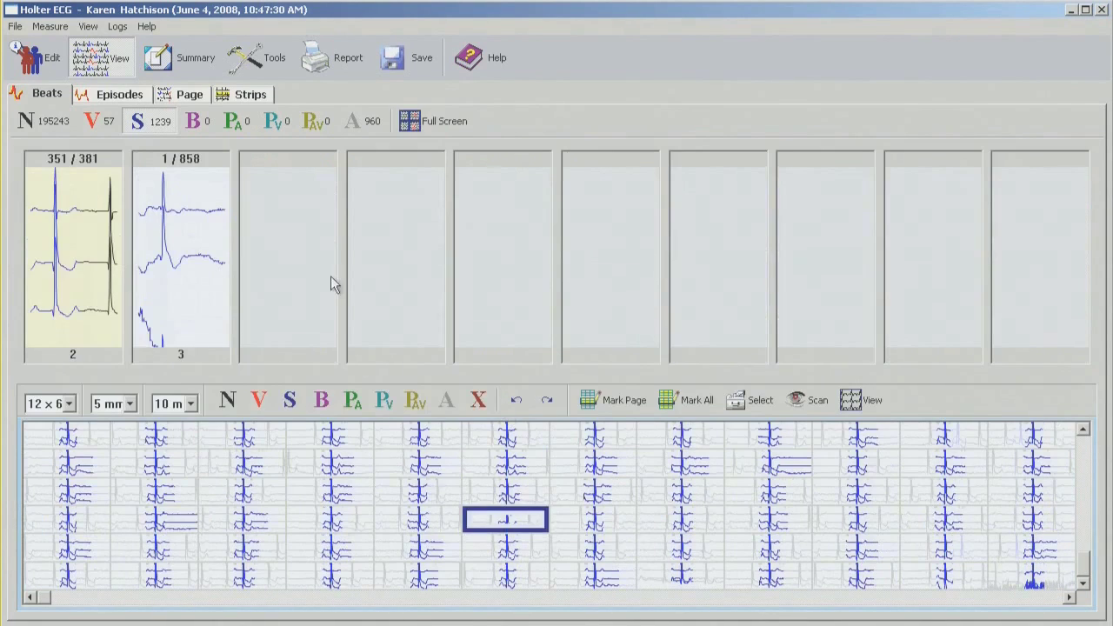
right_click(51, 213)
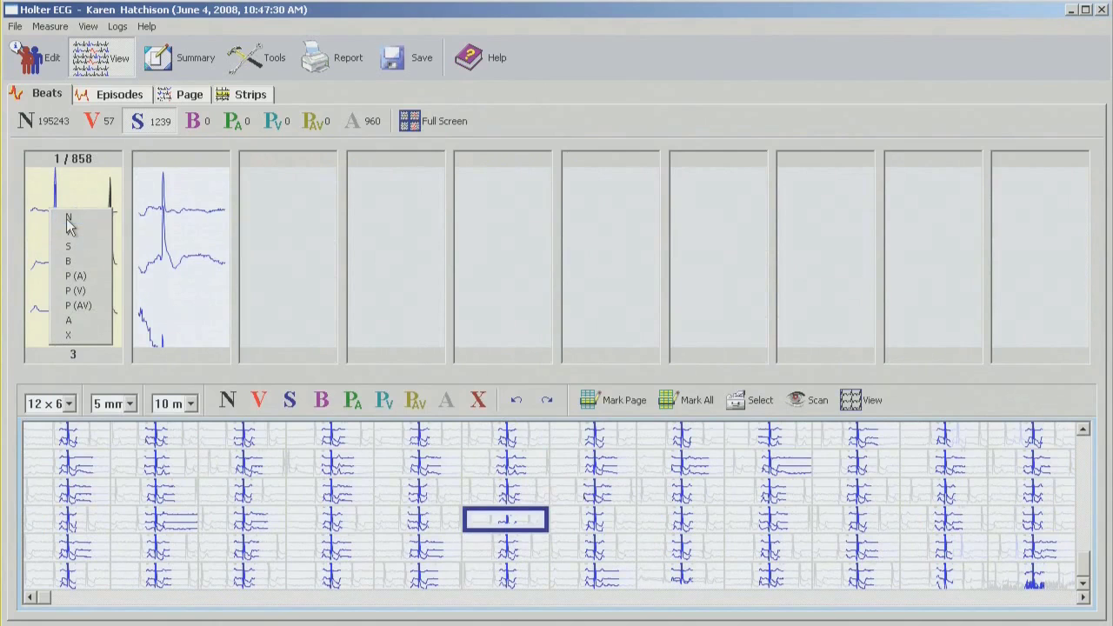
left_click(69, 218)
Open template 3's supraventricular beats in the full-screen grid and page through them to the end, checking their shape.
left_click(76, 441)
left_click(76, 440)
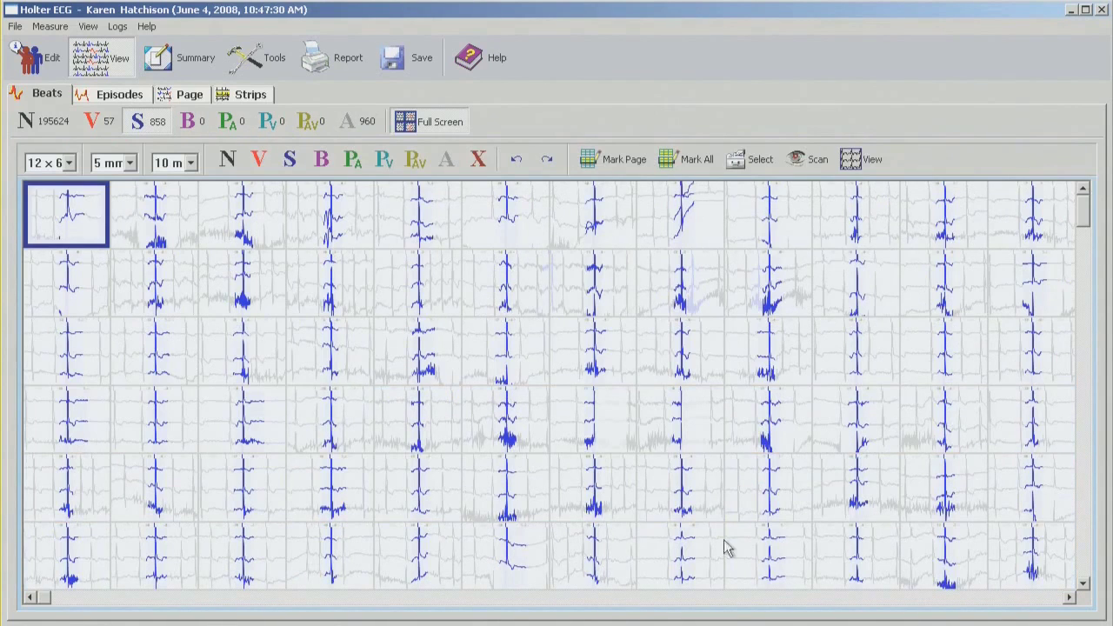
scroll(1082, 565, "down", 2)
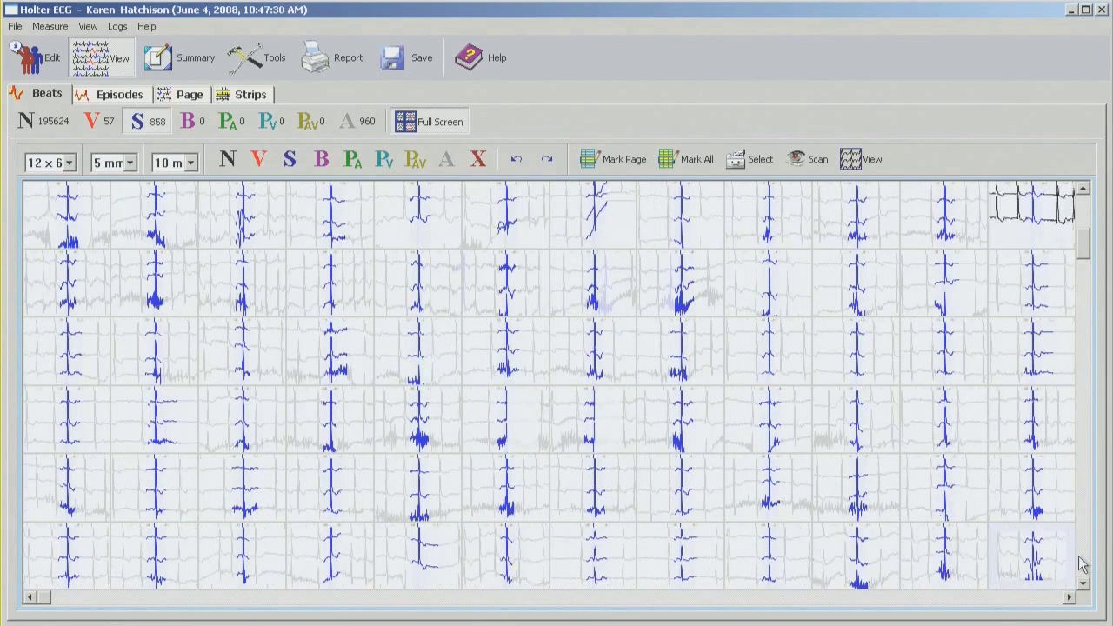
left_click(1083, 565)
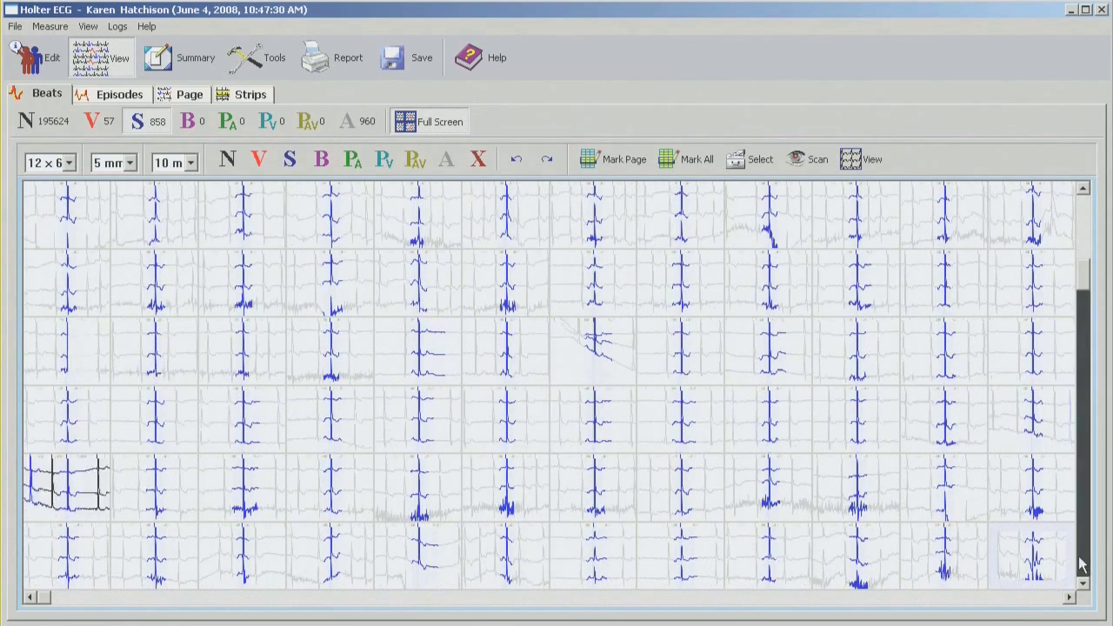
left_click(1083, 565)
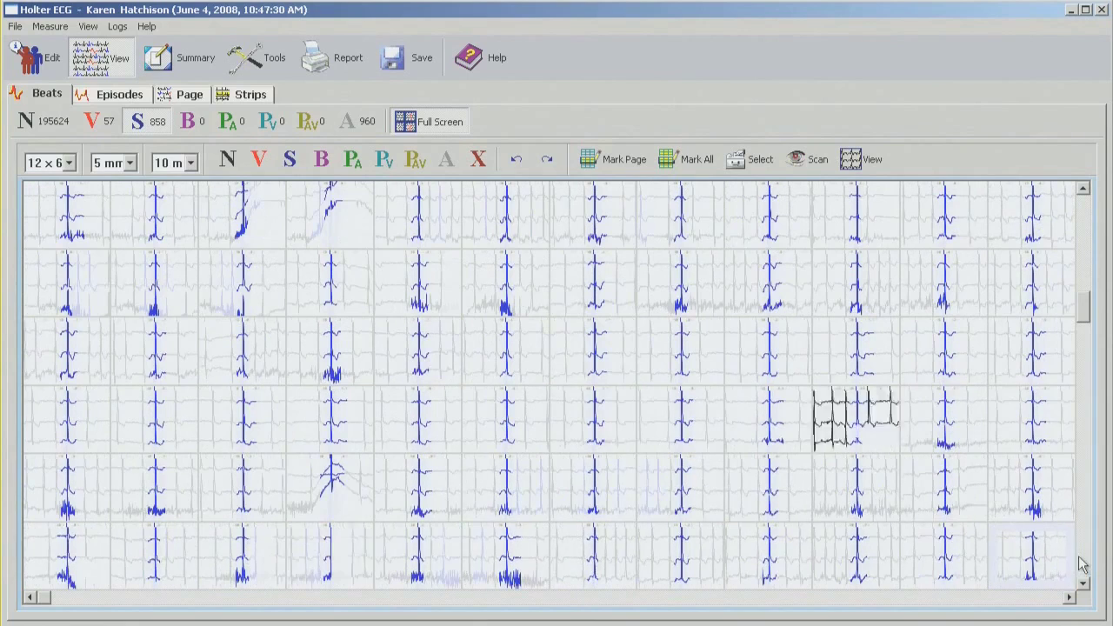
left_click(1084, 576)
left_click(1084, 575)
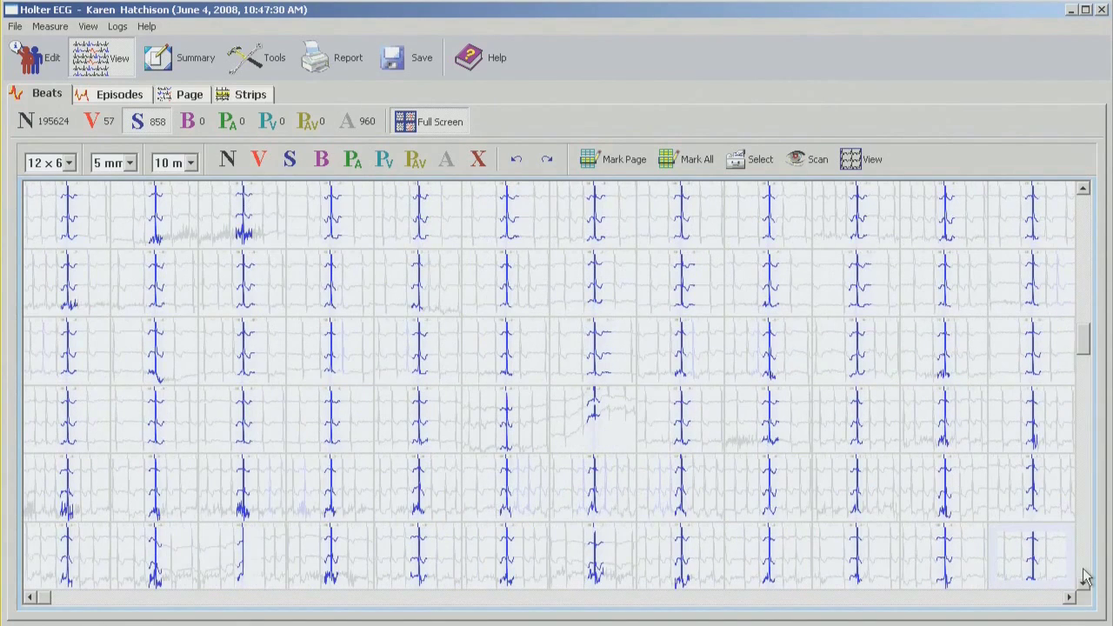
left_click(1084, 576)
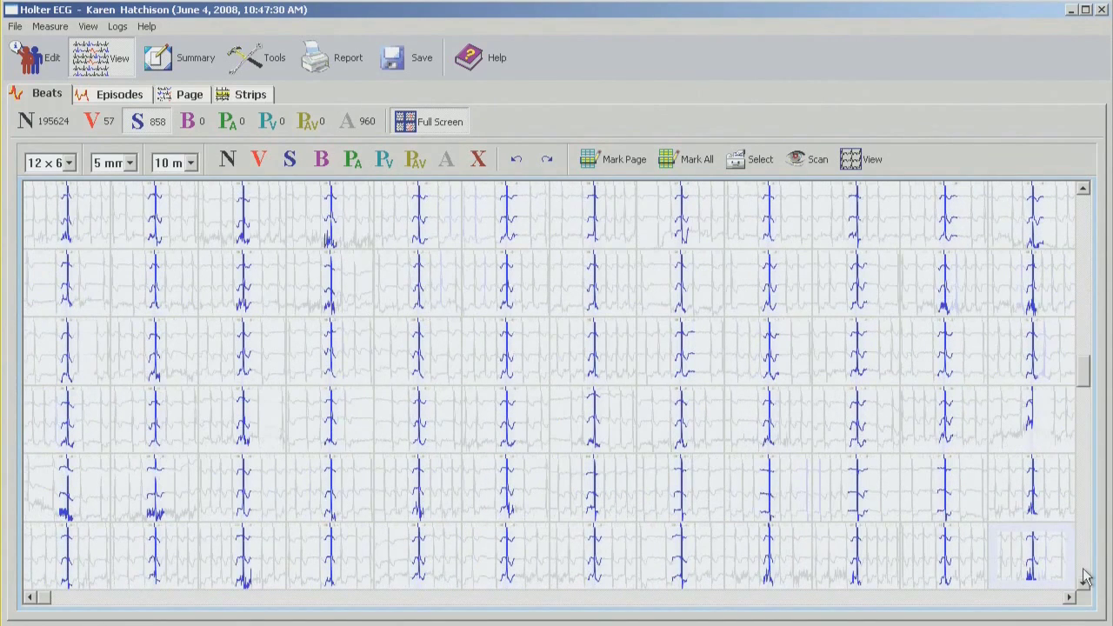
left_click(1084, 576)
left_click(1084, 575)
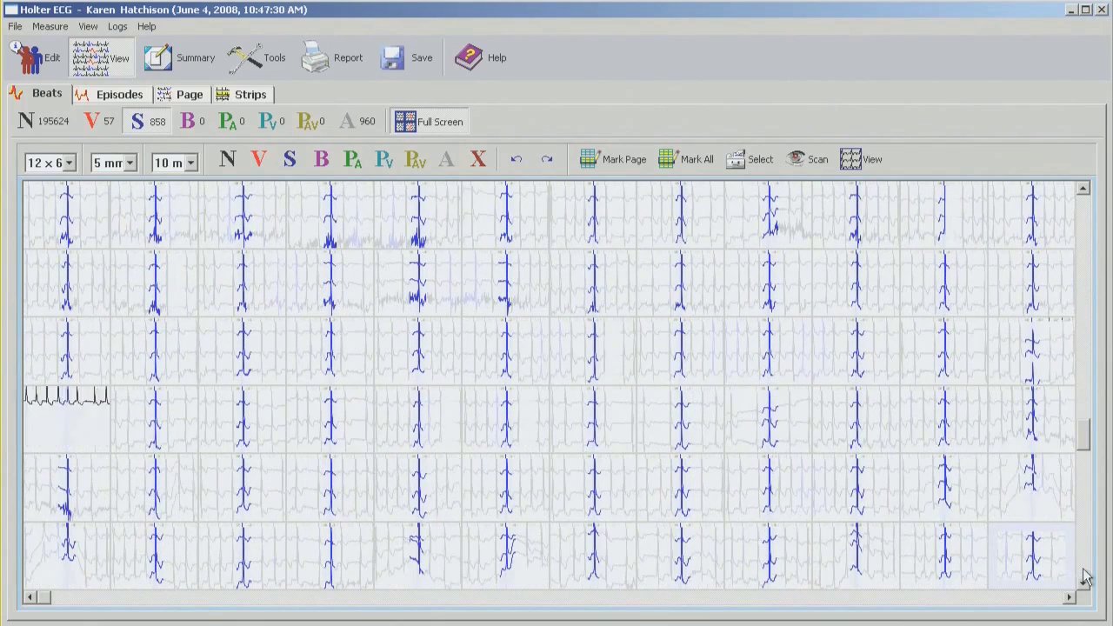
left_click(1084, 575)
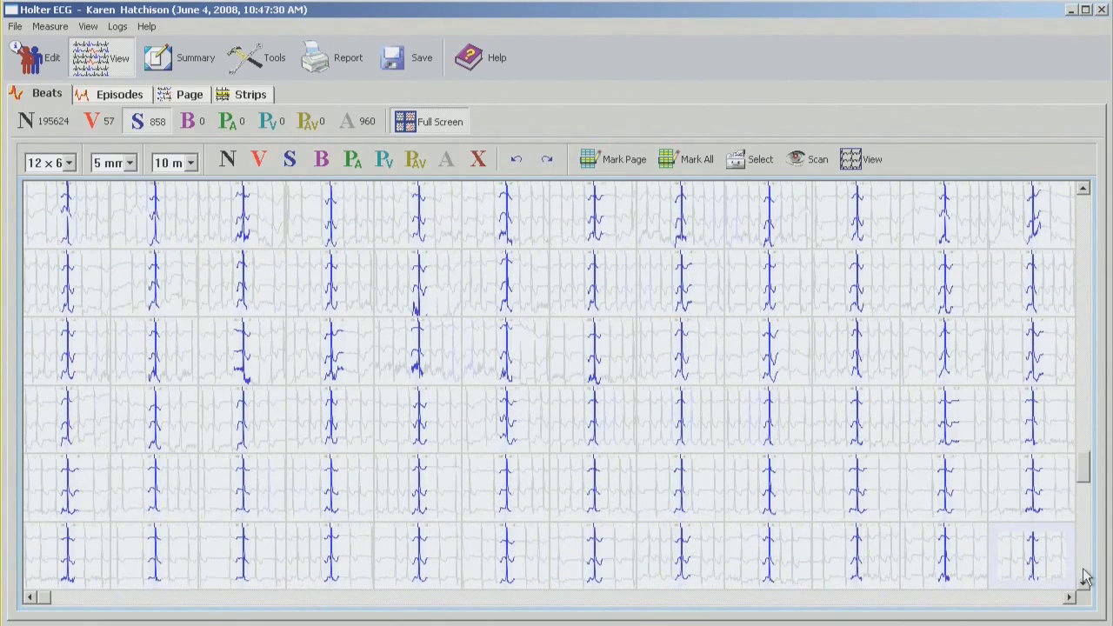
left_click(1084, 575)
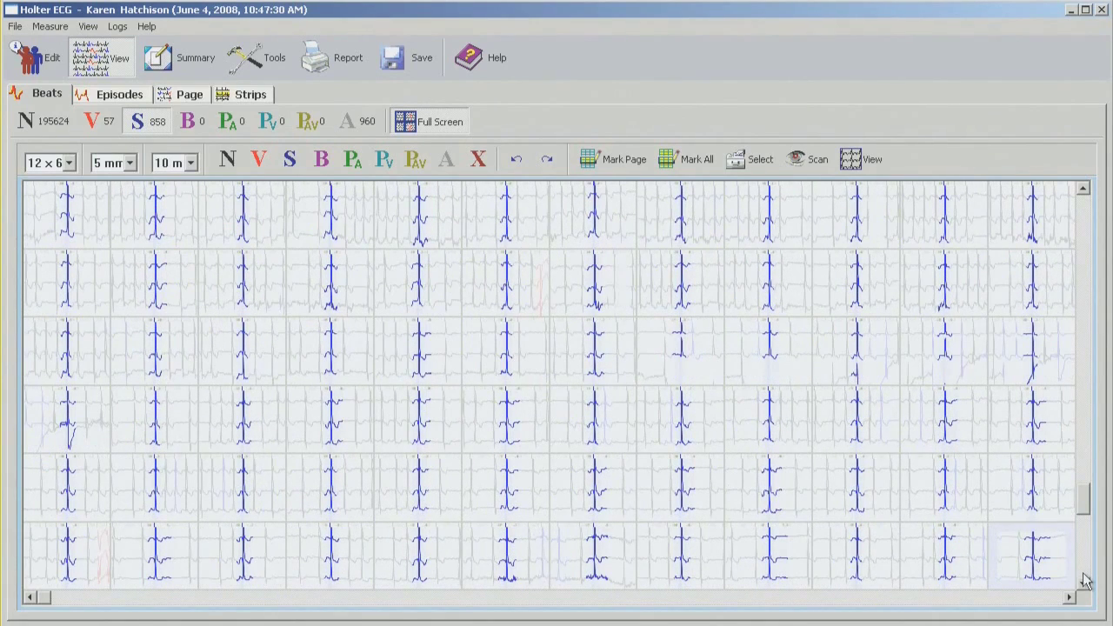
left_click(1084, 577)
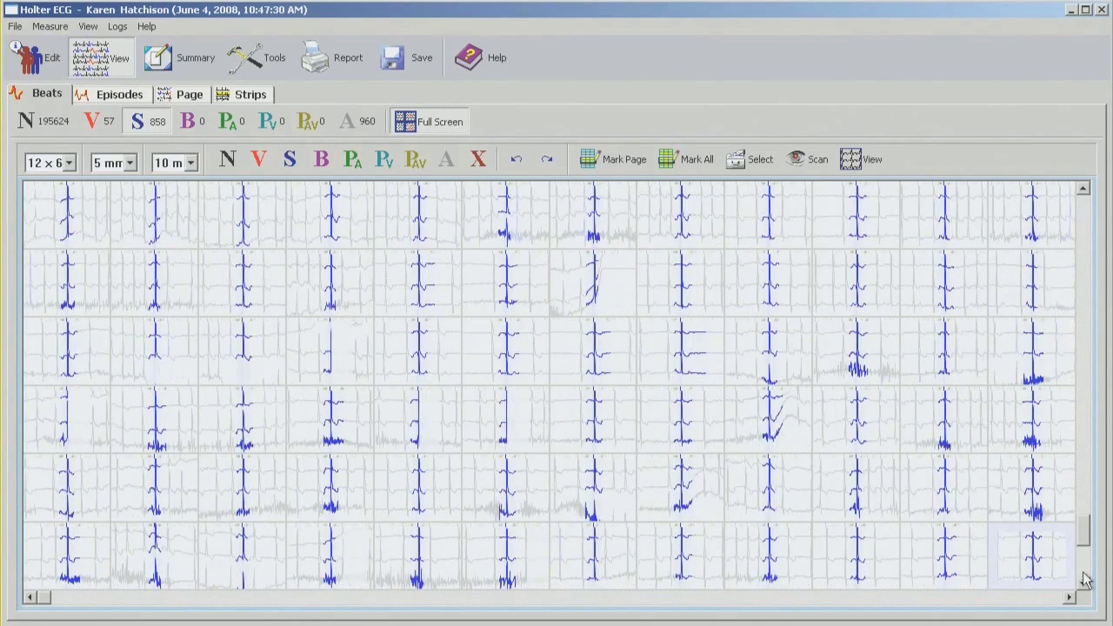
left_click(1084, 577)
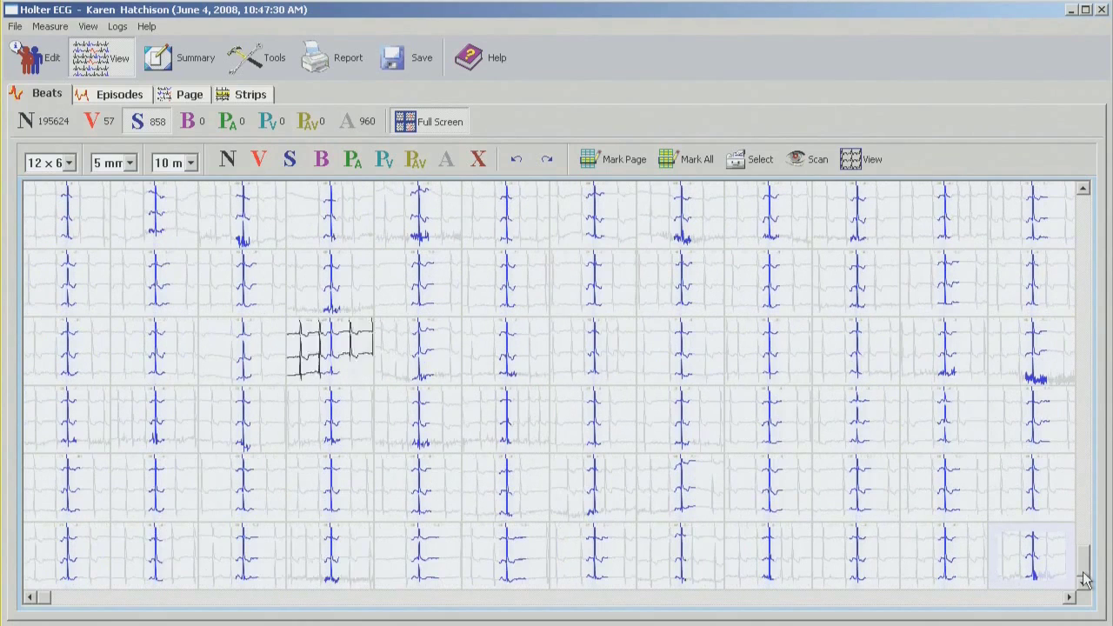
Inspect late beats of template 3 in the full ECG strip, and relabel the whole template as normal (N).
double_click(1028, 546)
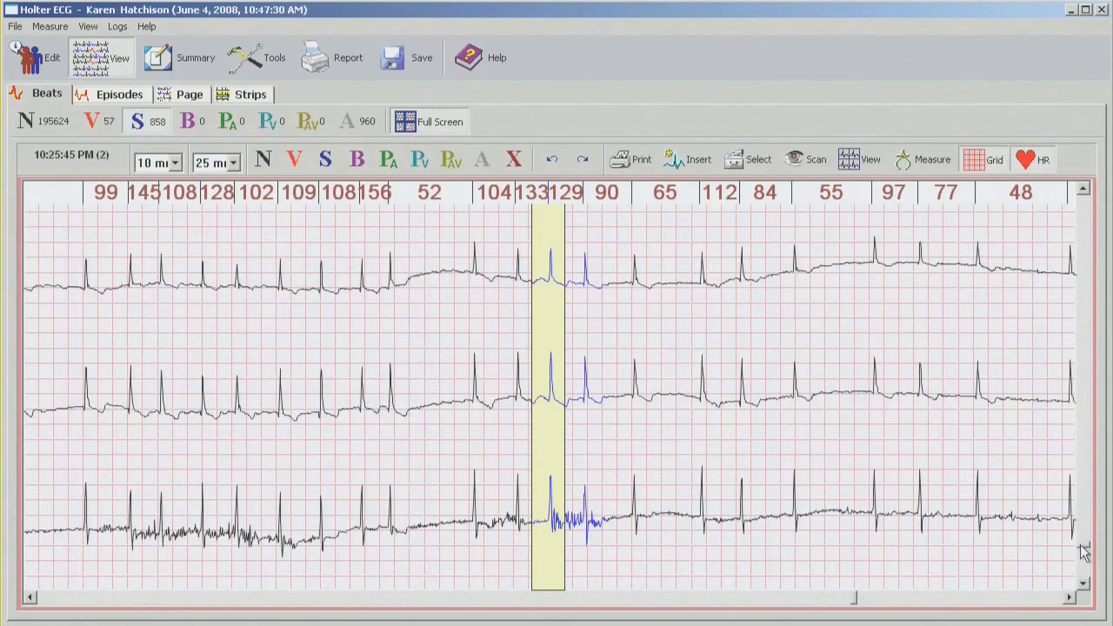
left_click(1082, 580)
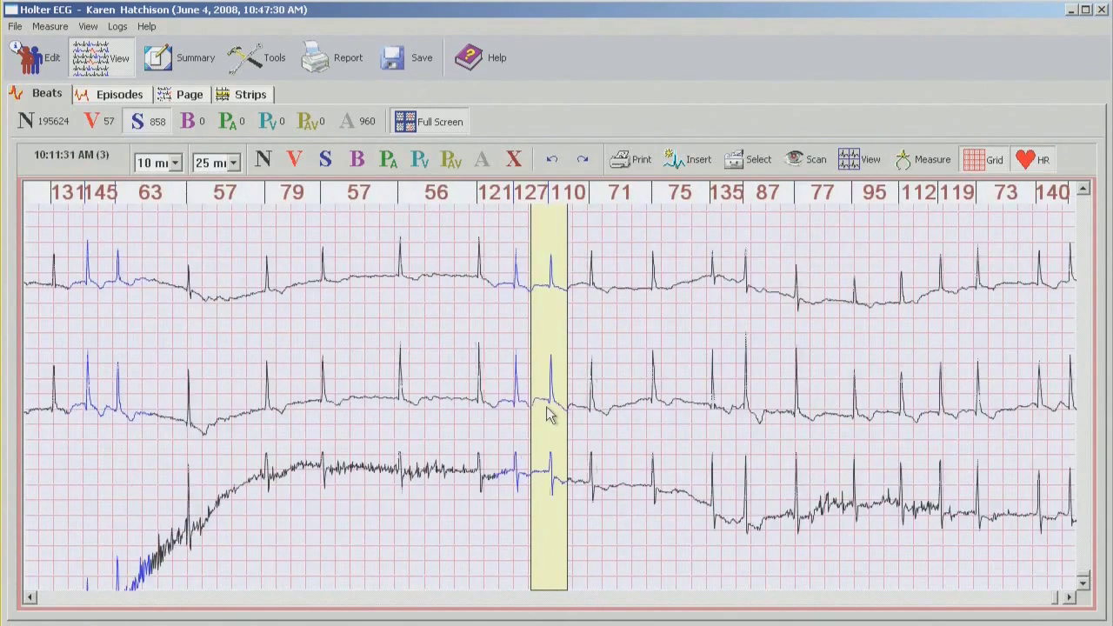
double_click(547, 414)
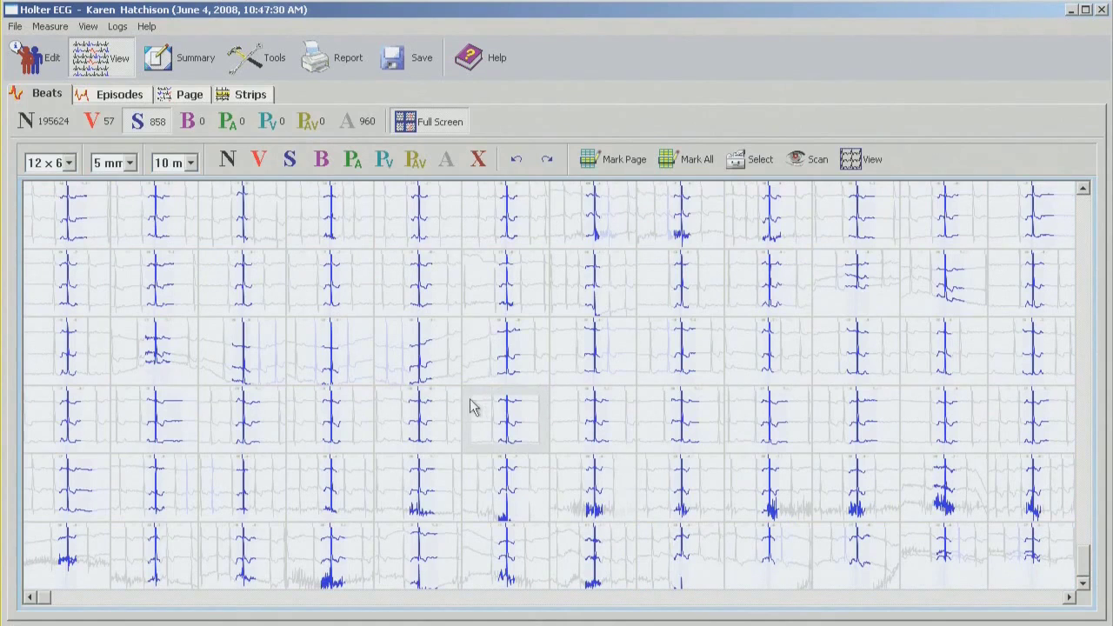
left_click(423, 358)
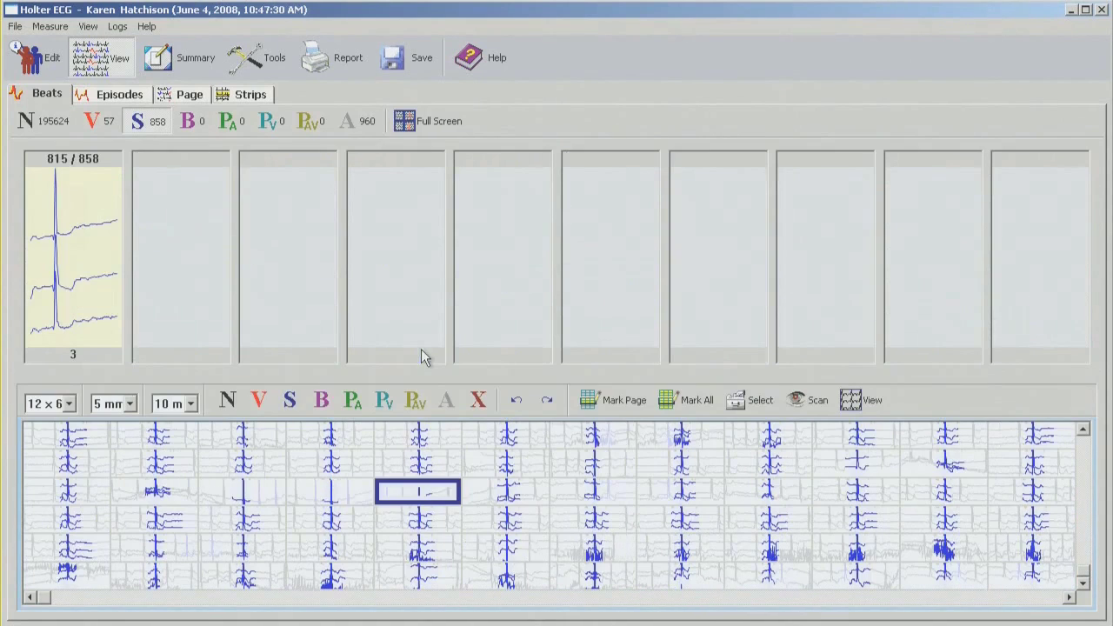
right_click(61, 198)
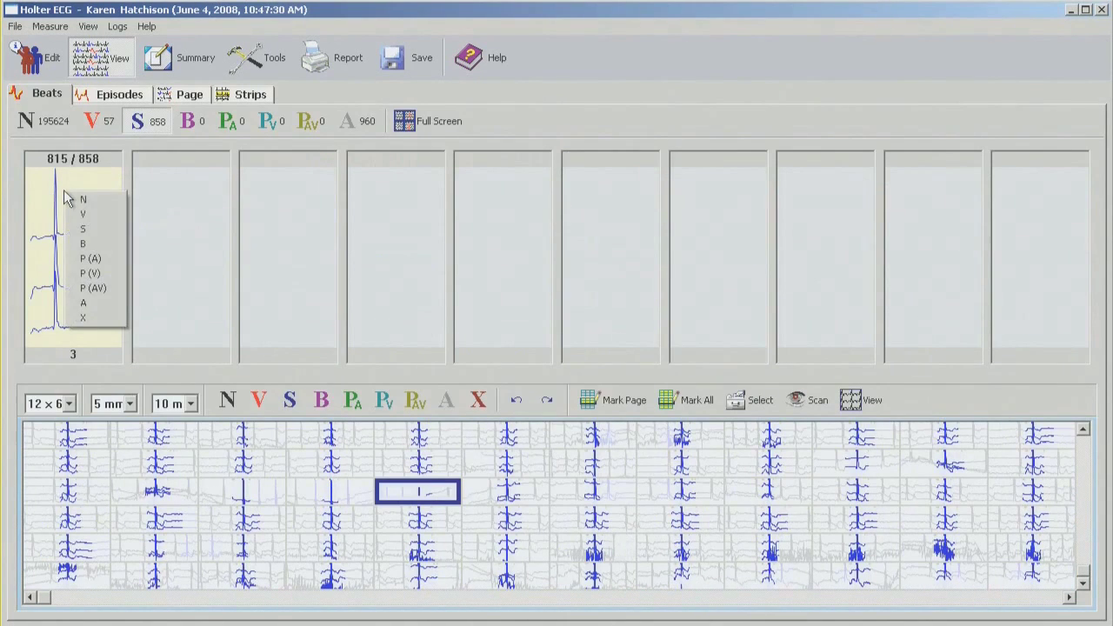
left_click(81, 202)
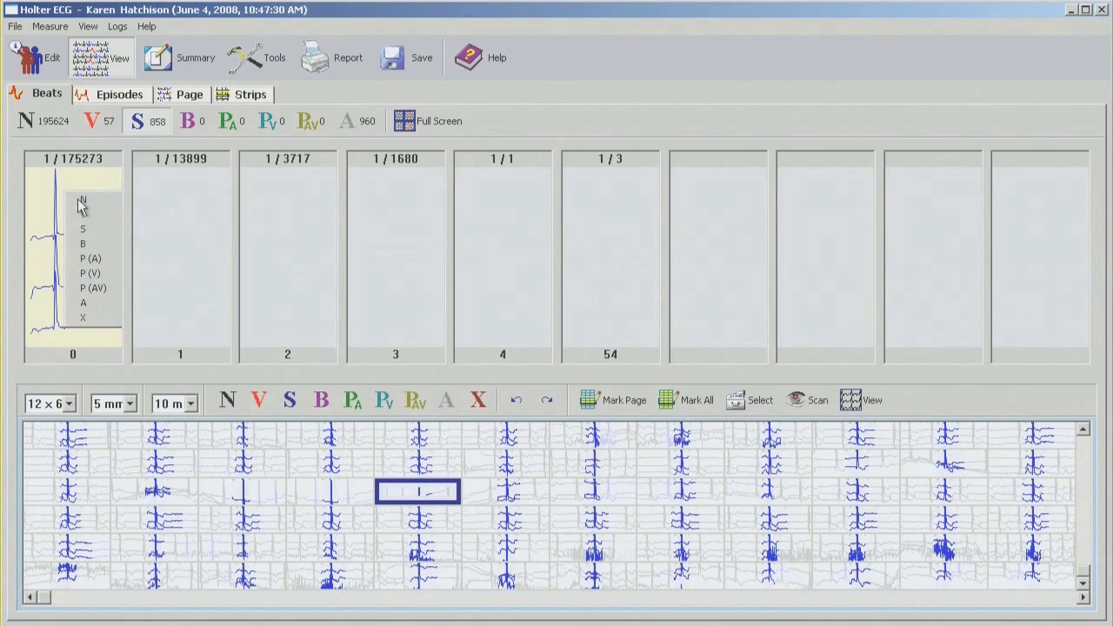
Show the artifact (A) beats, open template 0's beats in the full-screen grid, and bring up the third one in the full ECG strip.
left_click(359, 124)
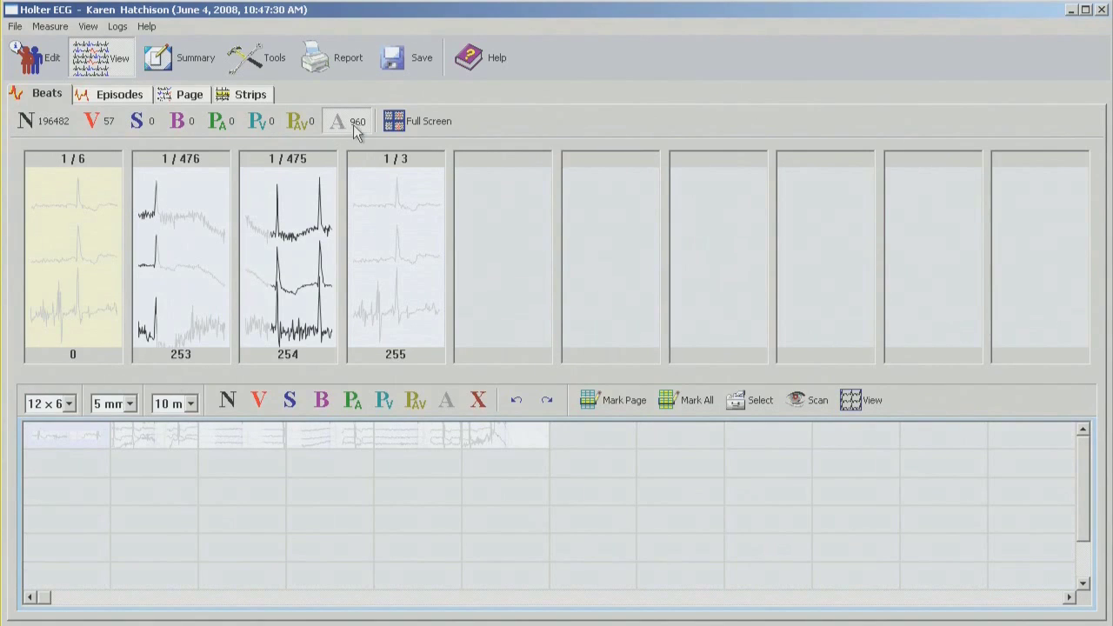
left_click(67, 437)
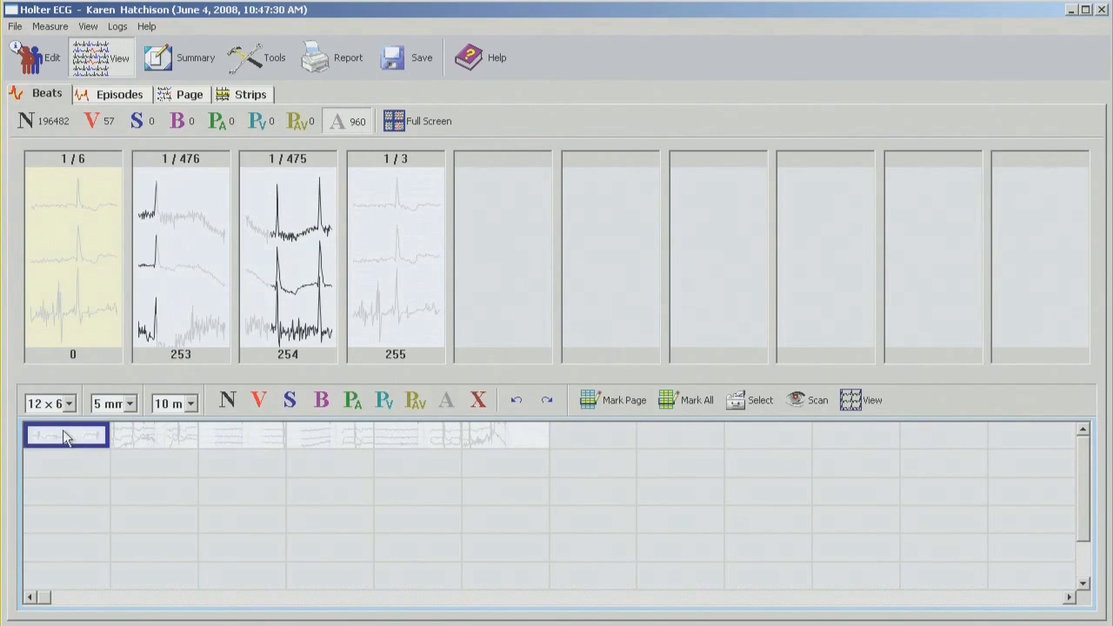
double_click(63, 431)
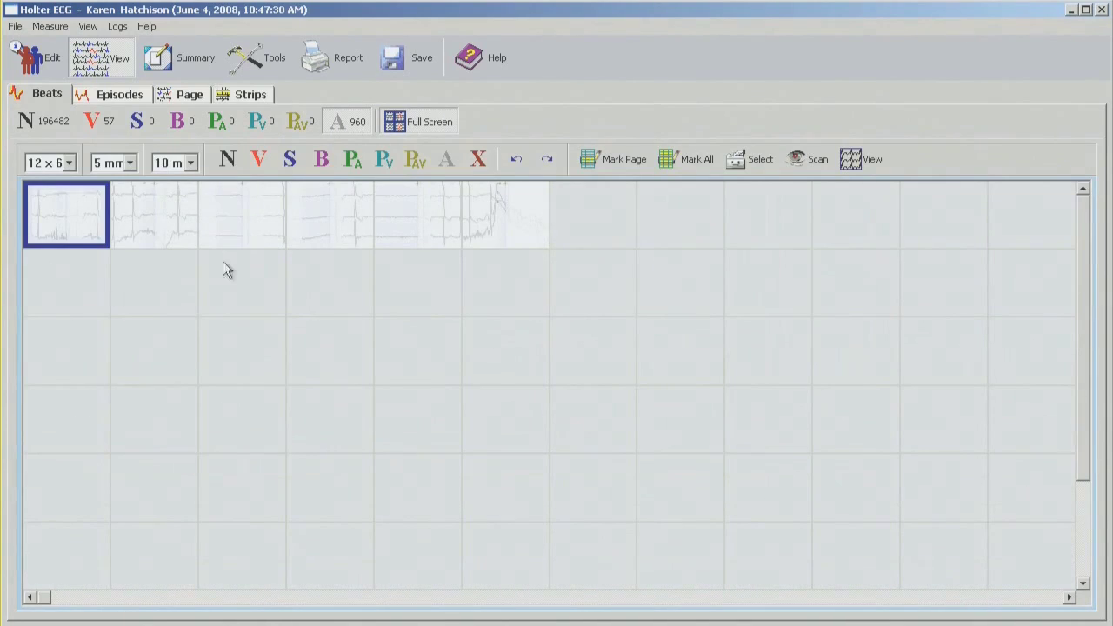
double_click(244, 213)
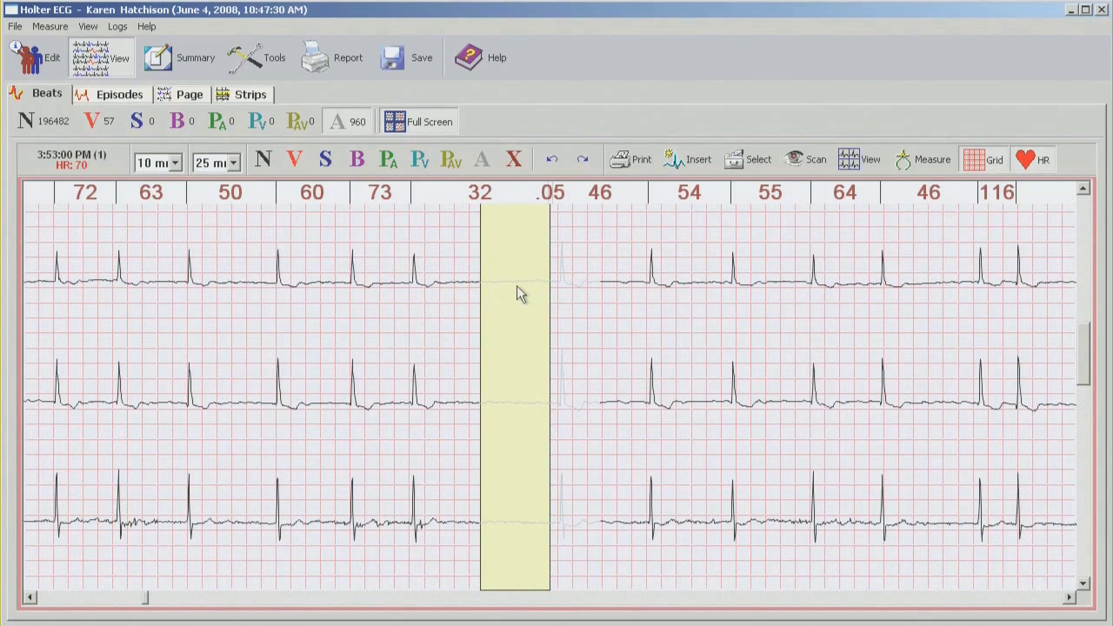
Around 3:53:00 PM, relabel the artifact beat after the pause as normal (N) and delete the artifact marking on the flat segment before it.
left_click(566, 270)
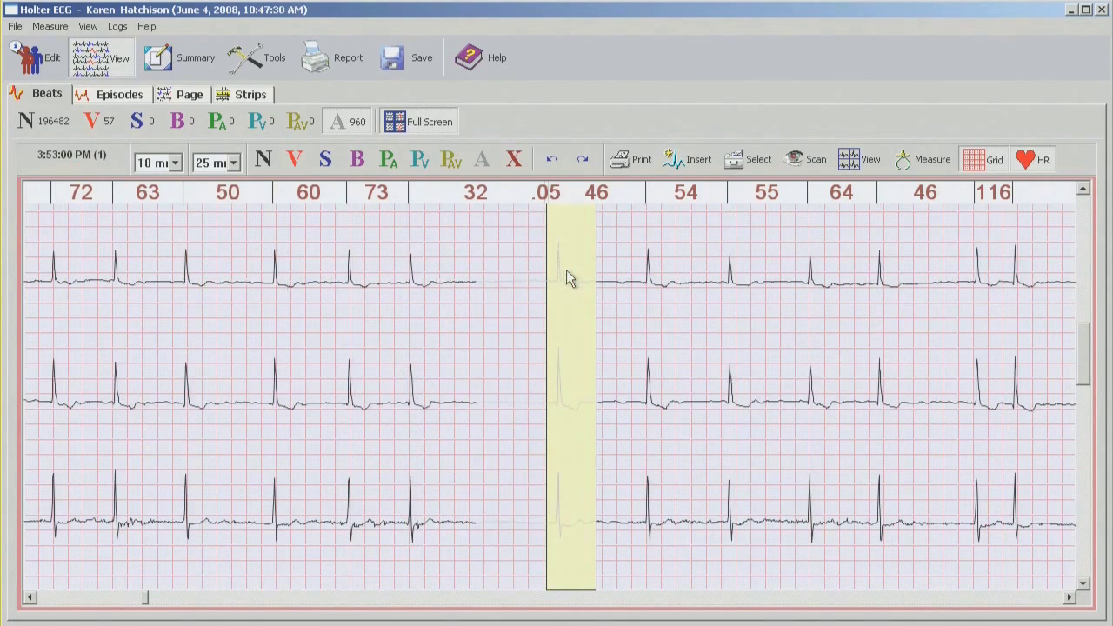
left_click(263, 163)
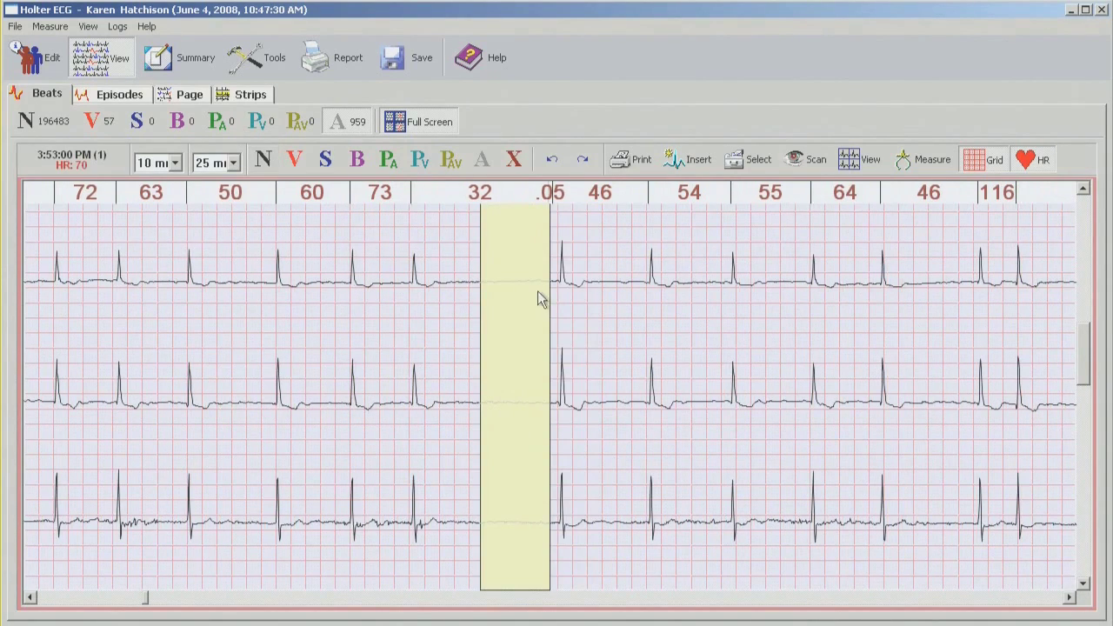
left_click(512, 164)
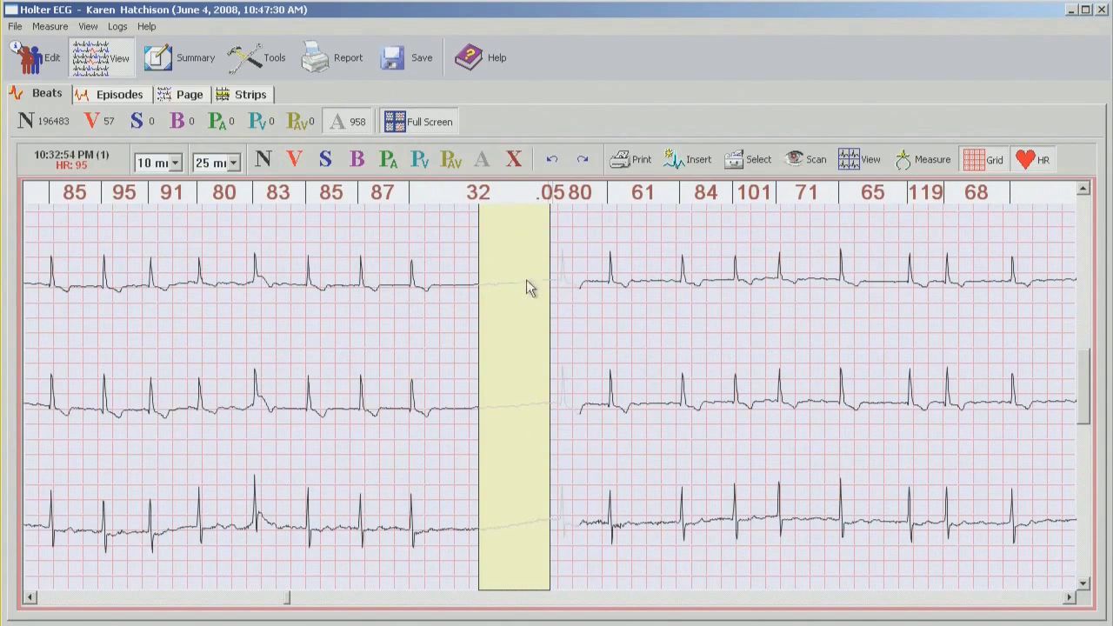
Around 10:32:54 PM, relabel the greyed beat as normal (N) and delete the artifact marking on the preceding pause.
left_click(562, 292)
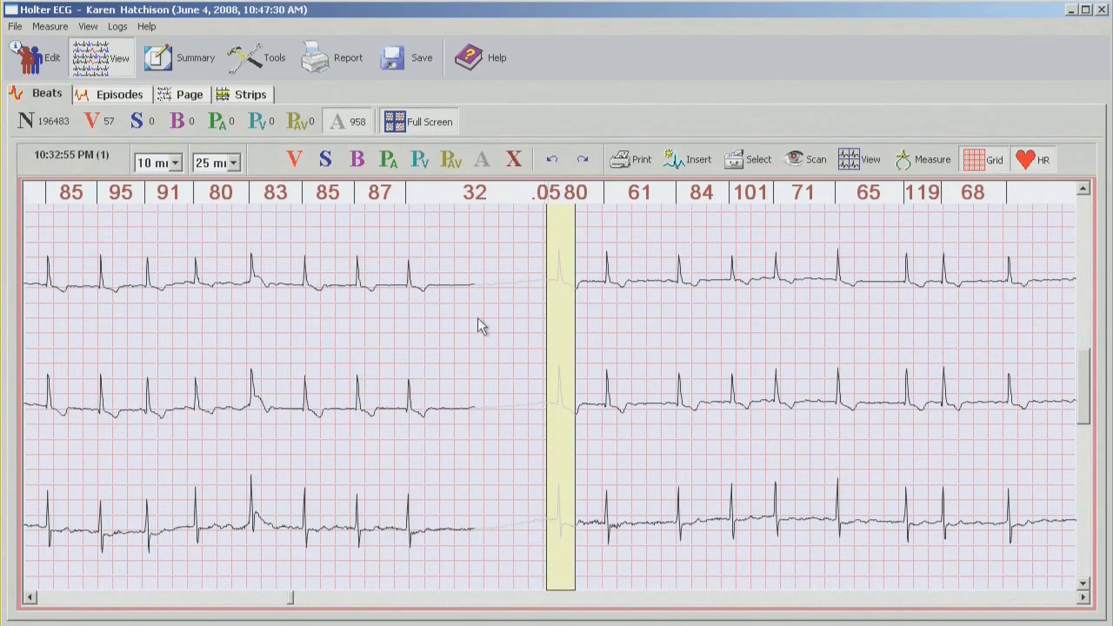
left_click(539, 323)
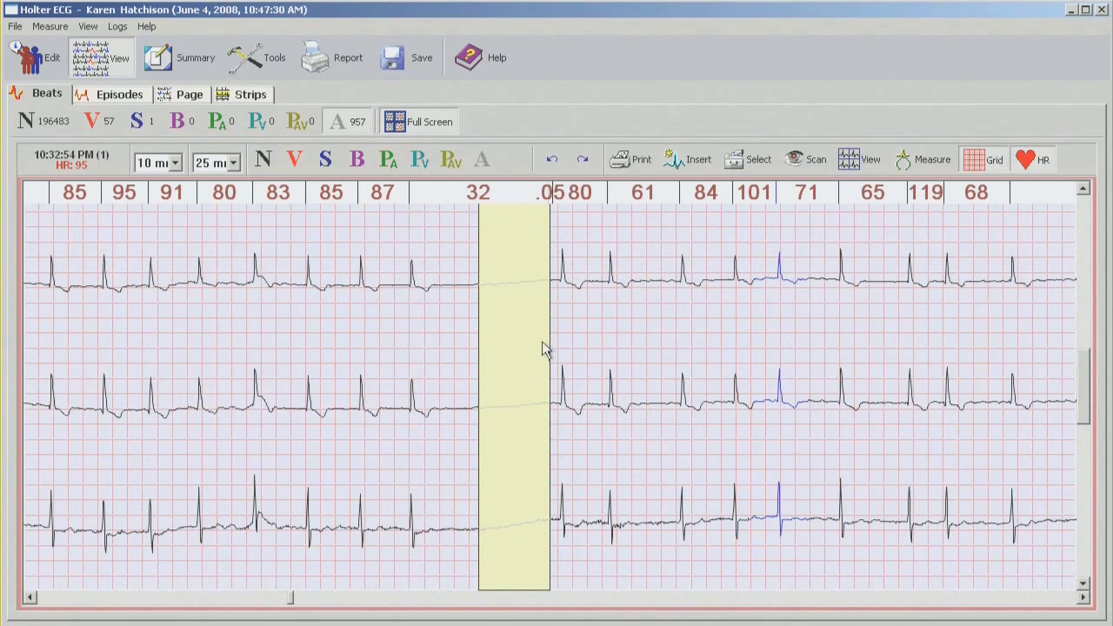
key("s")
Around 8:58:19 AM, relabel the artifact beat as normal (N), delete the artifact marking before it, and return to the template overview.
left_click(572, 295)
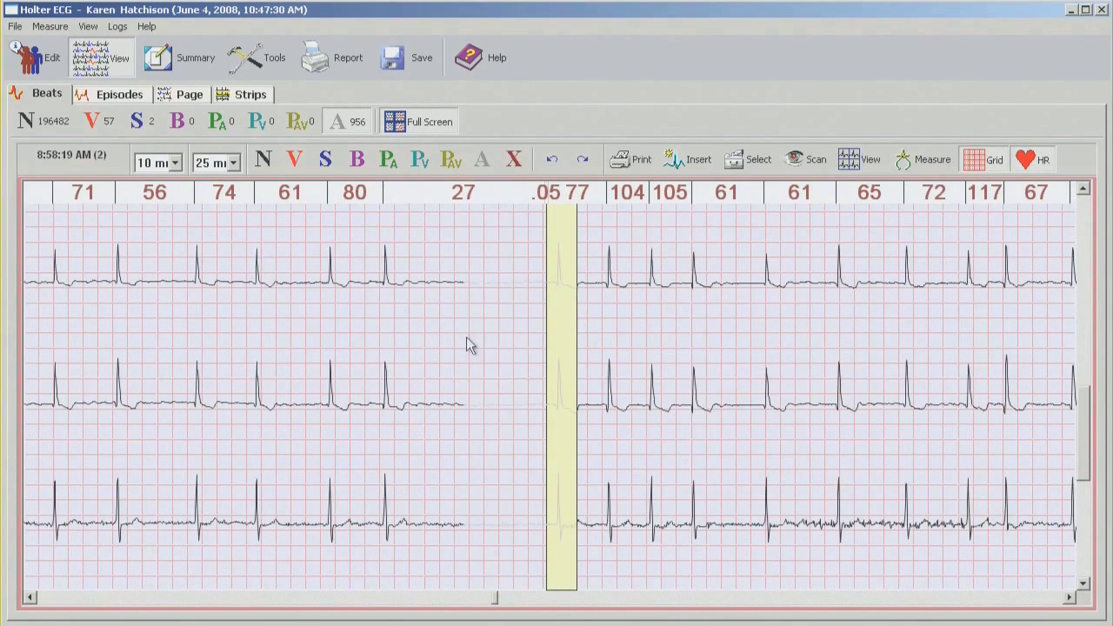
left_click(262, 161)
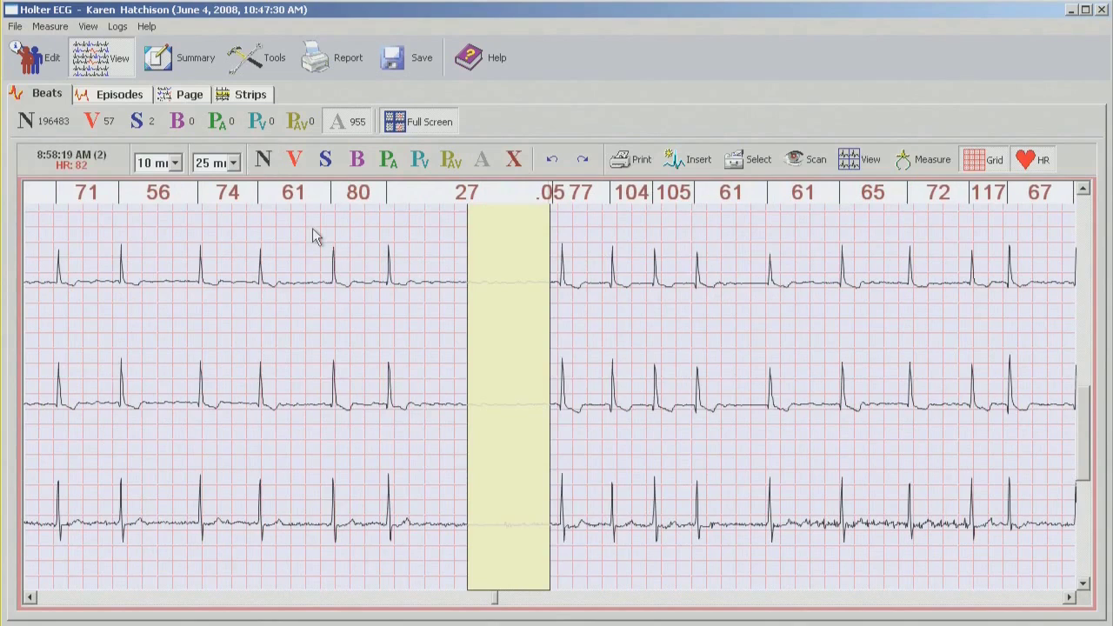
key("s")
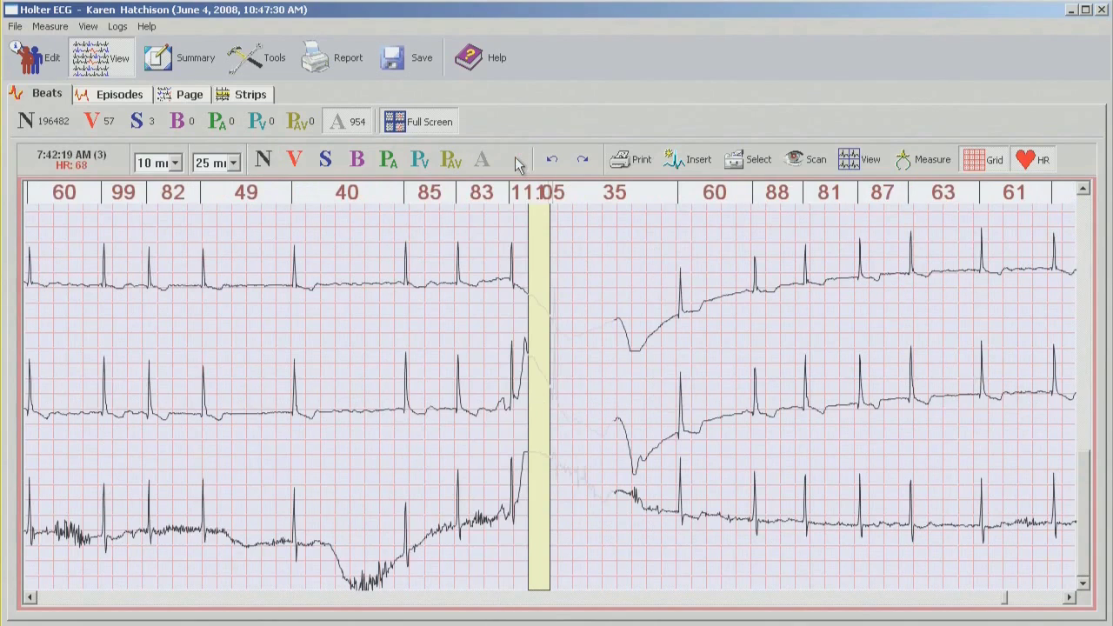
double_click(539, 322)
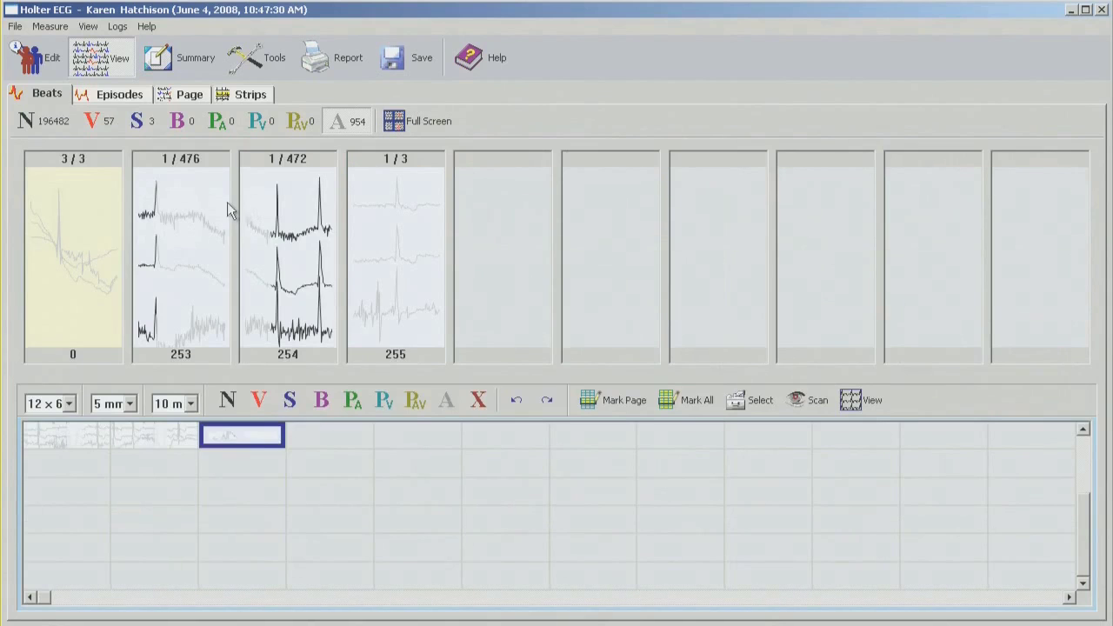
Open template 253's artifact beats, and around 11:11:33 AM relabel the greyed beat as normal (N) and delete the artifact marking before it.
left_click(176, 200)
left_click(61, 435)
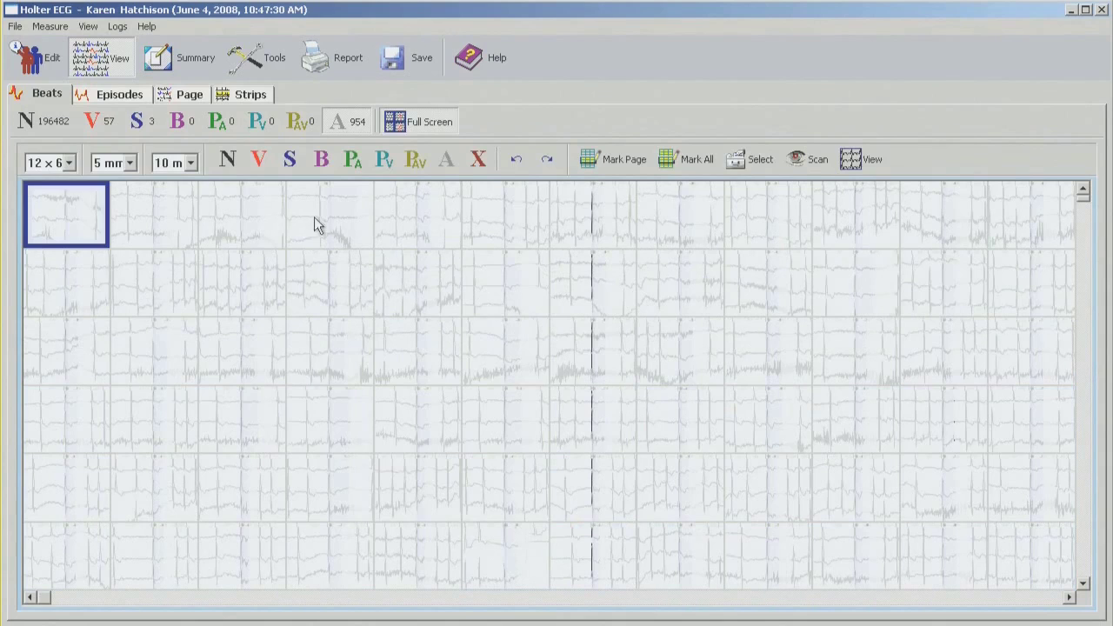
double_click(314, 215)
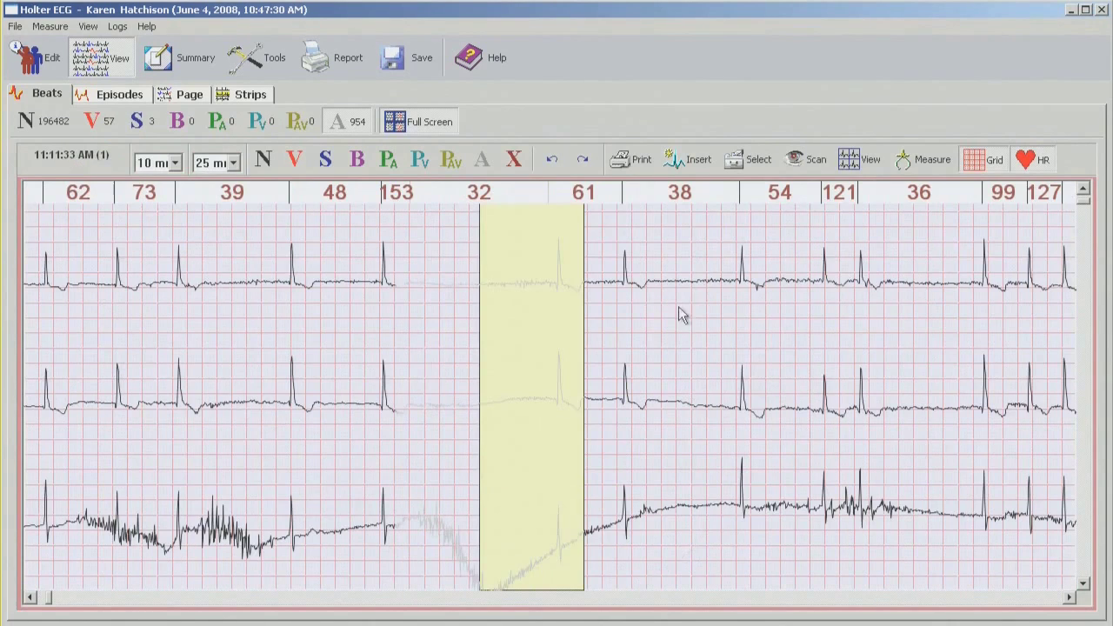
left_click(263, 159)
left_click(514, 159)
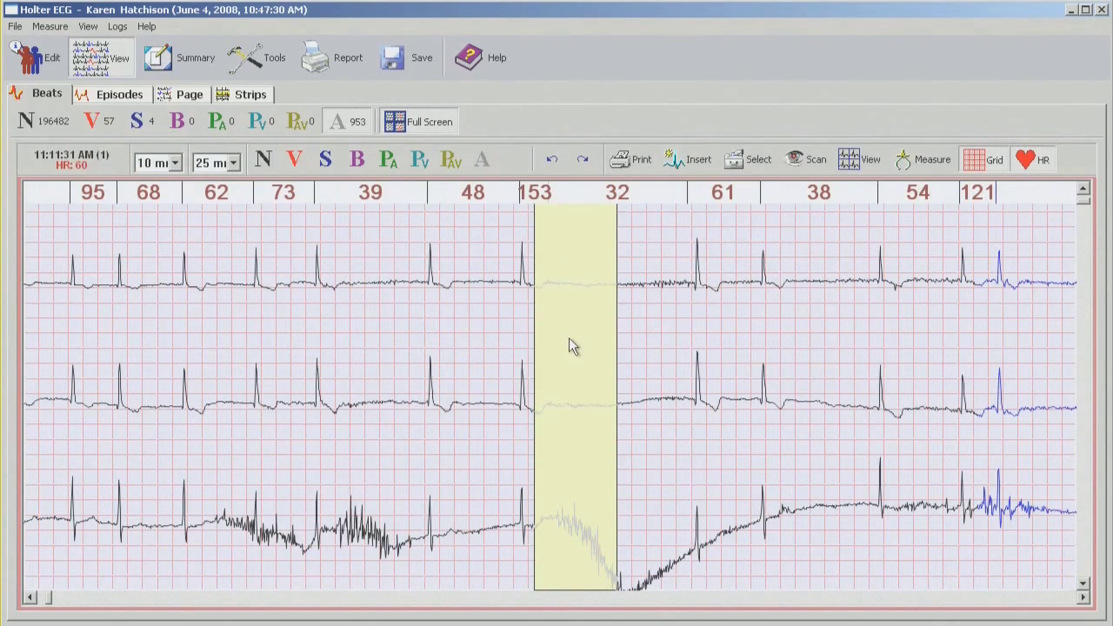
double_click(558, 277)
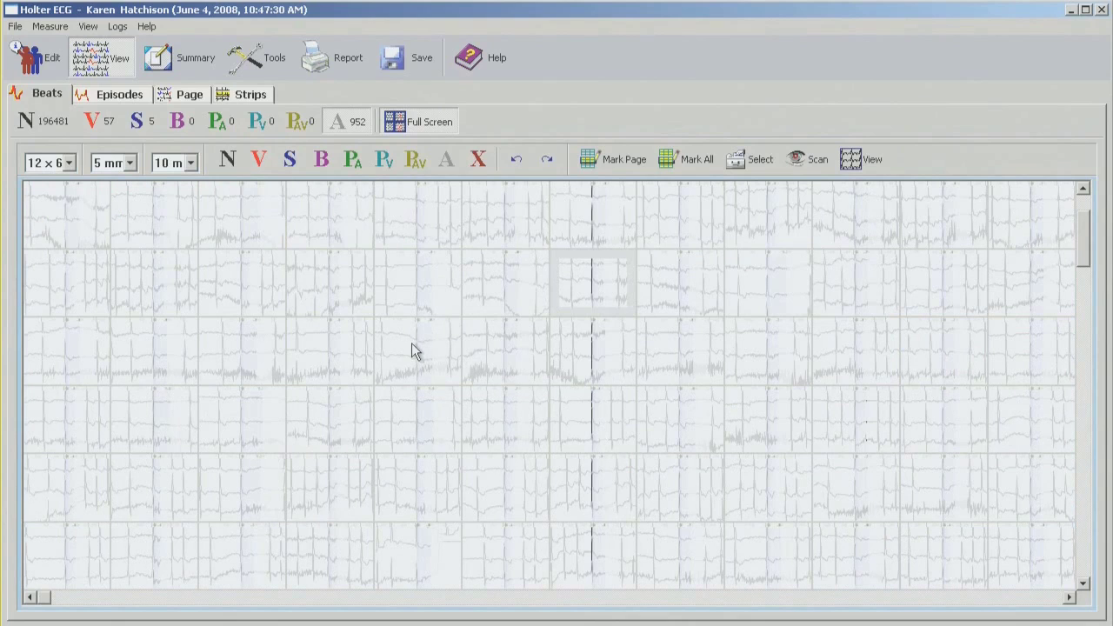
Set the grid's sweep speed to 5 mm/s and inspect the 12:17:20 PM artifact in the full ECG strip.
left_click(190, 163)
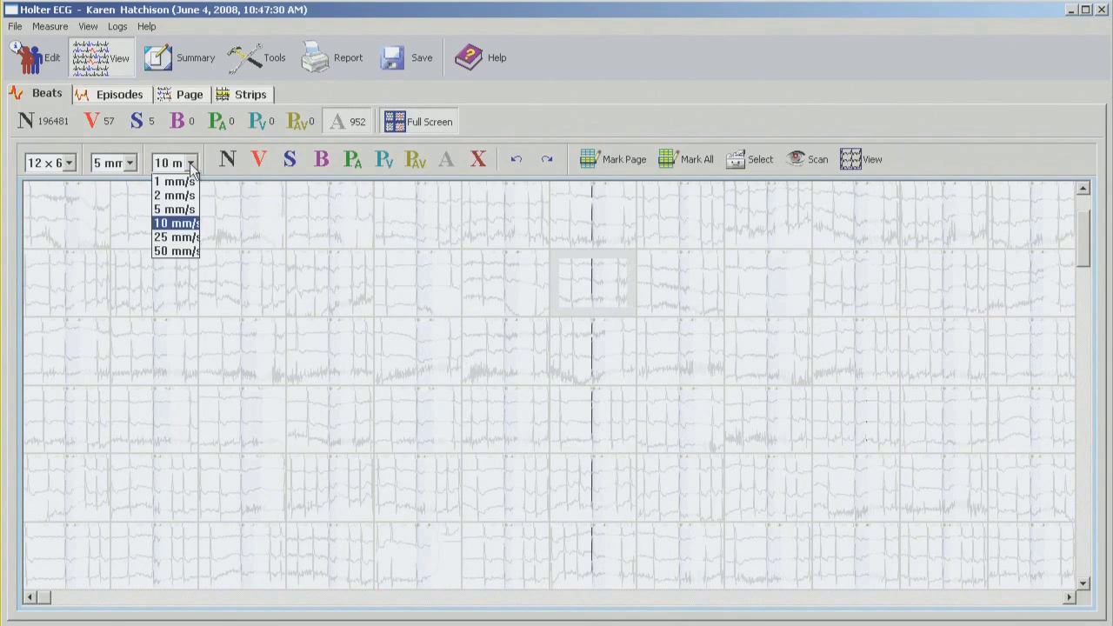
left_click(176, 209)
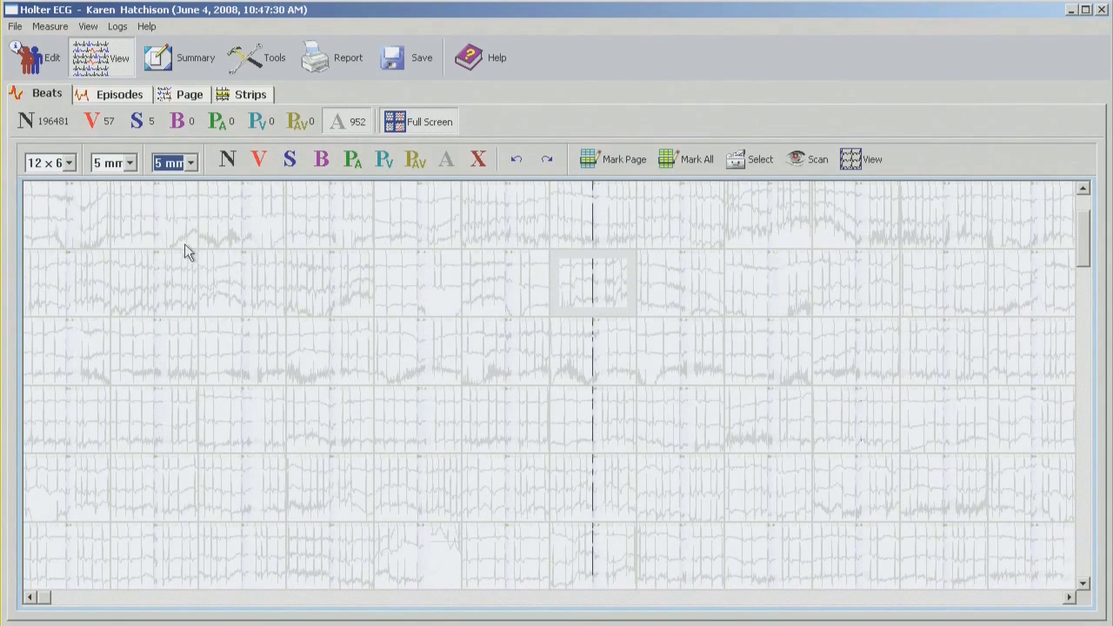
double_click(445, 282)
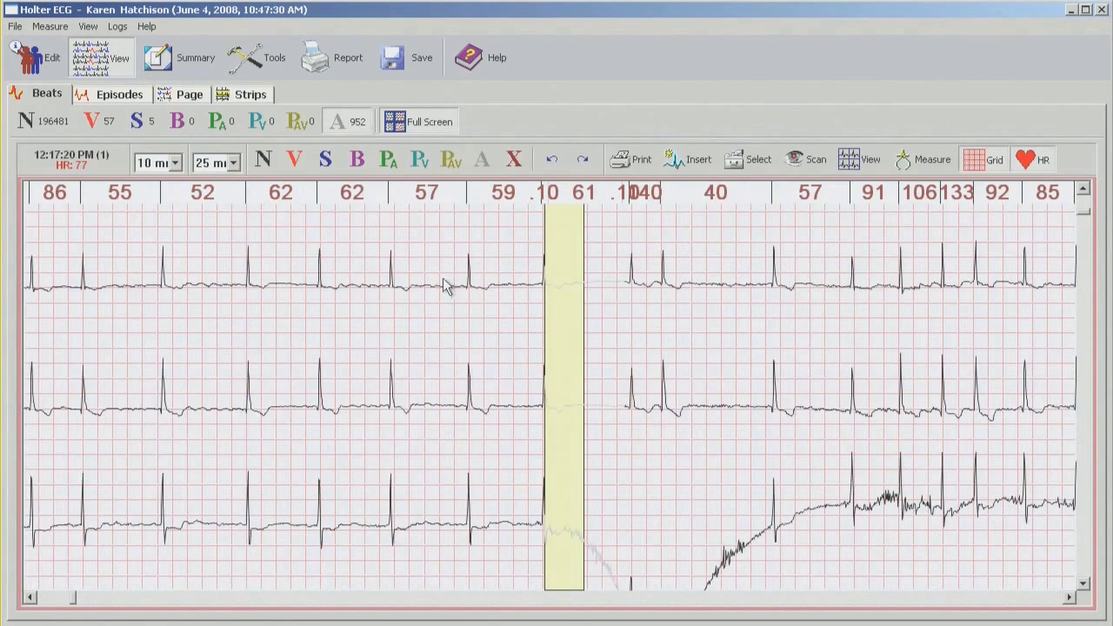
double_click(572, 296)
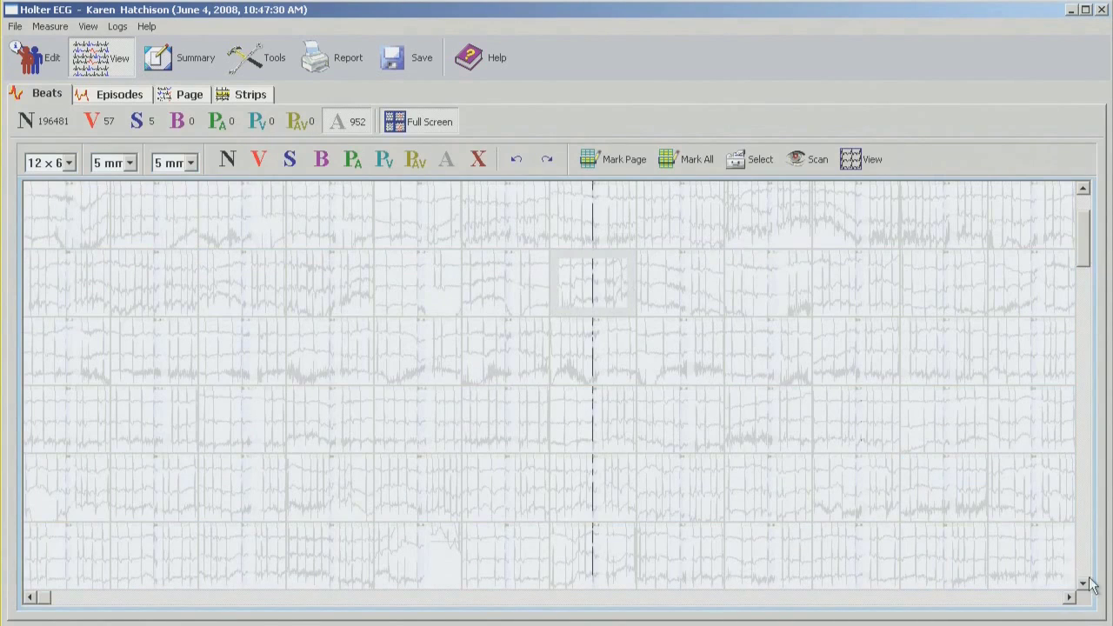
Page through template 253's remaining artifact beats in the full-screen grid to the end, checking for missed beats.
left_click(1087, 580)
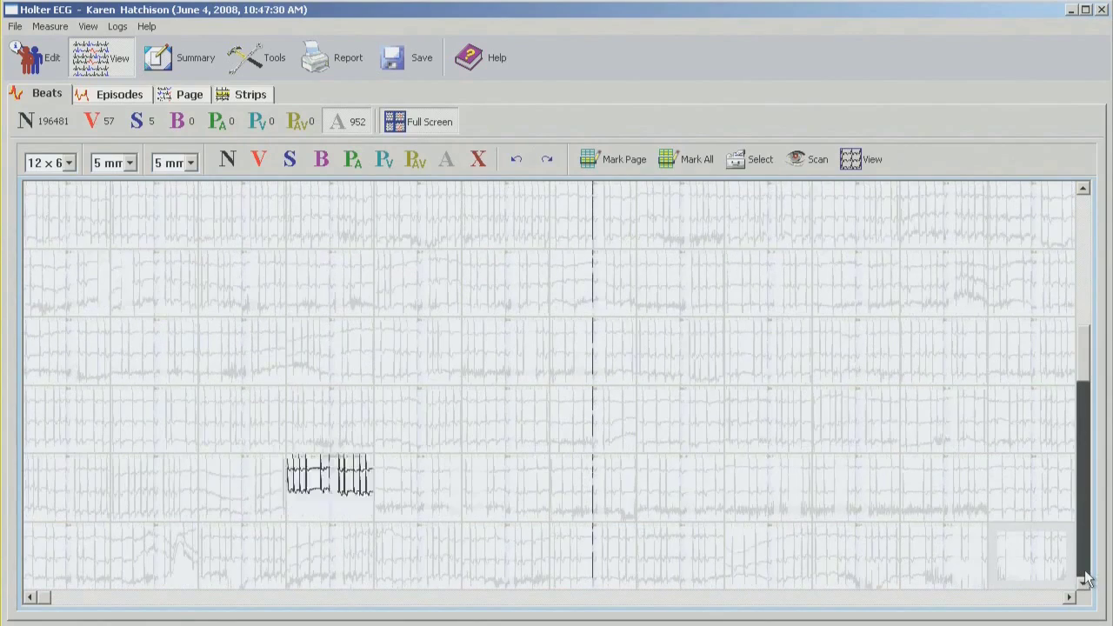
left_click(1087, 580)
left_click(1087, 580)
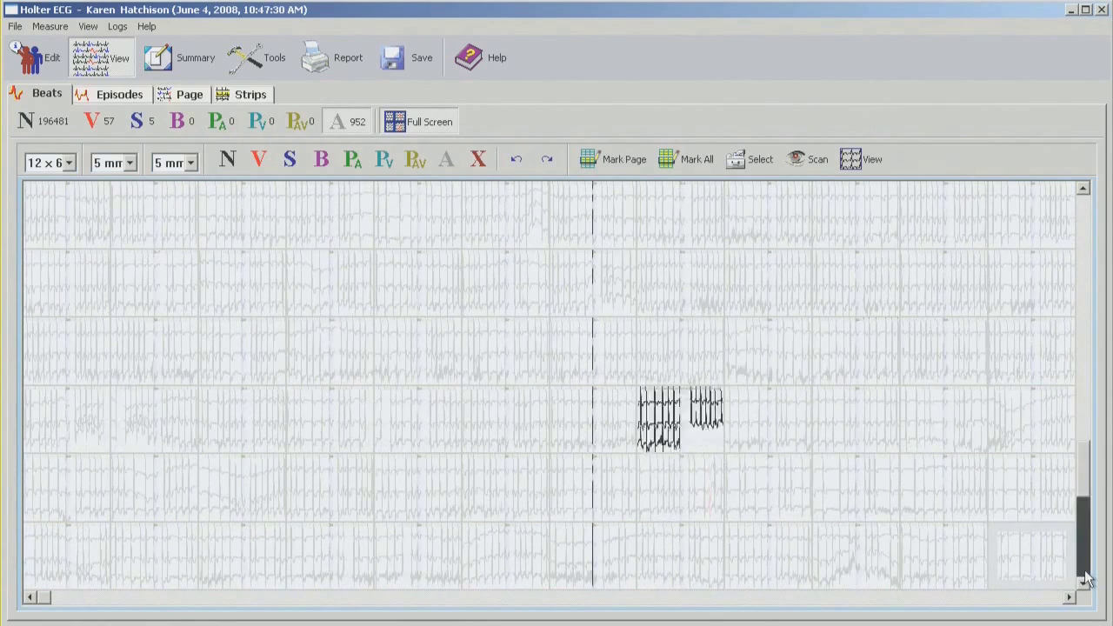
left_click(1087, 581)
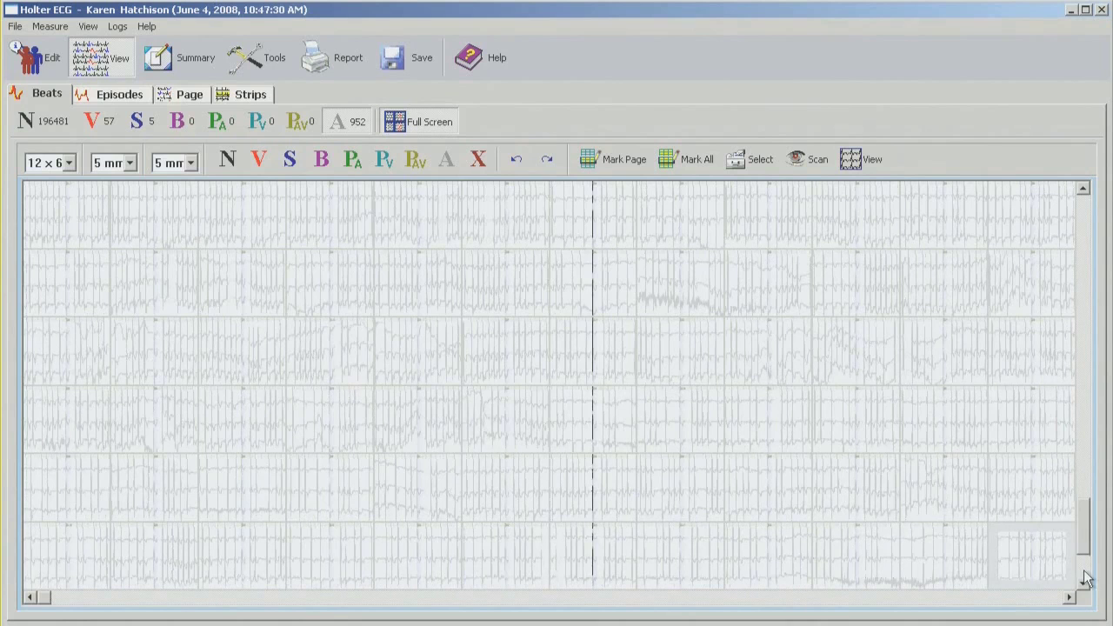
left_click(1085, 579)
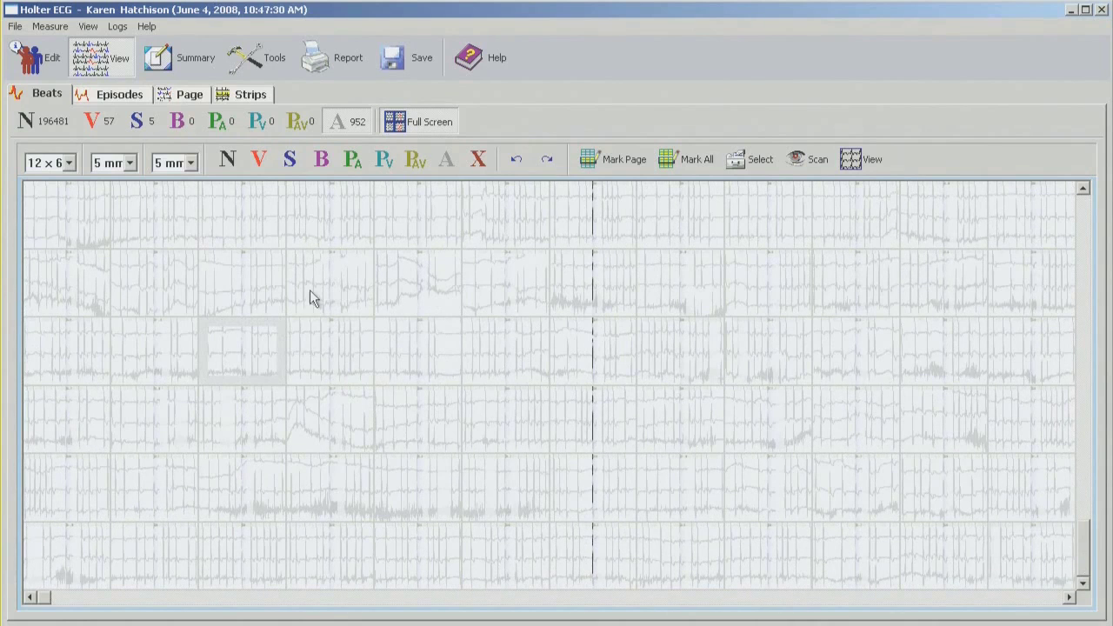
Open template 254's artifact beats in the full-screen grid, and relabel the greyed beat at 1:14:54 PM as normal (N).
left_click(225, 273)
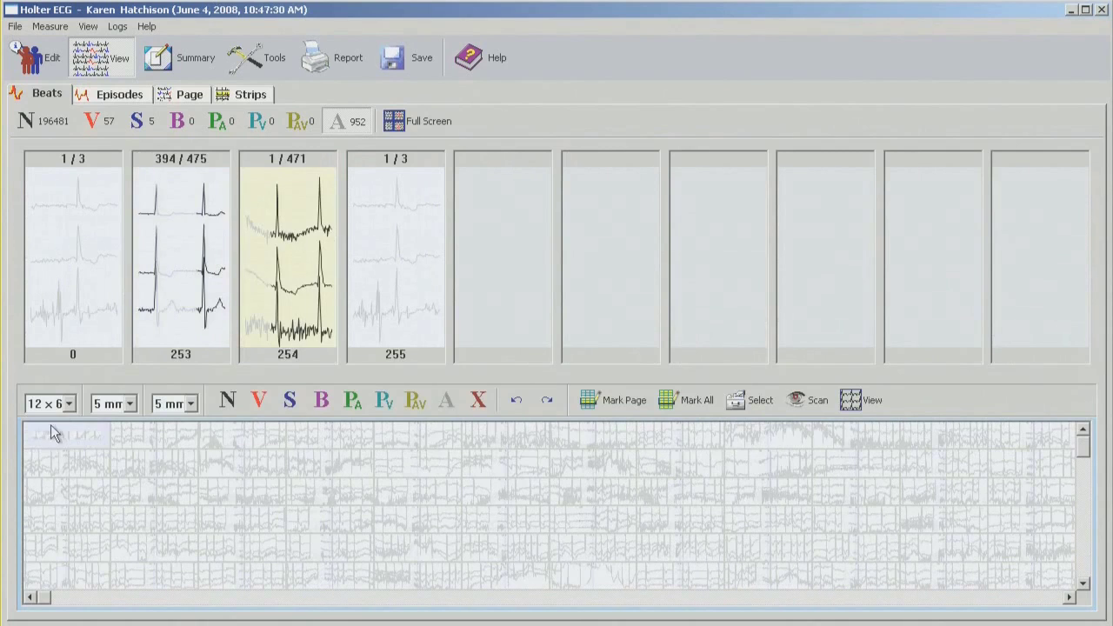
double_click(51, 424)
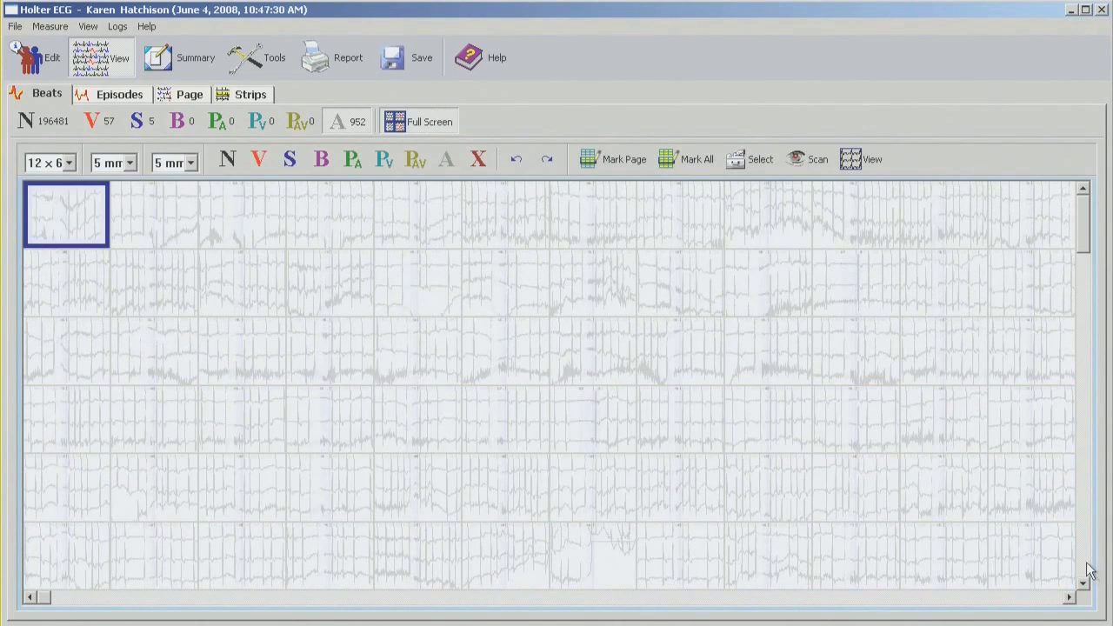
scroll(1090, 571, "down", 3)
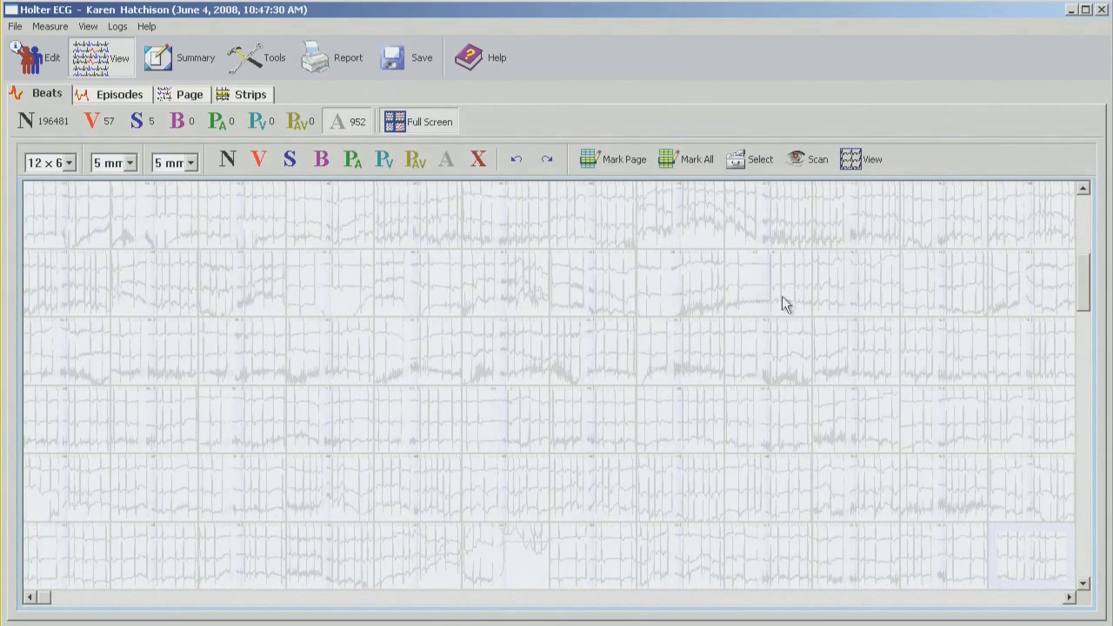
double_click(759, 281)
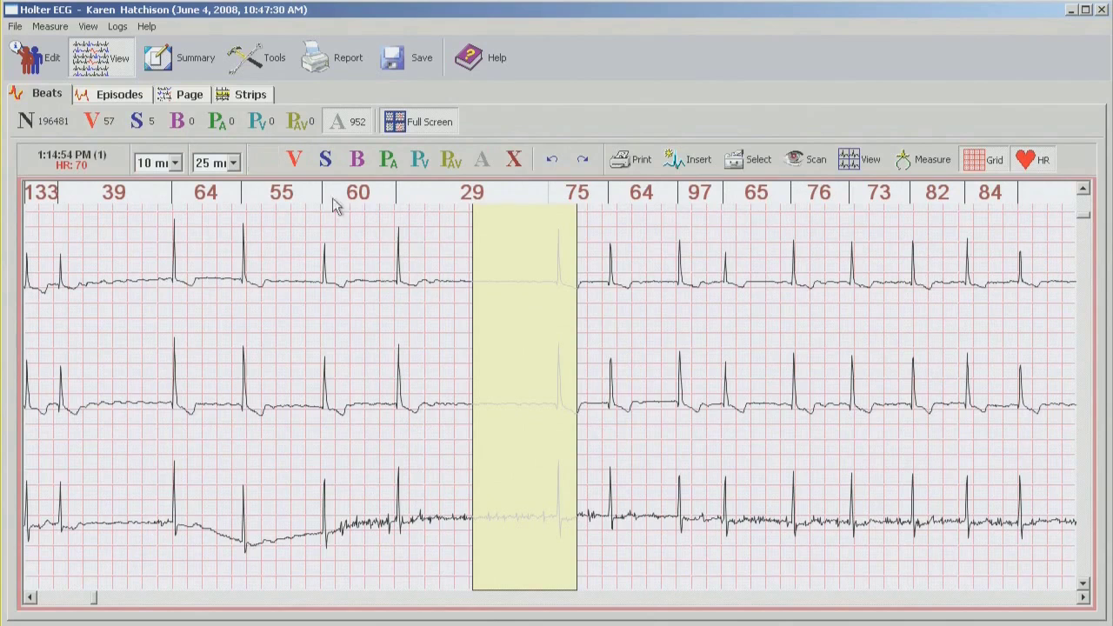
key("s")
double_click(538, 282)
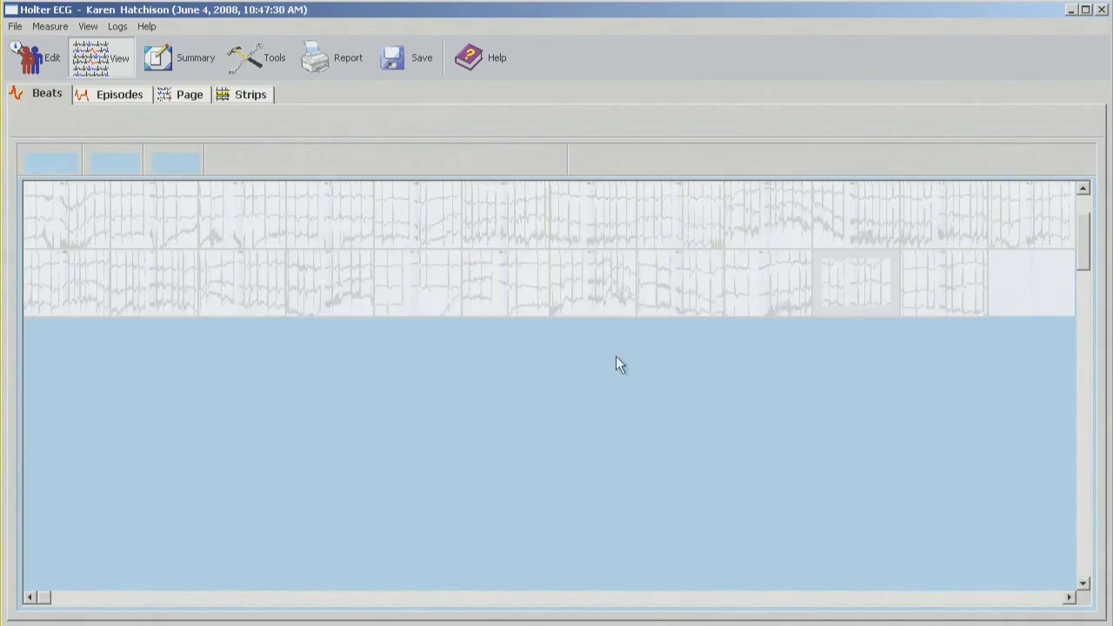
Page through template 254's artifact beats to the last page, checking their shape, and return to the template overview.
left_click(1092, 576)
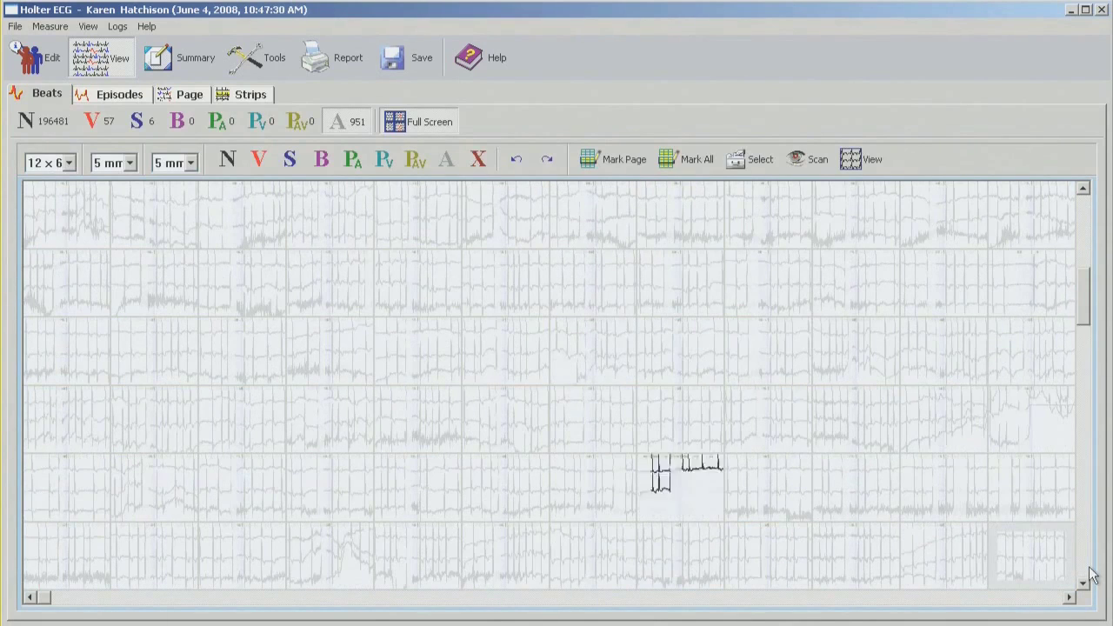
left_click(1093, 575)
left_click(1092, 576)
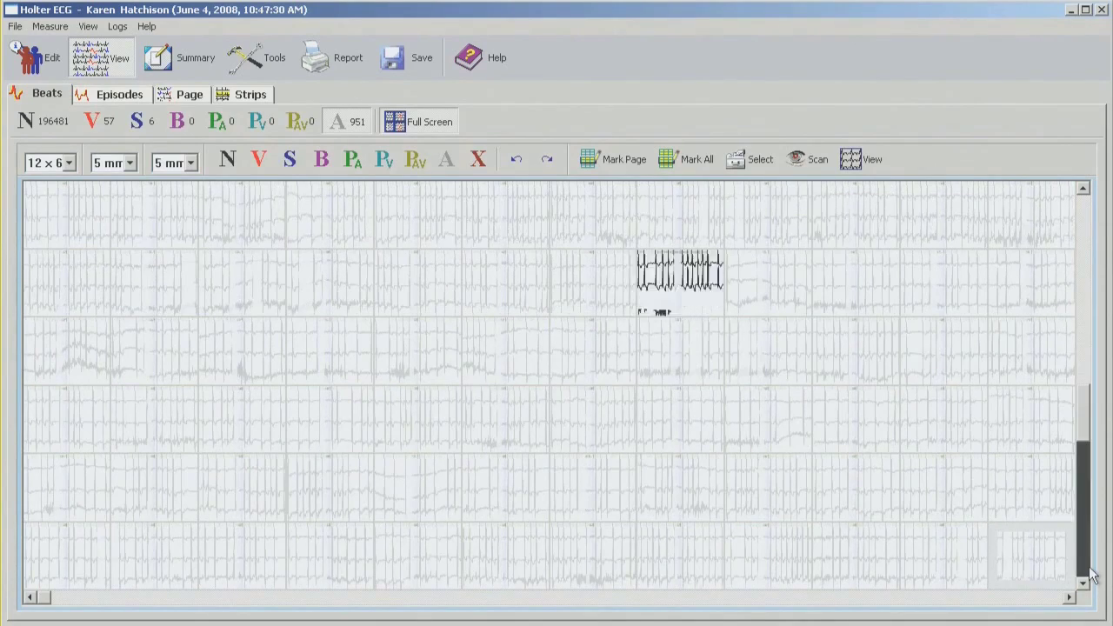
left_click(1093, 575)
left_click(1093, 575)
left_click(1093, 576)
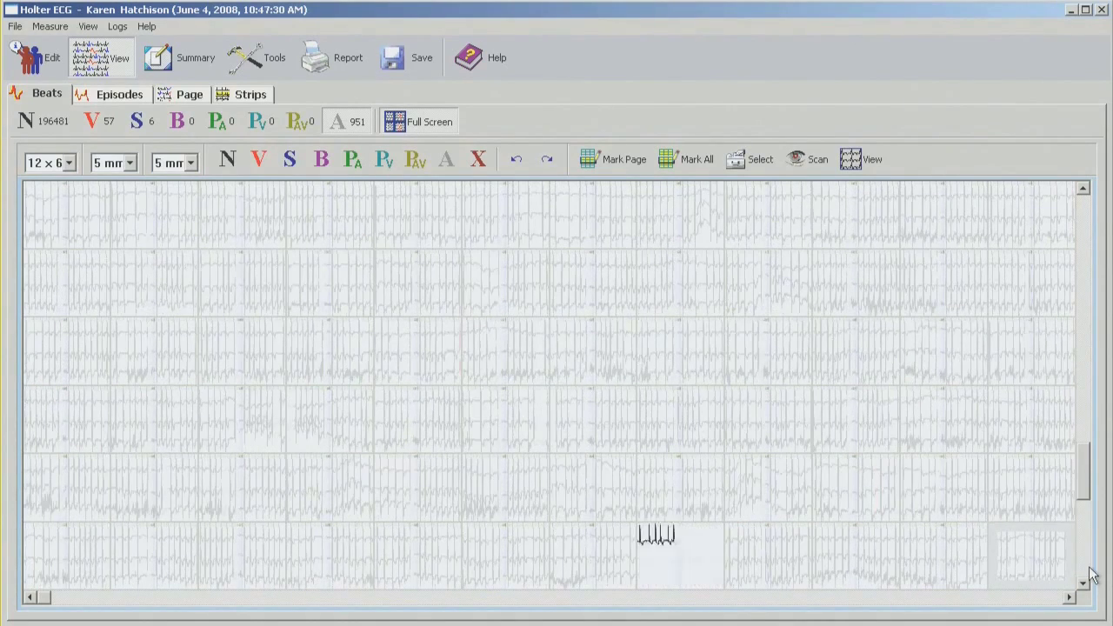
left_click(1089, 578)
left_click(1089, 578)
left_click(1087, 581)
left_click(1087, 581)
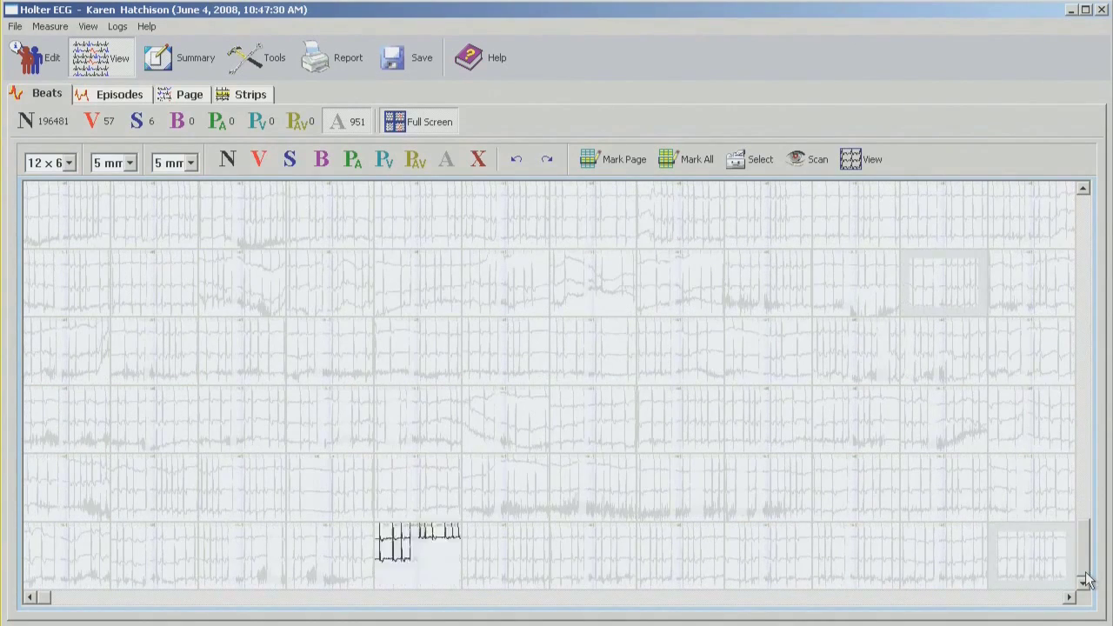
left_click(1086, 581)
double_click(496, 399)
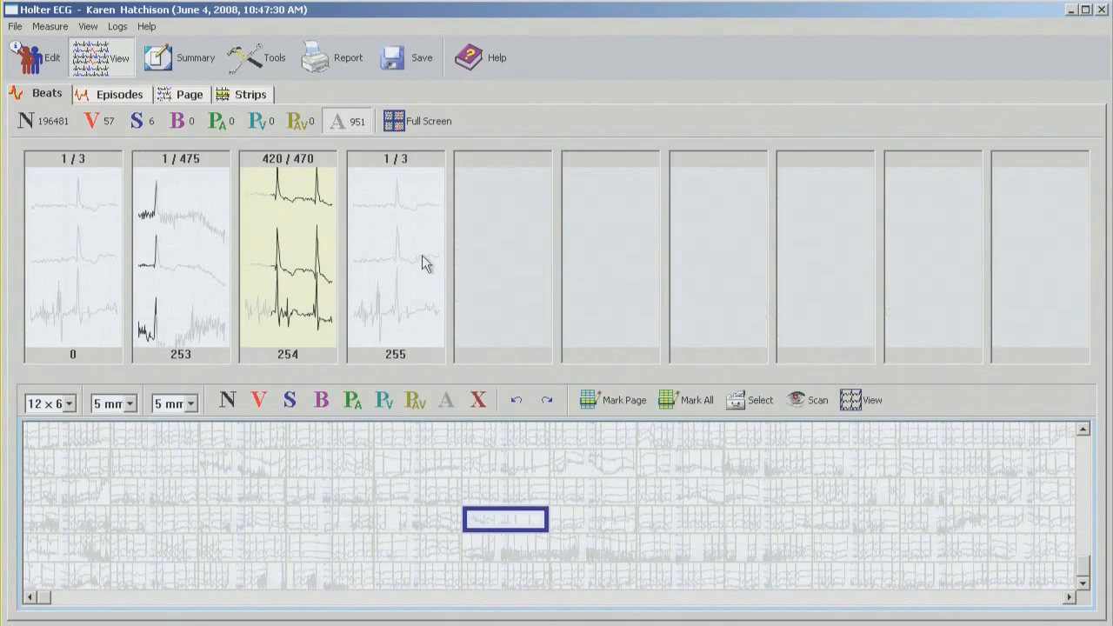
Inspect template 255's artifact beats in the full-screen grid, and return to the template overview.
left_click(392, 243)
double_click(48, 445)
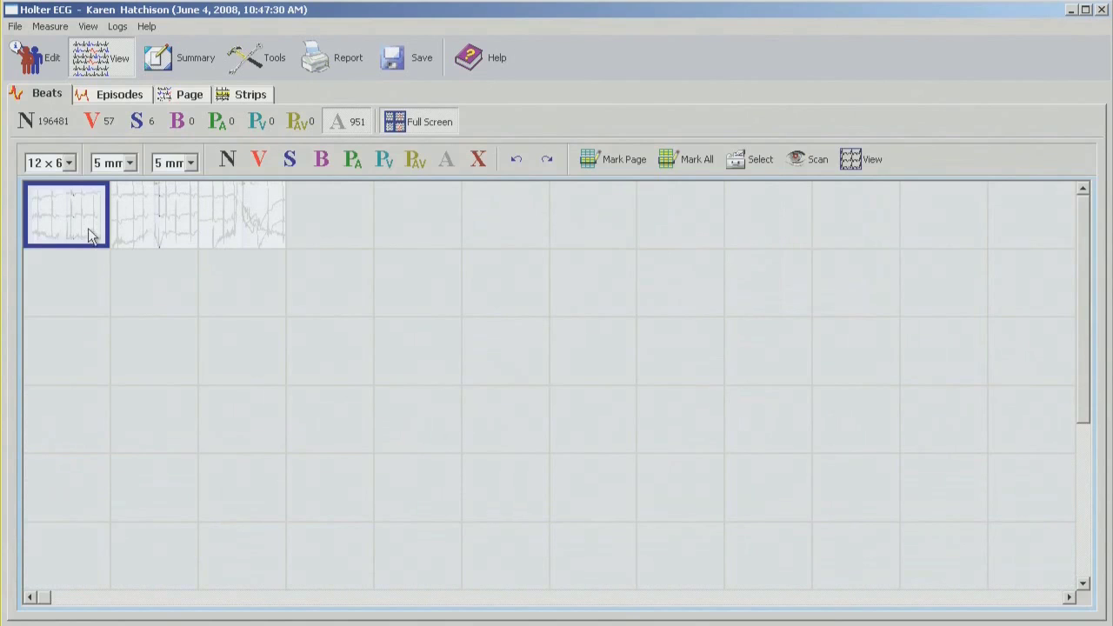
double_click(130, 276)
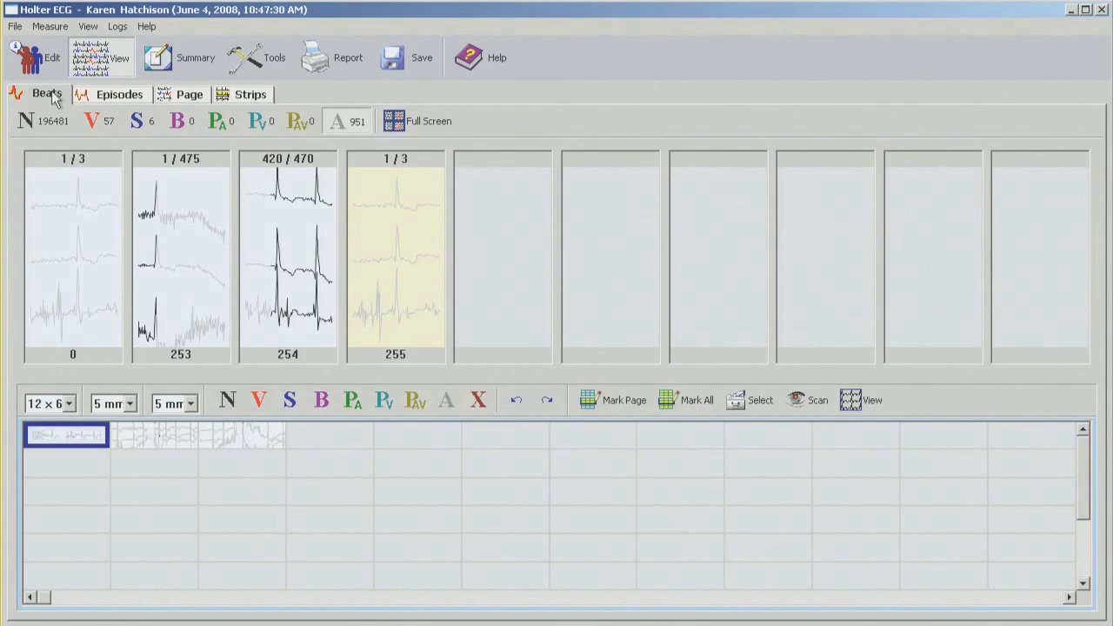
Relabel the beats of both supraventricular (S) templates, 0 and 1, as normal (N).
left_click(106, 96)
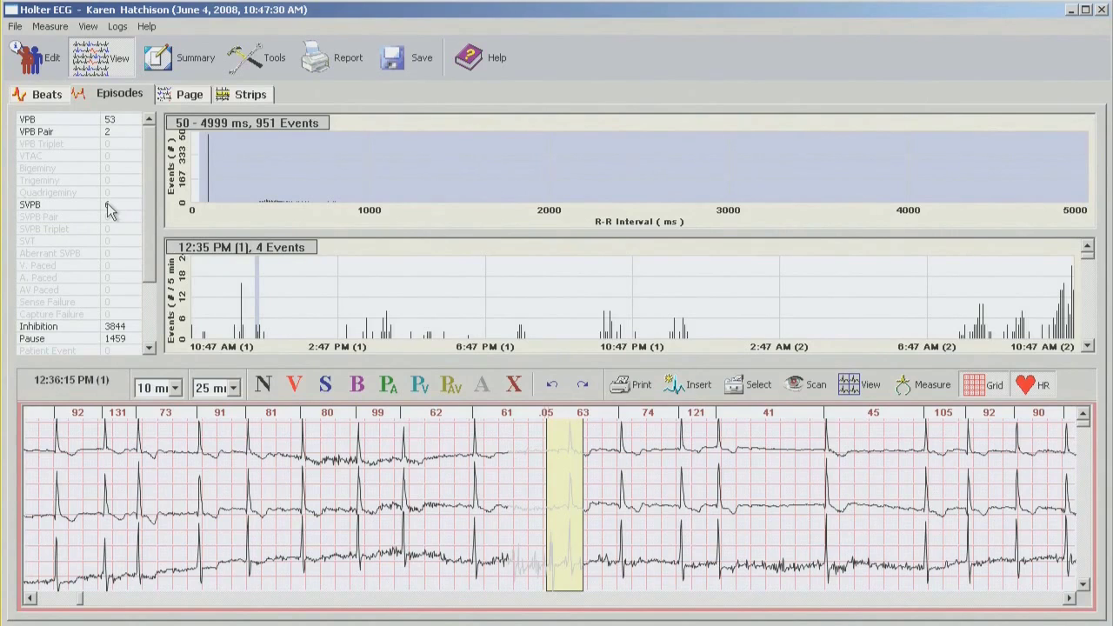
left_click(42, 95)
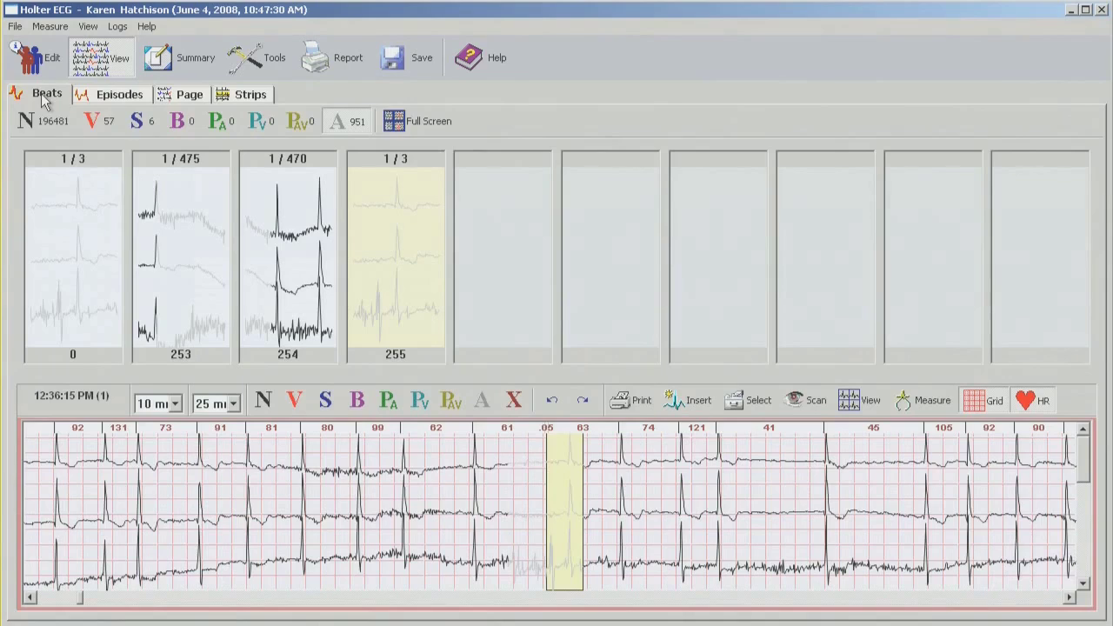
left_click(149, 122)
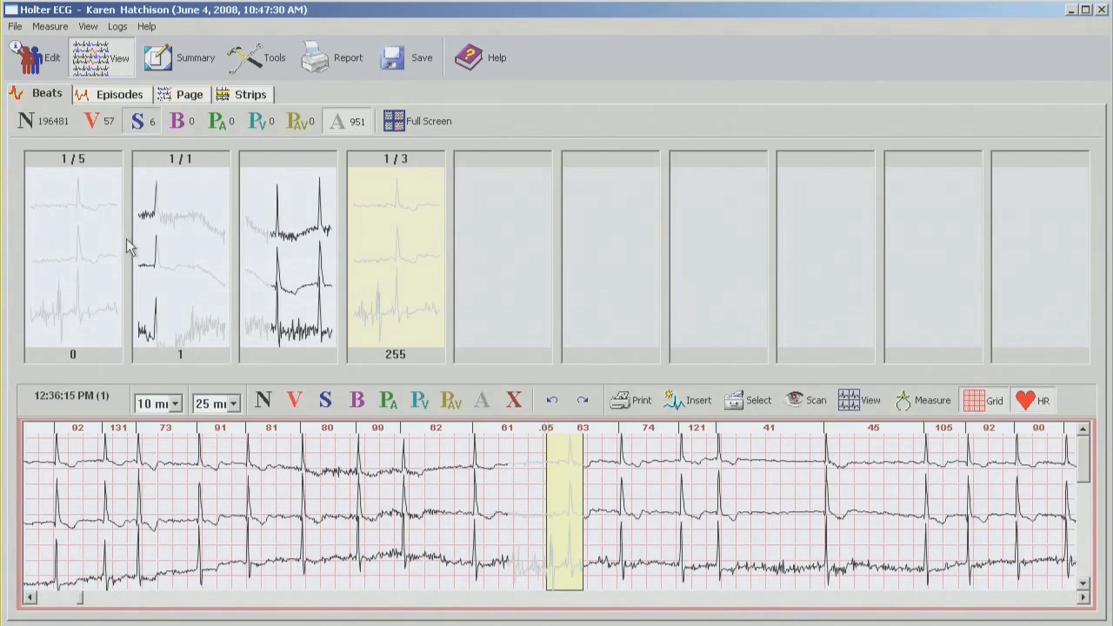
right_click(74, 196)
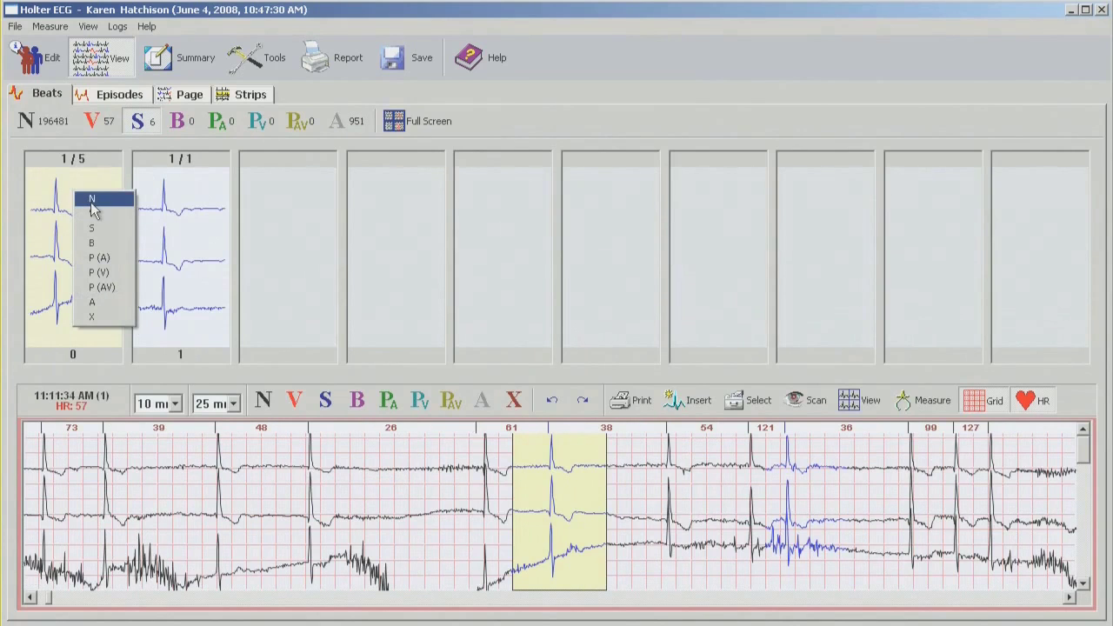
left_click(92, 200)
right_click(75, 200)
left_click(93, 205)
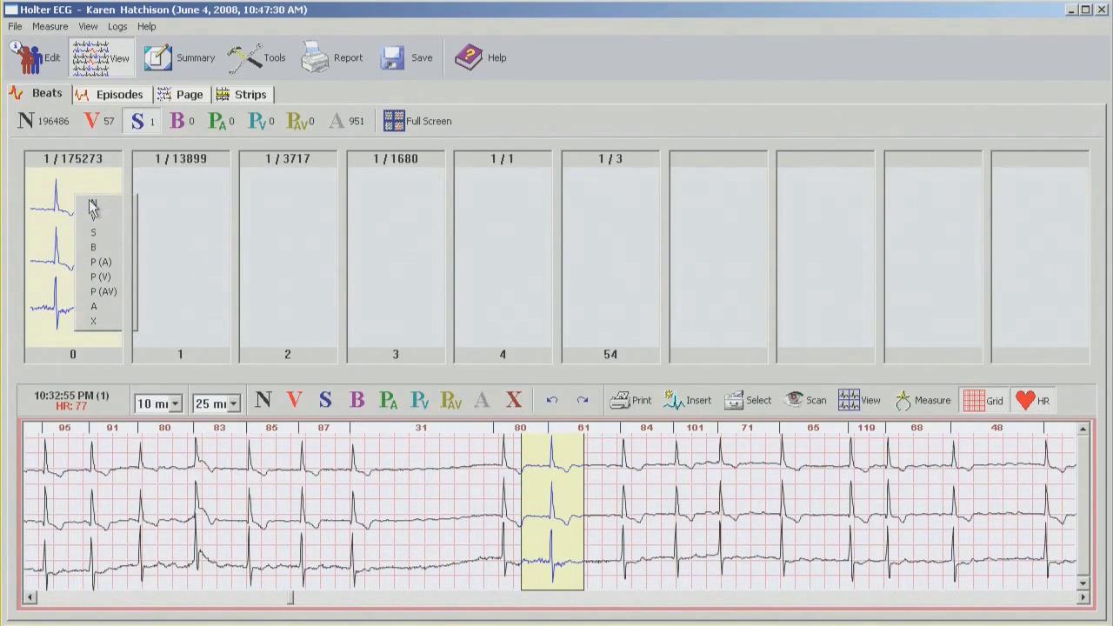
Open the VPB episodes in the full-screen grid, and relabel the misclassified ventricular beat at 3:06:01 PM as artifact (A).
left_click(114, 96)
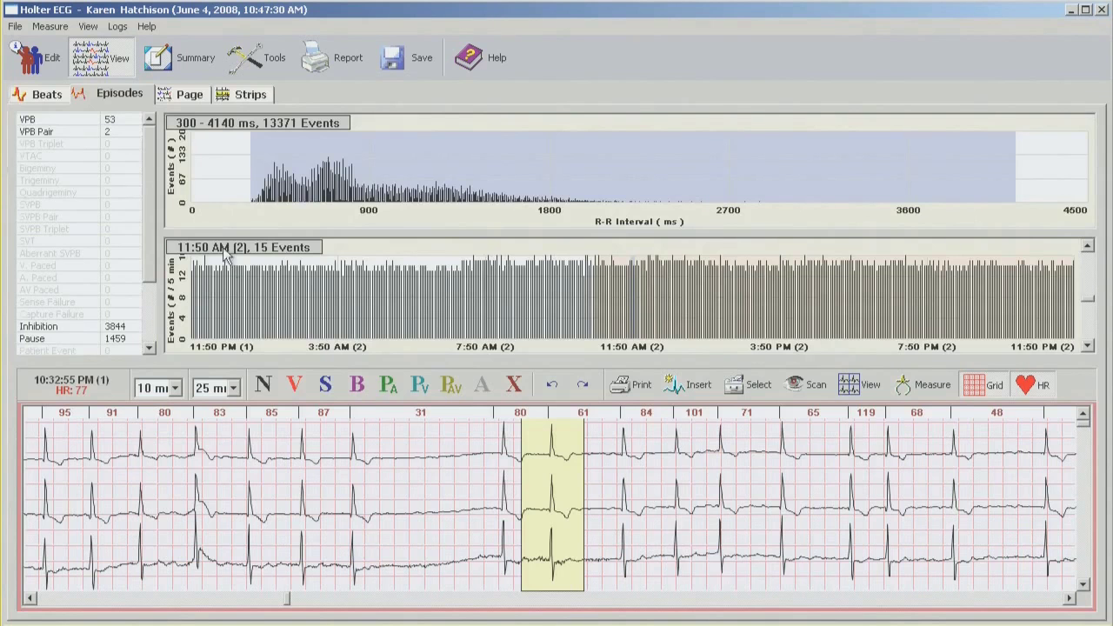
left_click(117, 122)
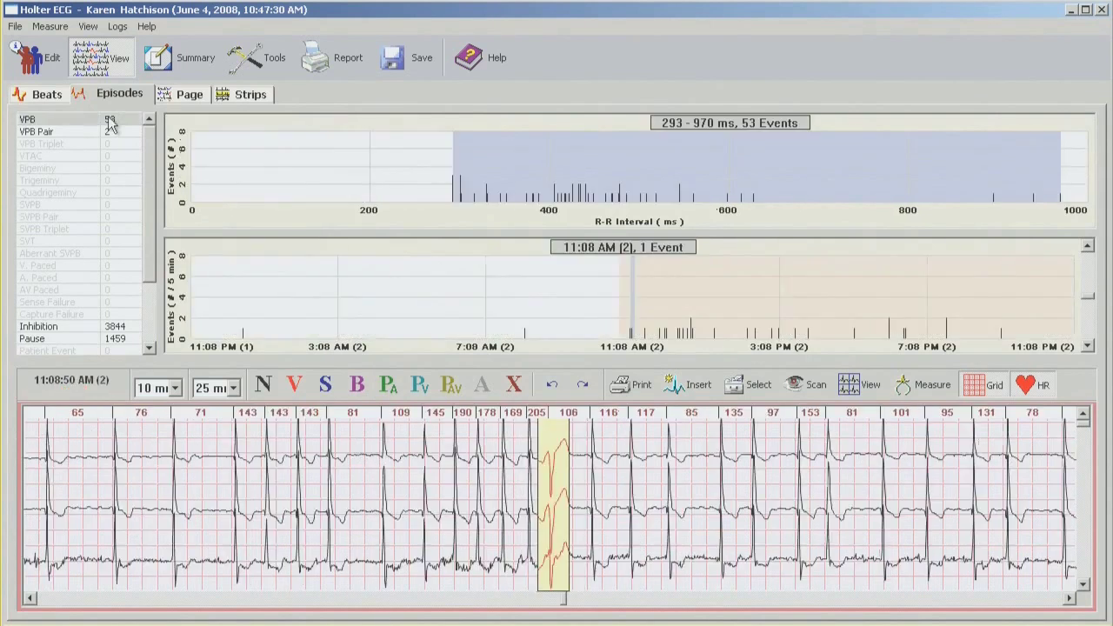
left_click(860, 391)
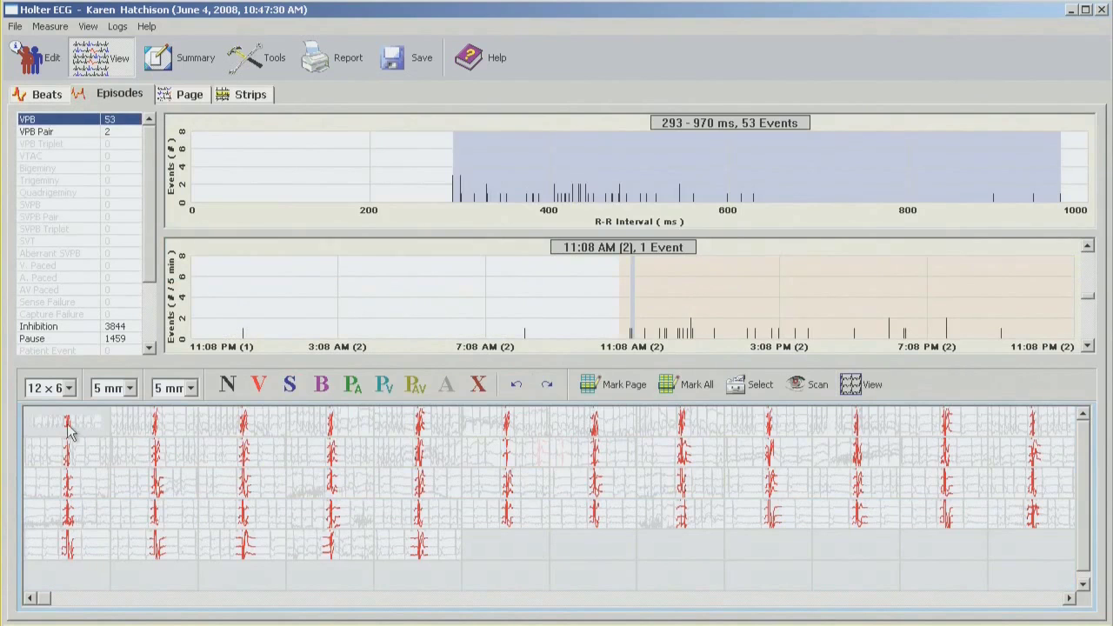
double_click(69, 427)
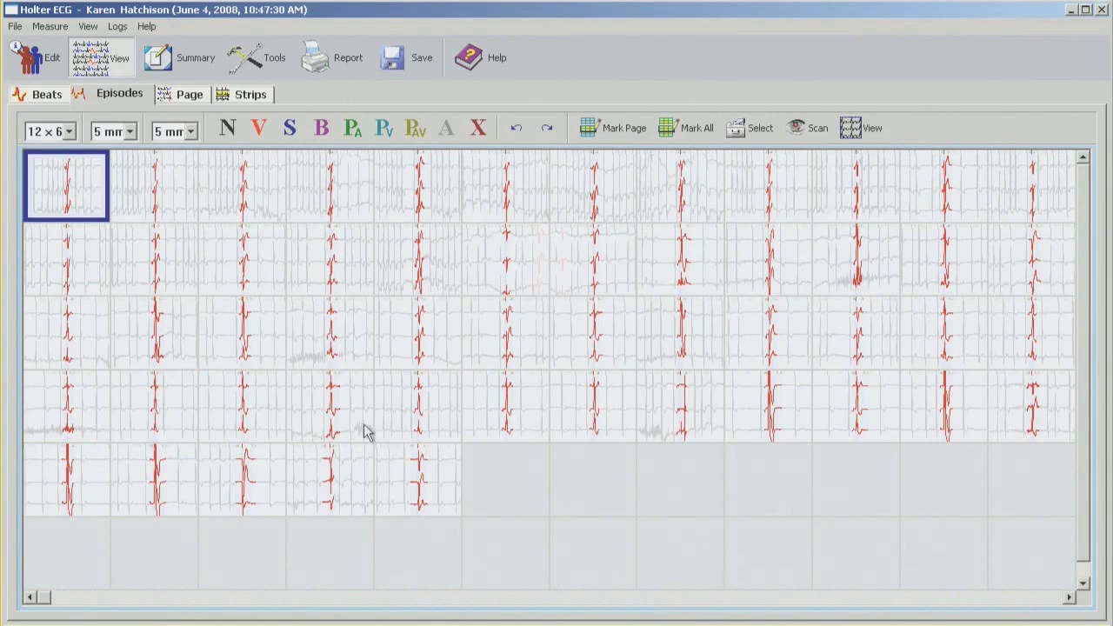
double_click(687, 407)
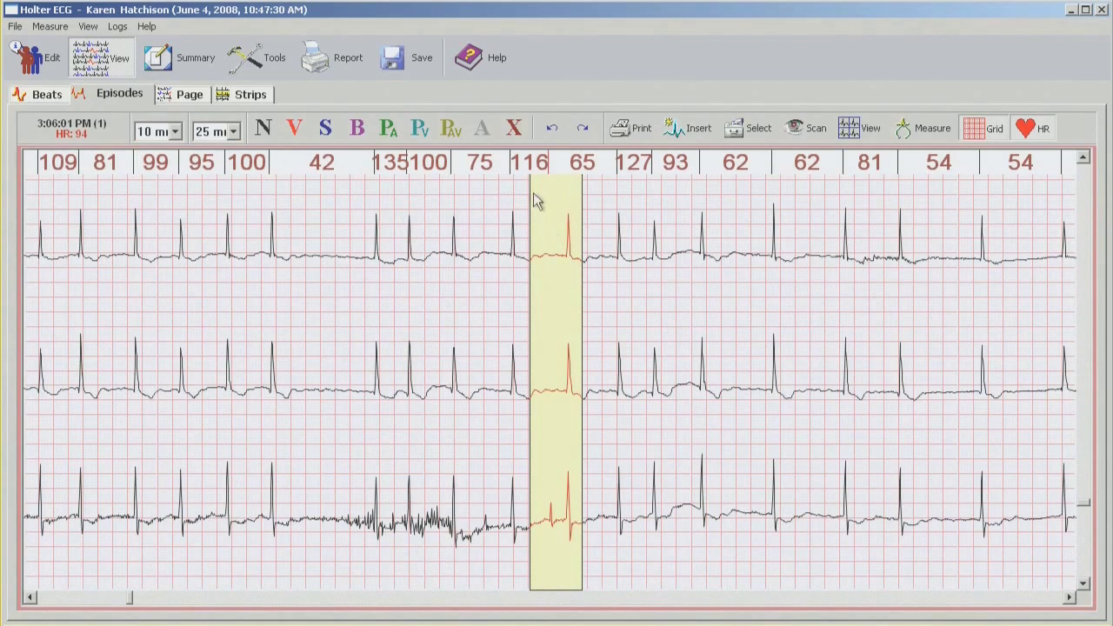
left_click(482, 128)
double_click(540, 243)
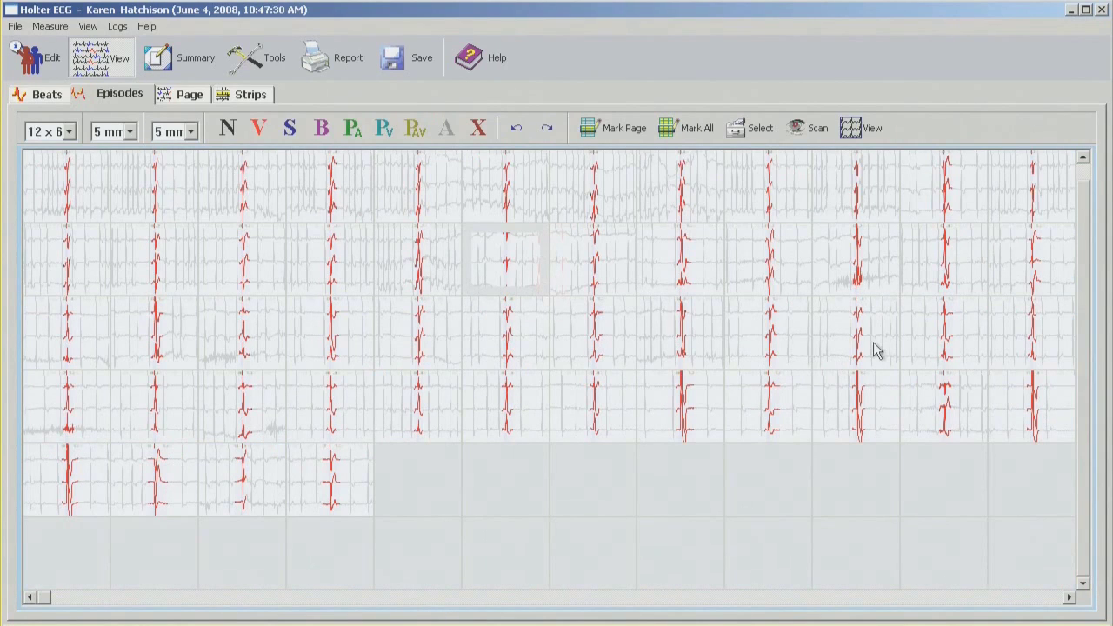
Return to the episode overview and inspect both VPB Pair episodes in the ECG strip.
left_click(344, 401)
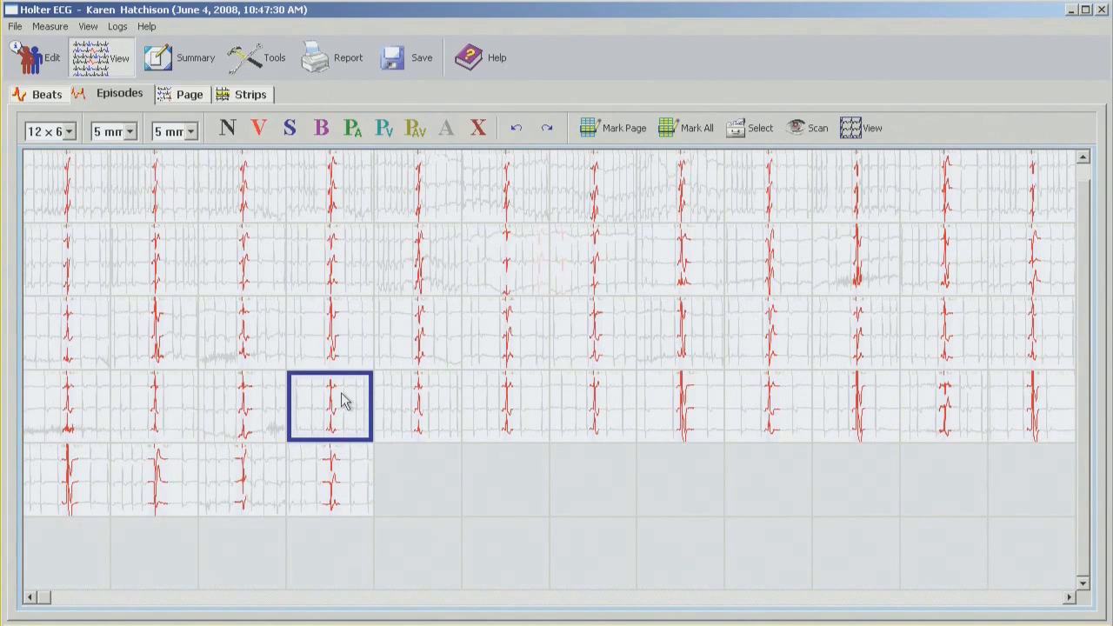
double_click(344, 401)
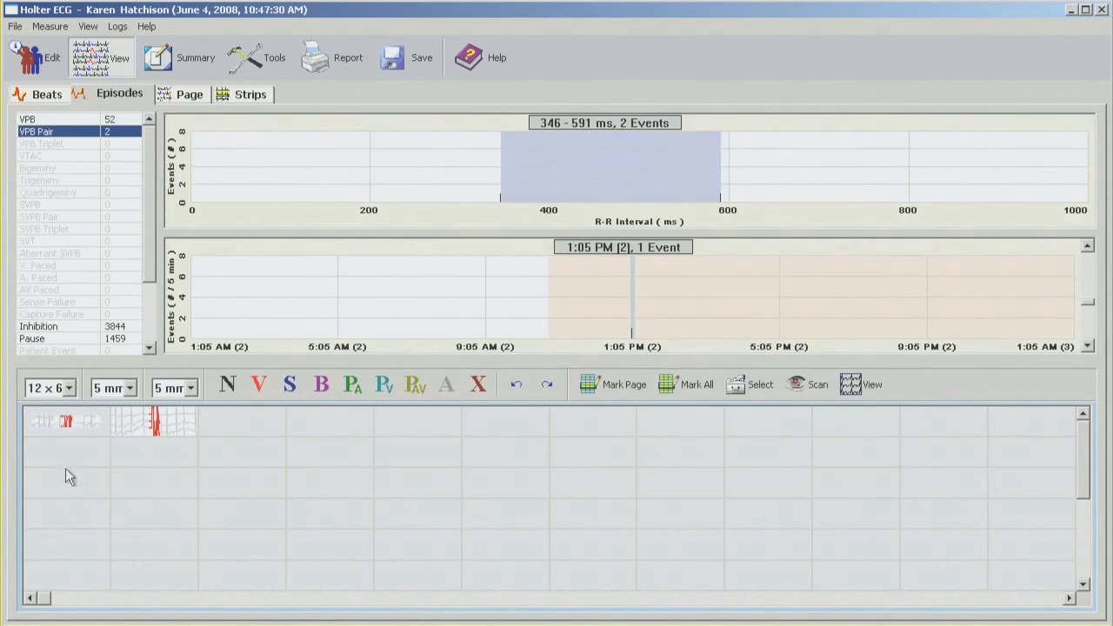
double_click(64, 422)
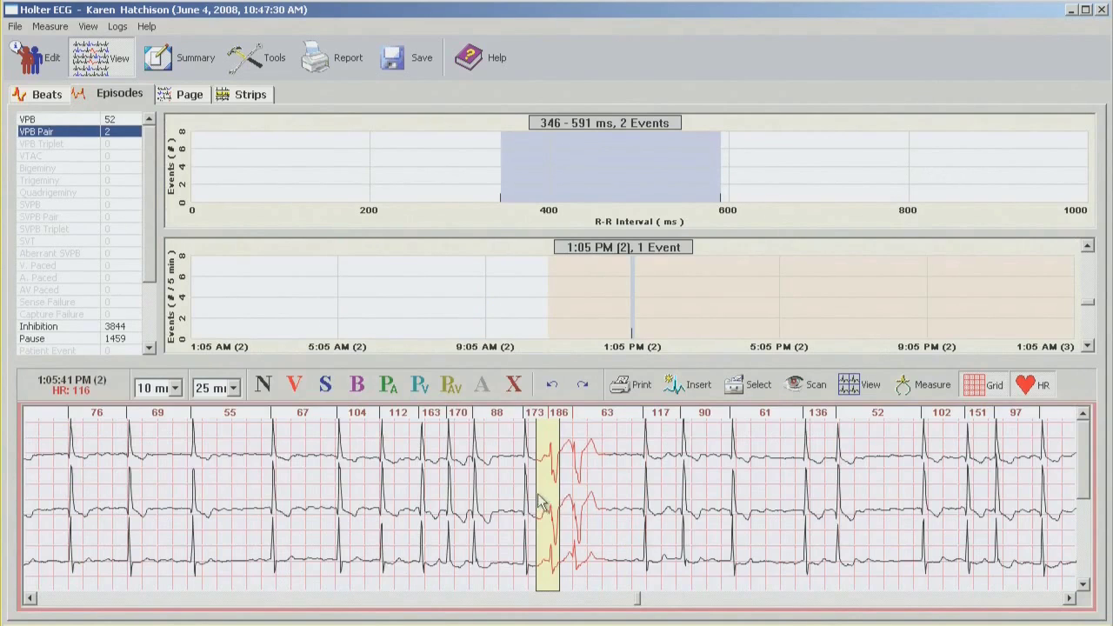
left_click(1084, 571)
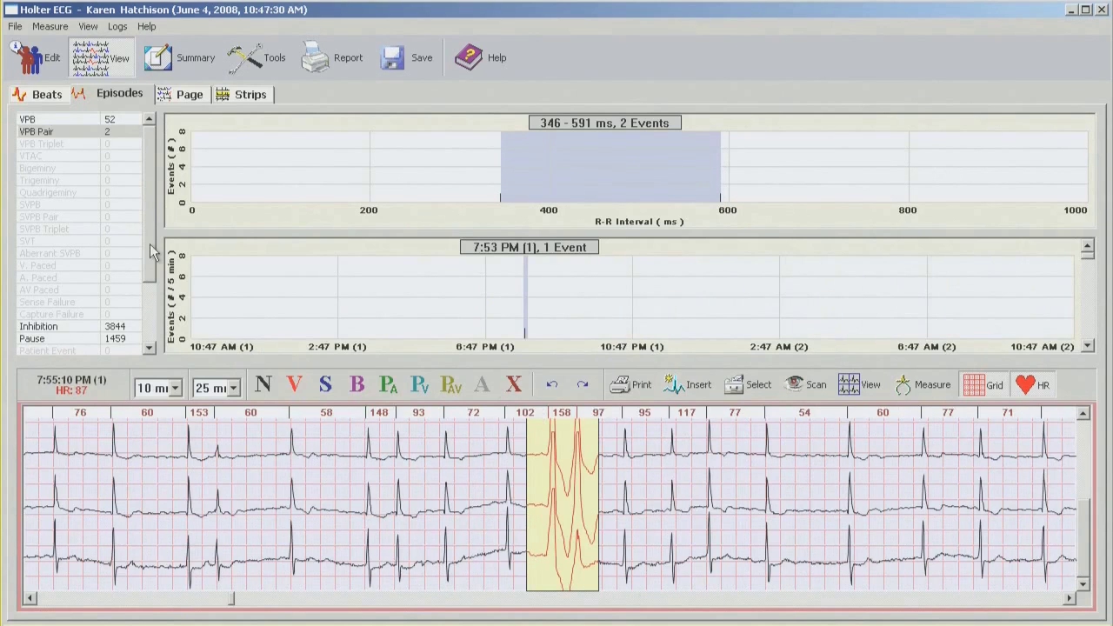
Show the Pause episodes as a grid of strips and enlarge the grid to full screen.
scroll(152, 252, "down", 2)
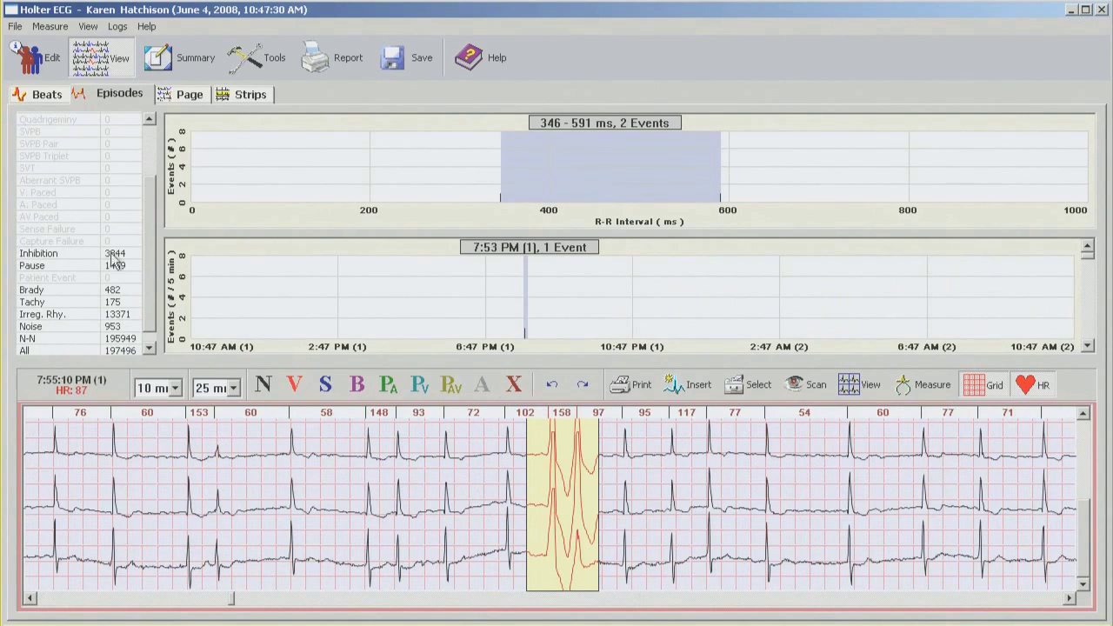
left_click(116, 265)
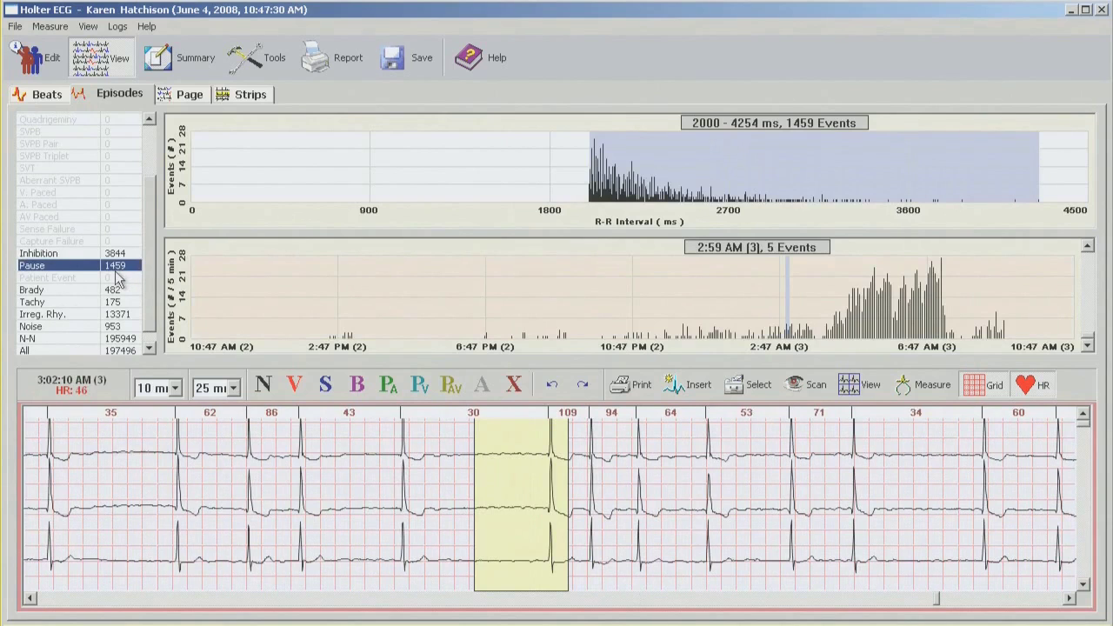
left_click(851, 384)
left_click(62, 426)
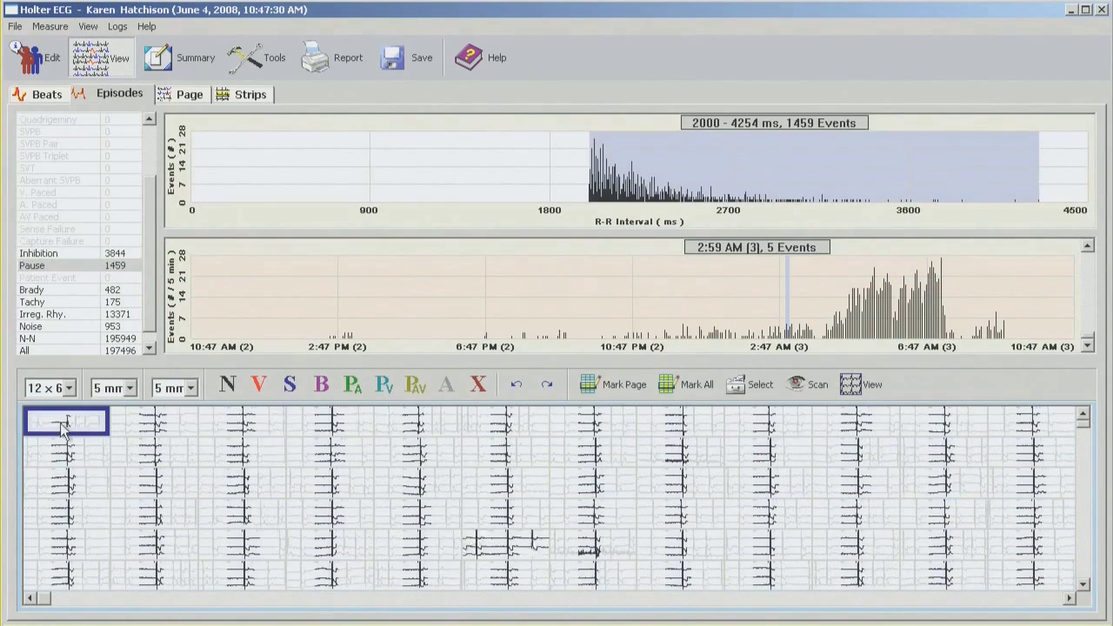
double_click(62, 427)
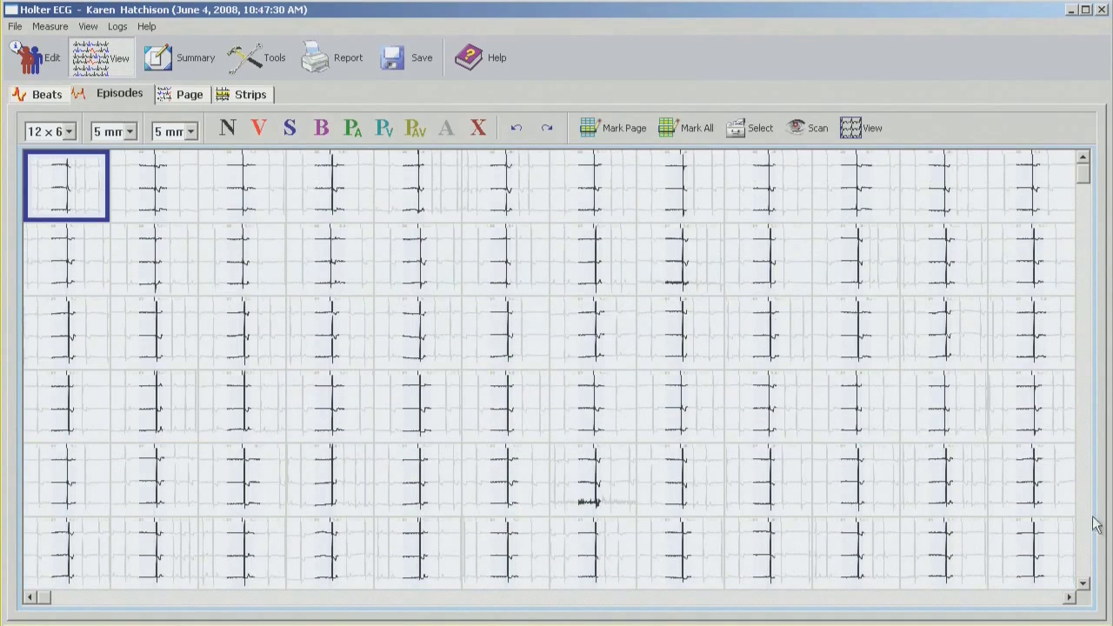
Page through the Pause episodes in the full-screen grid to the end, checking the strips for false pauses.
left_click(1083, 550)
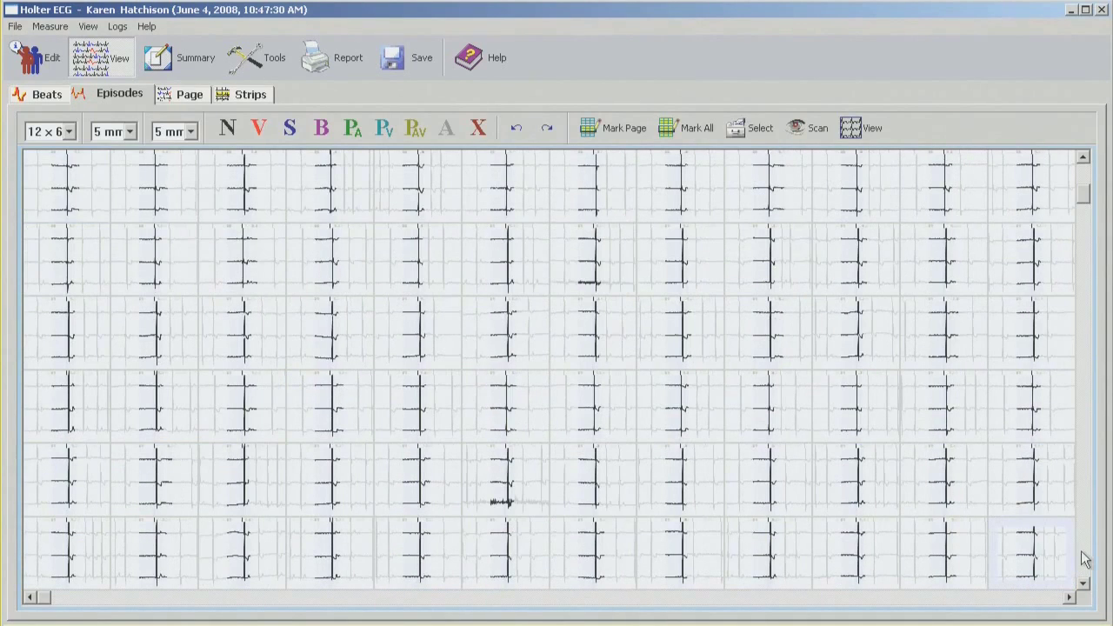
left_click(1085, 559)
left_click(1085, 559)
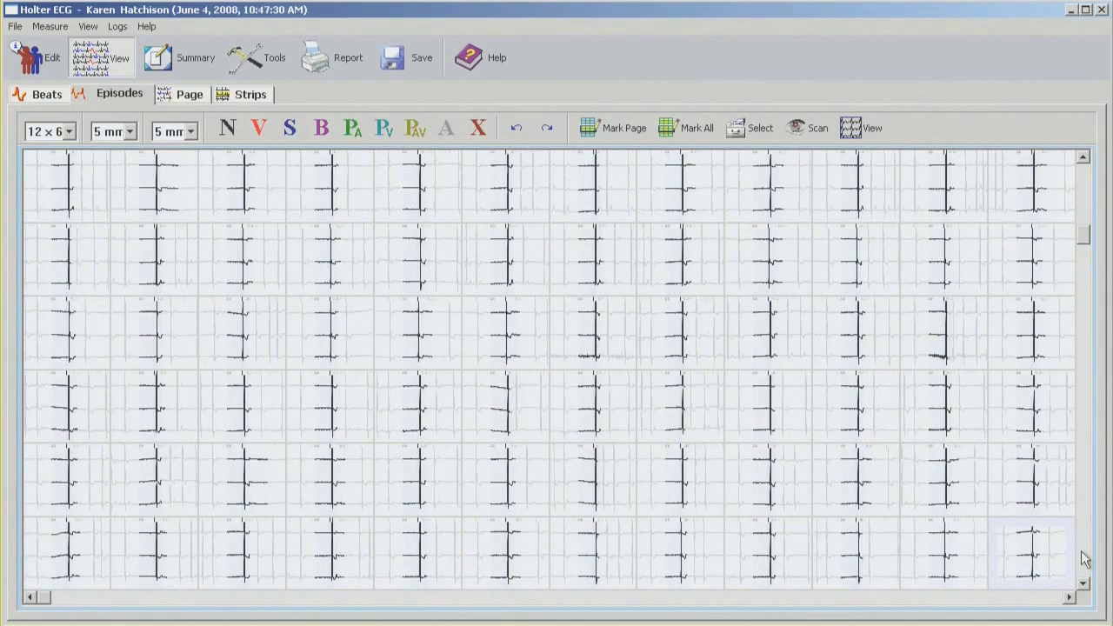
left_click(1084, 559)
left_click(1085, 559)
left_click(1085, 559)
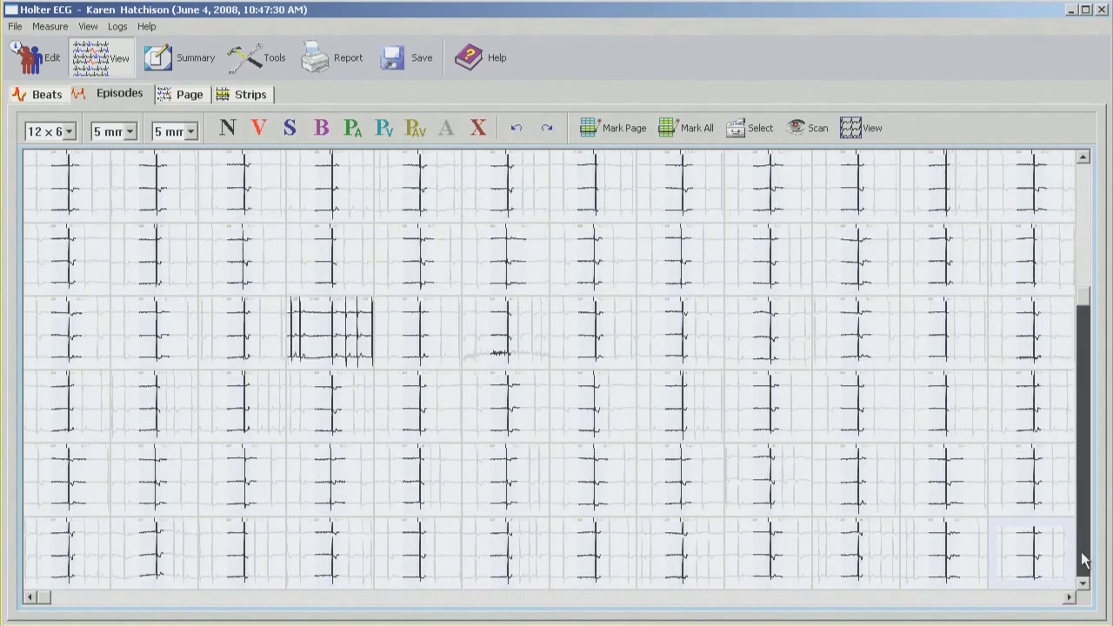
left_click(1085, 559)
left_click(1085, 558)
left_click(1085, 559)
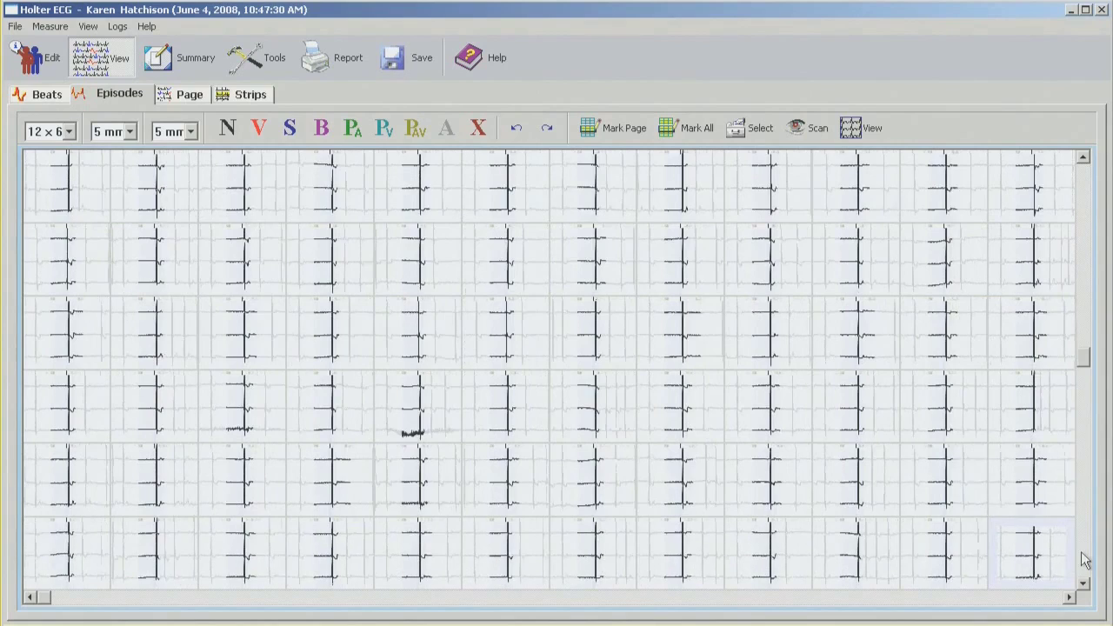
left_click(1084, 559)
left_click(1085, 559)
left_click(1084, 559)
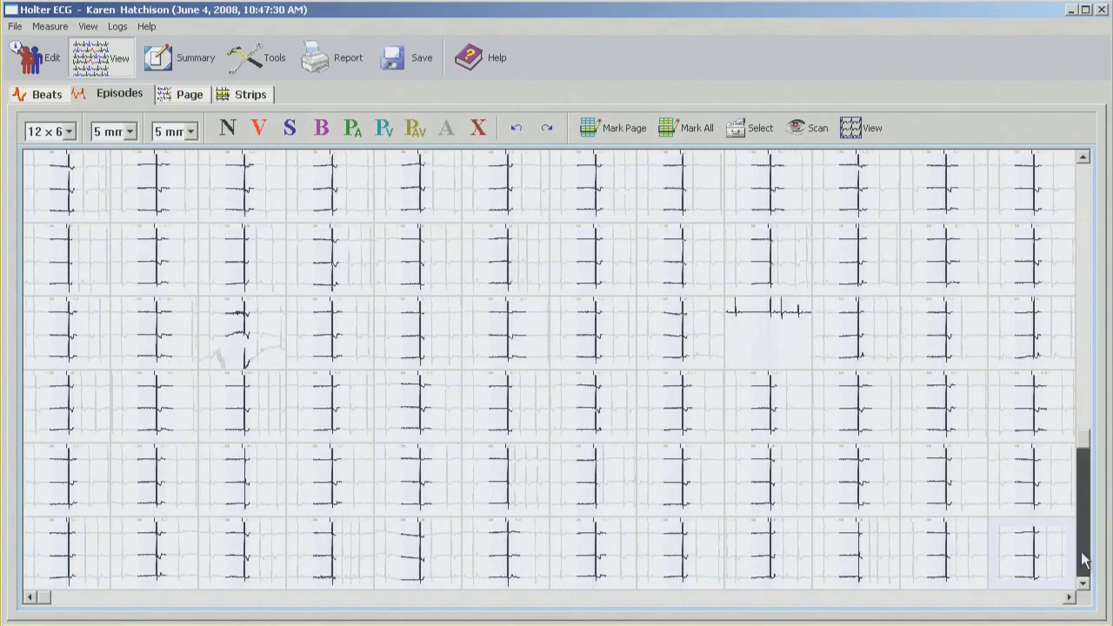
left_click(1084, 561)
left_click(1084, 561)
left_click(1084, 576)
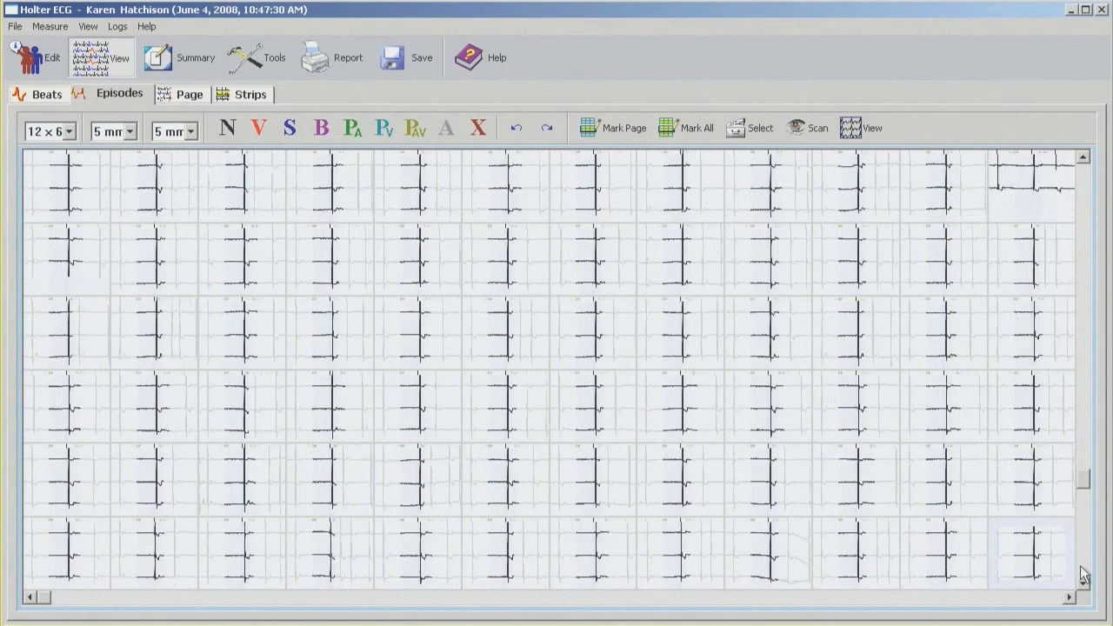
left_click(1084, 576)
left_click(1084, 577)
left_click(1084, 579)
left_click(1087, 581)
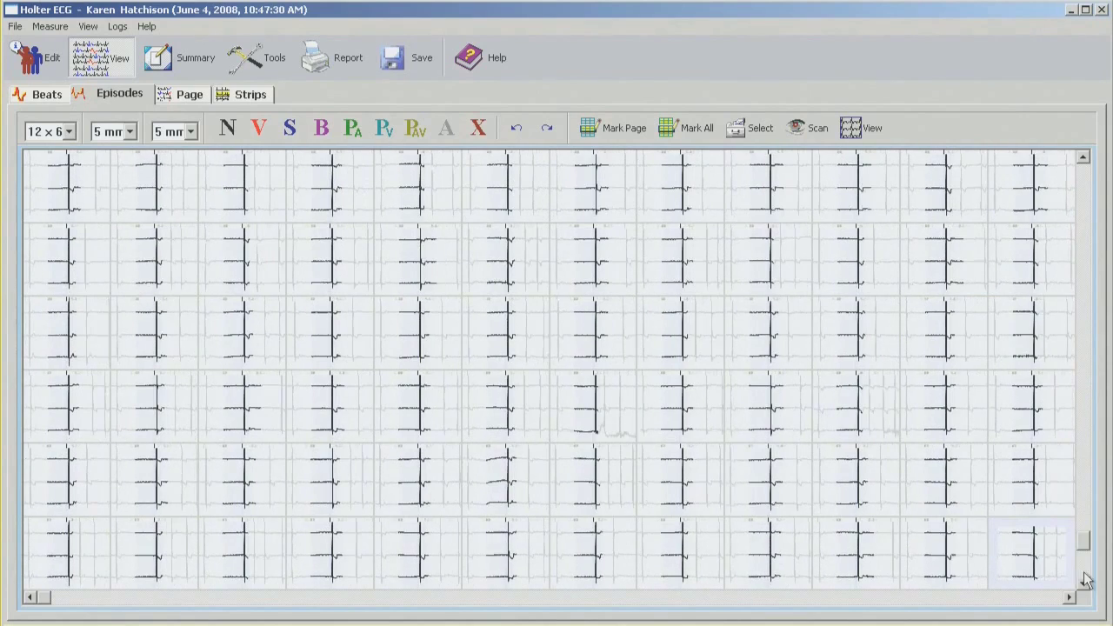
left_click(1085, 580)
left_click(1084, 581)
left_click(1084, 582)
left_click(1084, 582)
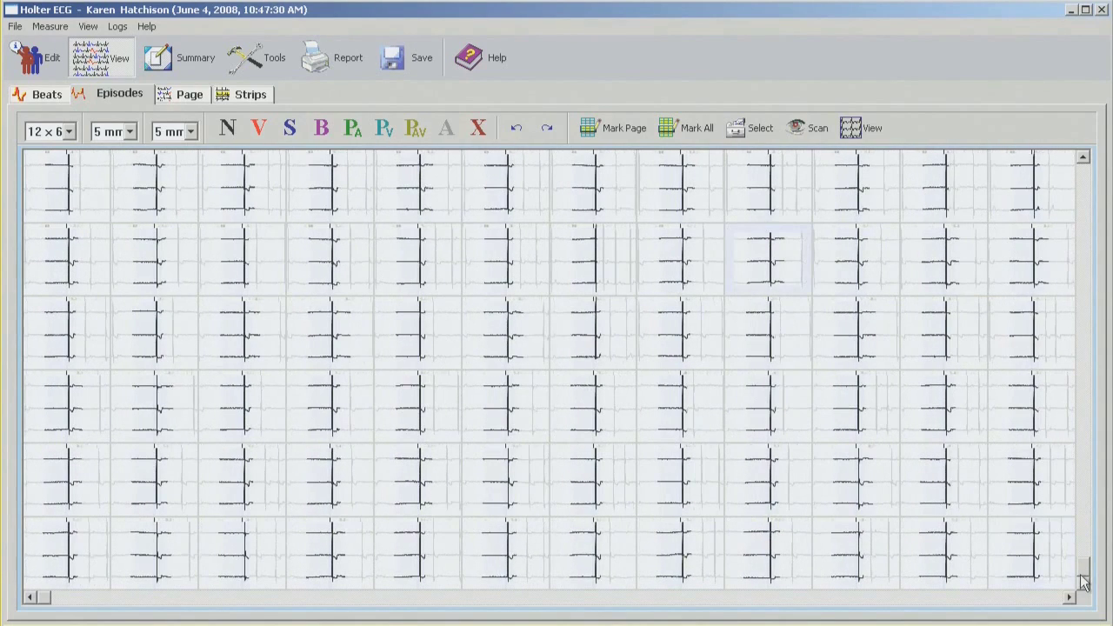
View the pause at 6:31:52 AM in the full ECG strip, measure its R-R interval with the calipers, and return to the grid.
double_click(1026, 552)
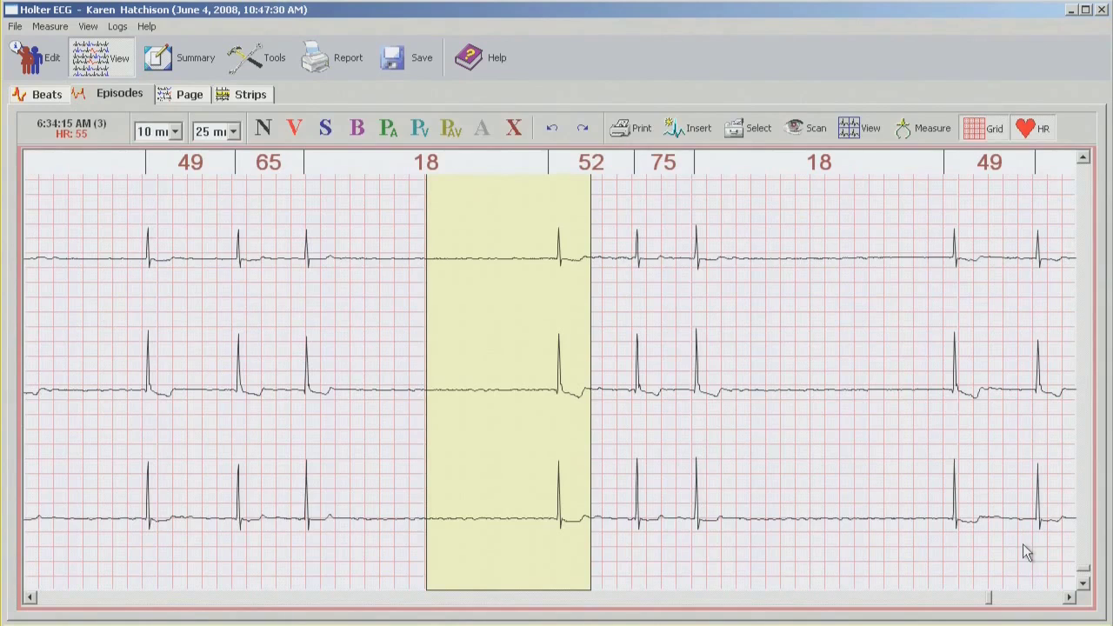
left_click(1083, 581)
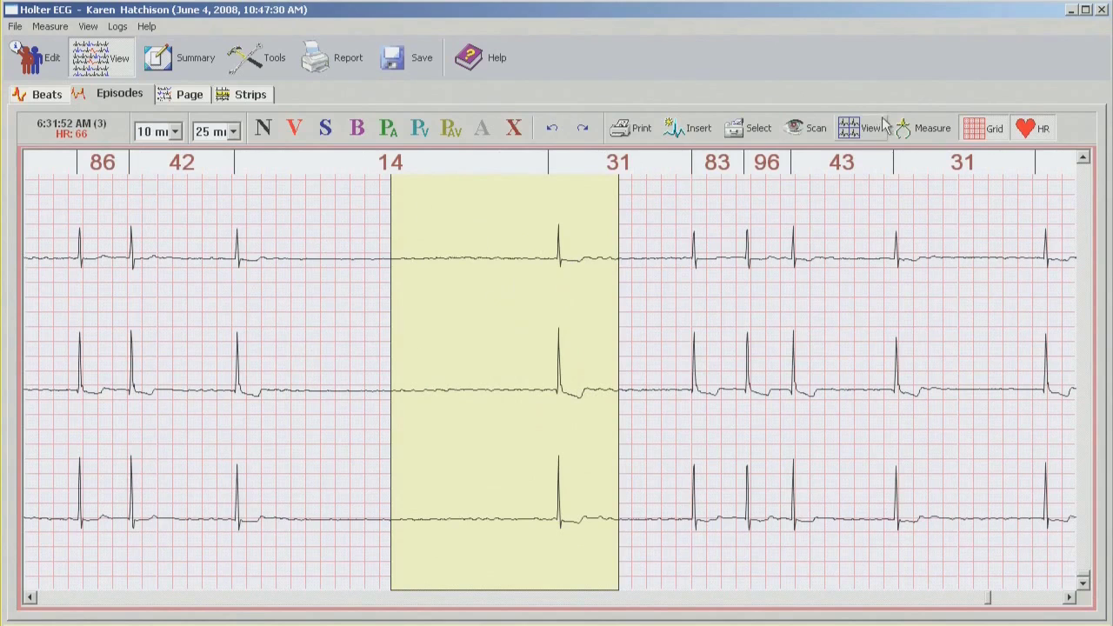
left_click(923, 128)
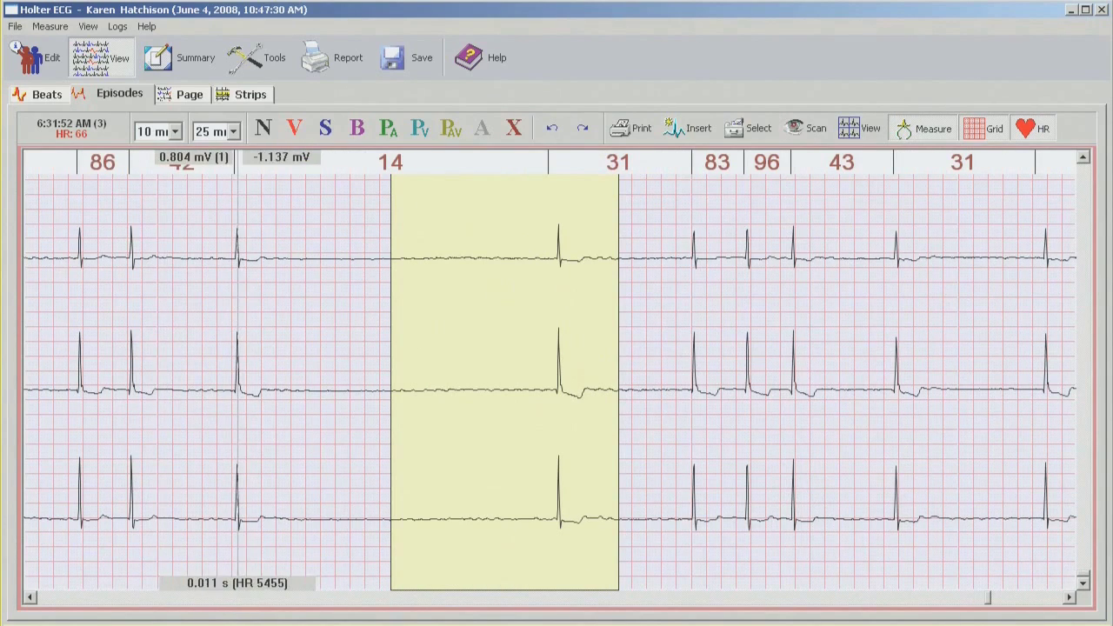
mouse_move(237, 466)
left_mouse_down()
mouse_move(281, 554)
mouse_move(339, 321)
mouse_move(426, 443)
mouse_move(547, 165)
mouse_move(502, 409)
mouse_move(528, 574)
mouse_move(557, 574)
left_mouse_up()
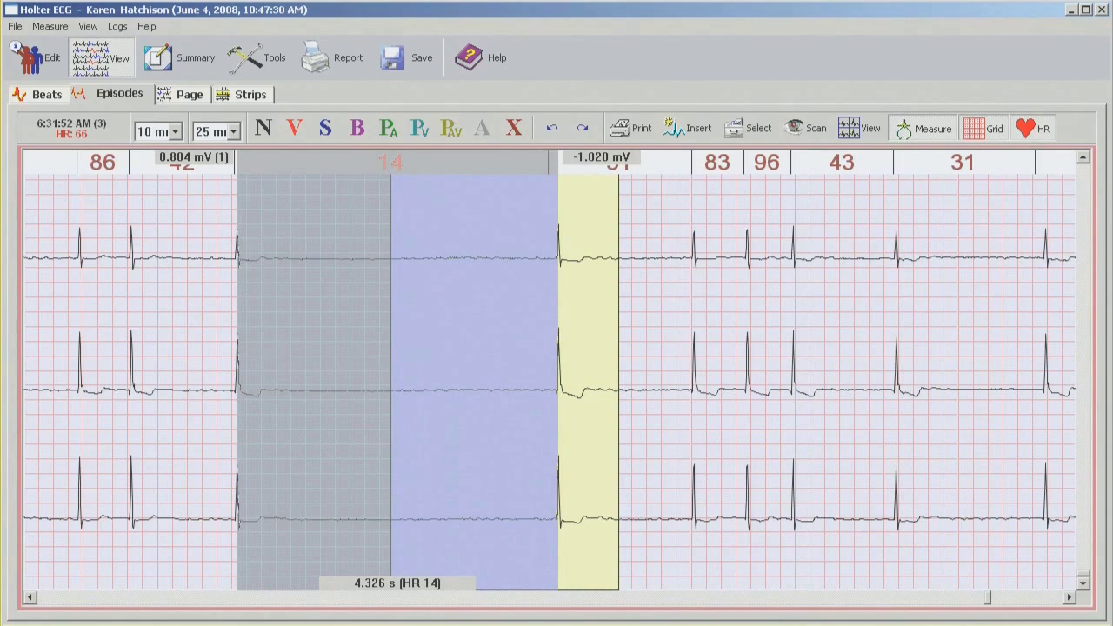
left_click_drag(557, 573, 637, 574)
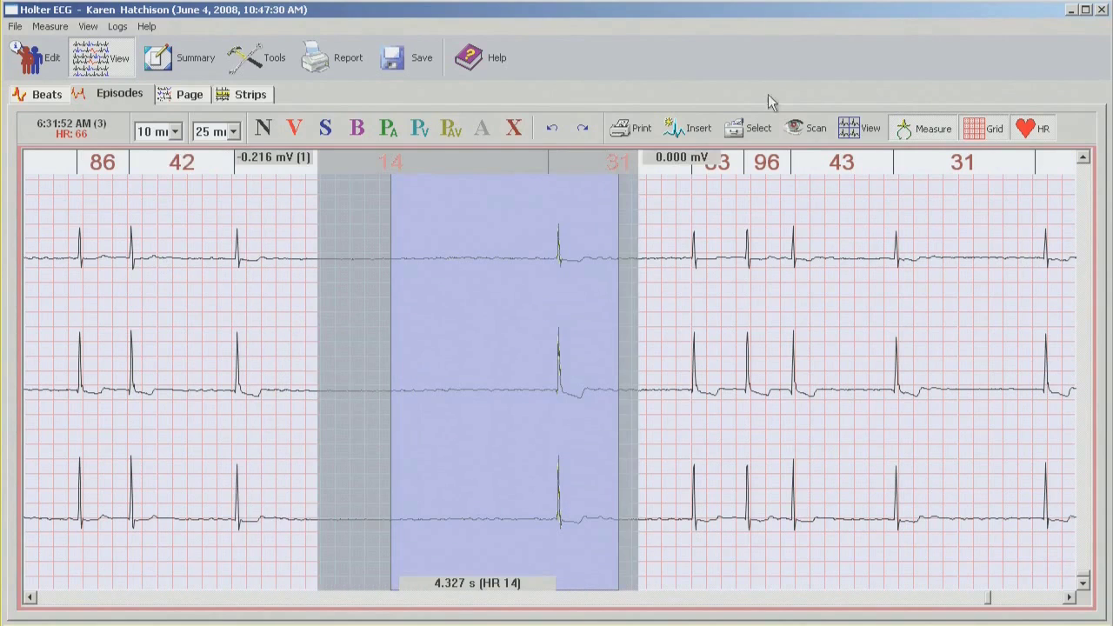
left_click(928, 130)
double_click(558, 266)
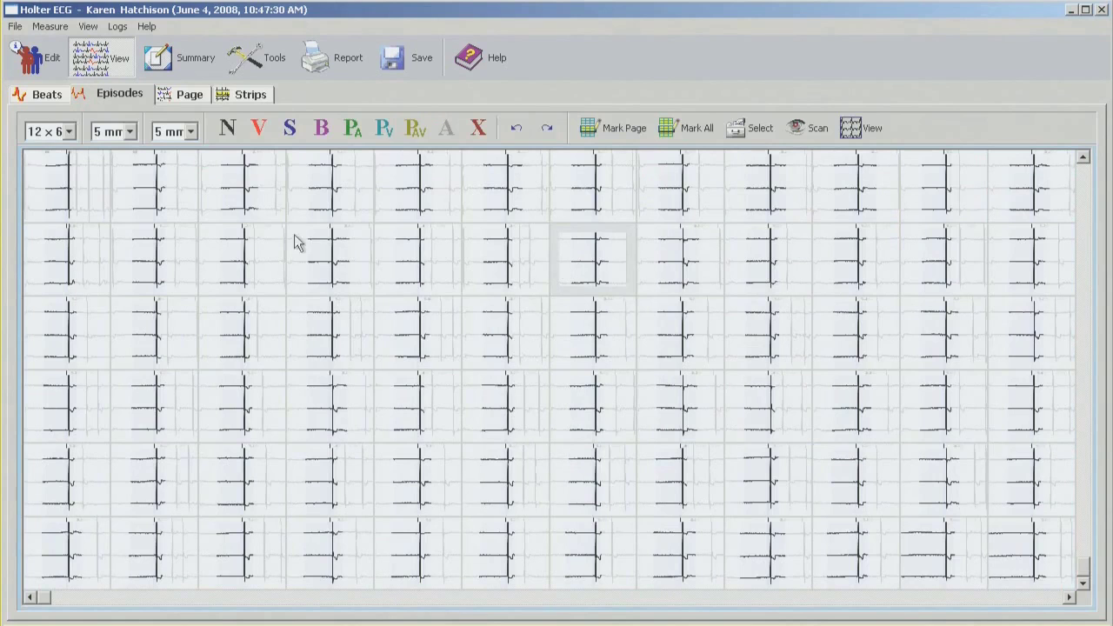
Return to the episode overview, show the Brady episodes as a grid of strips and enlarge the grid to full screen.
double_click(324, 248)
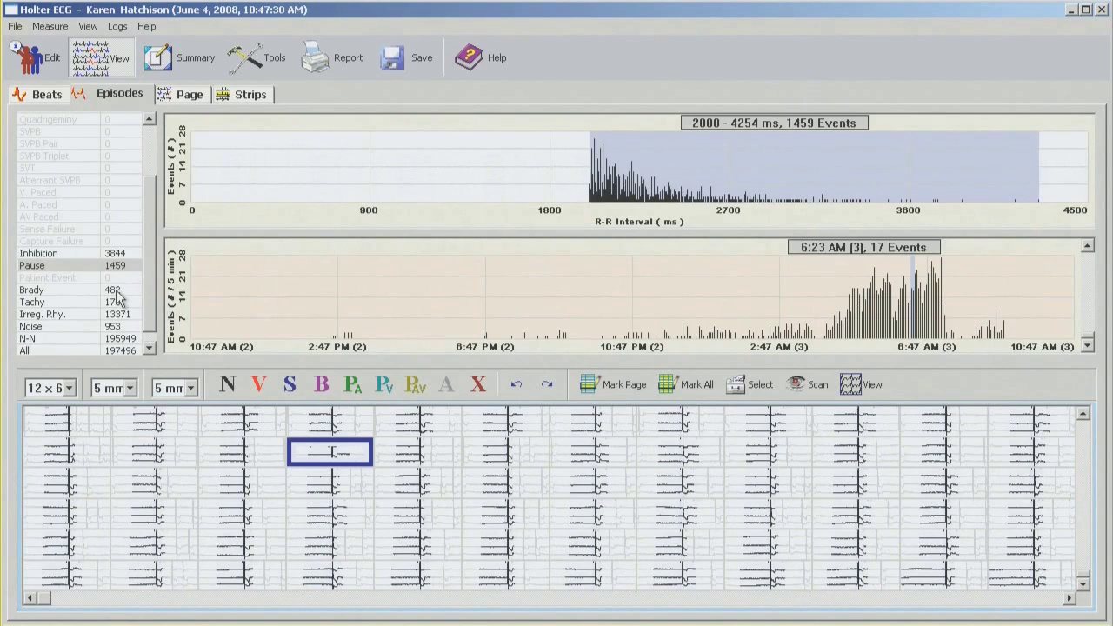
left_click(115, 292)
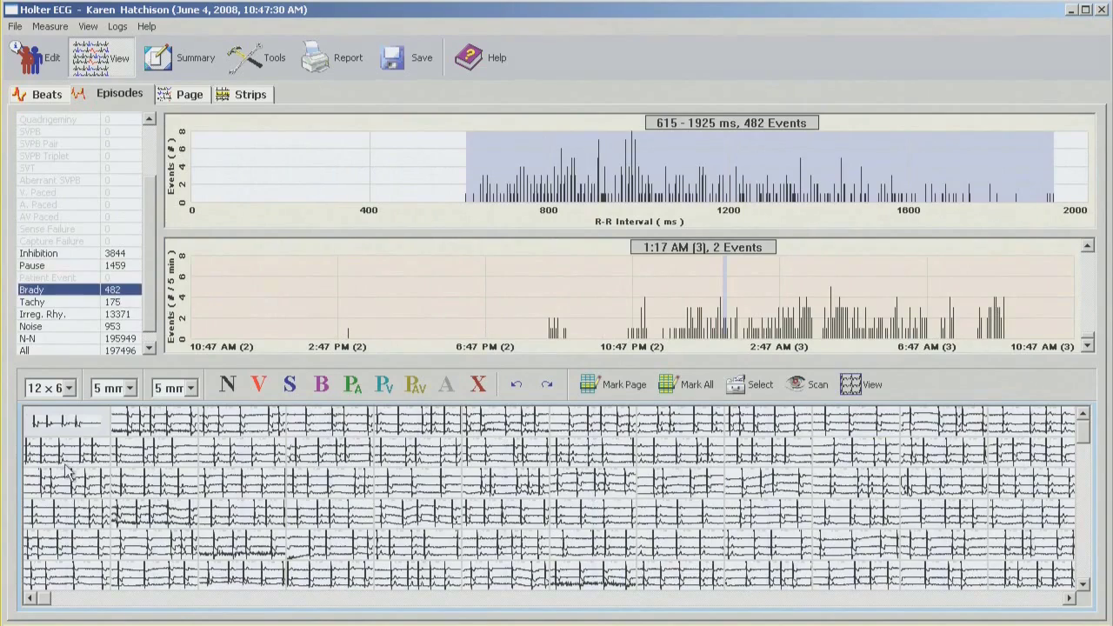
left_click(70, 424)
double_click(70, 423)
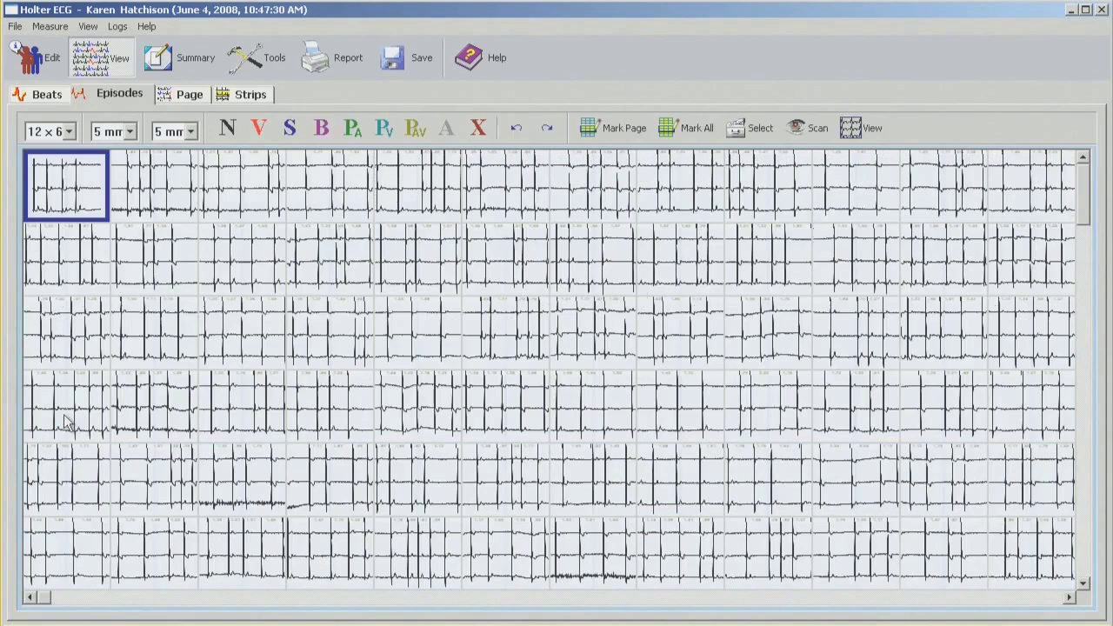
Page through the Brady episodes, view the one at 3:32:43 AM in the full ECG strip, and return to the grid.
left_click(1087, 559)
left_click(1087, 559)
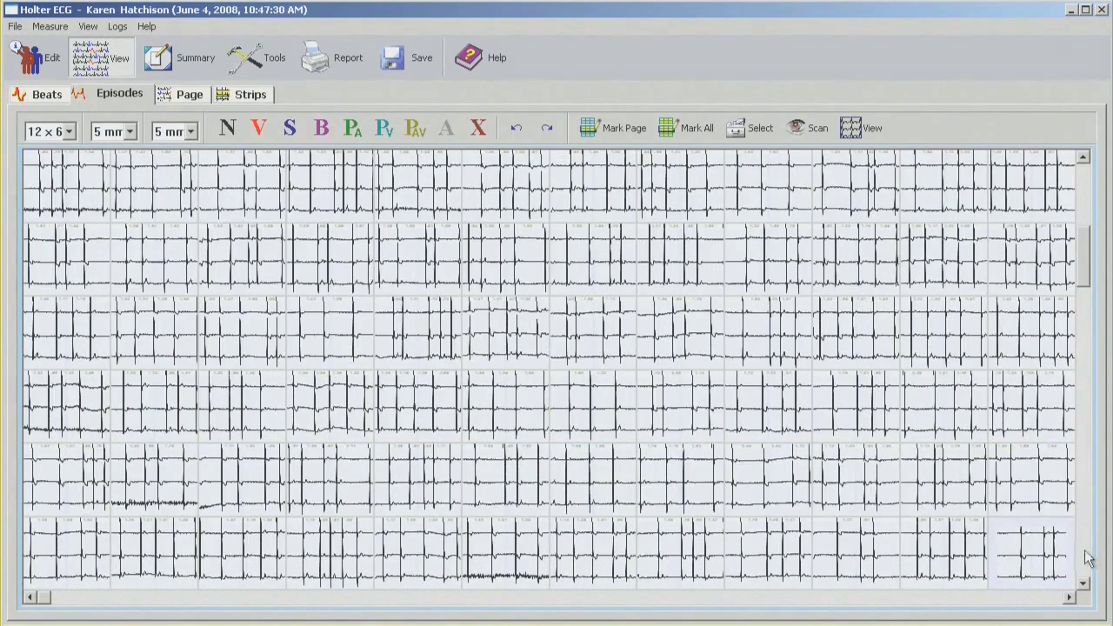
left_click(1087, 559)
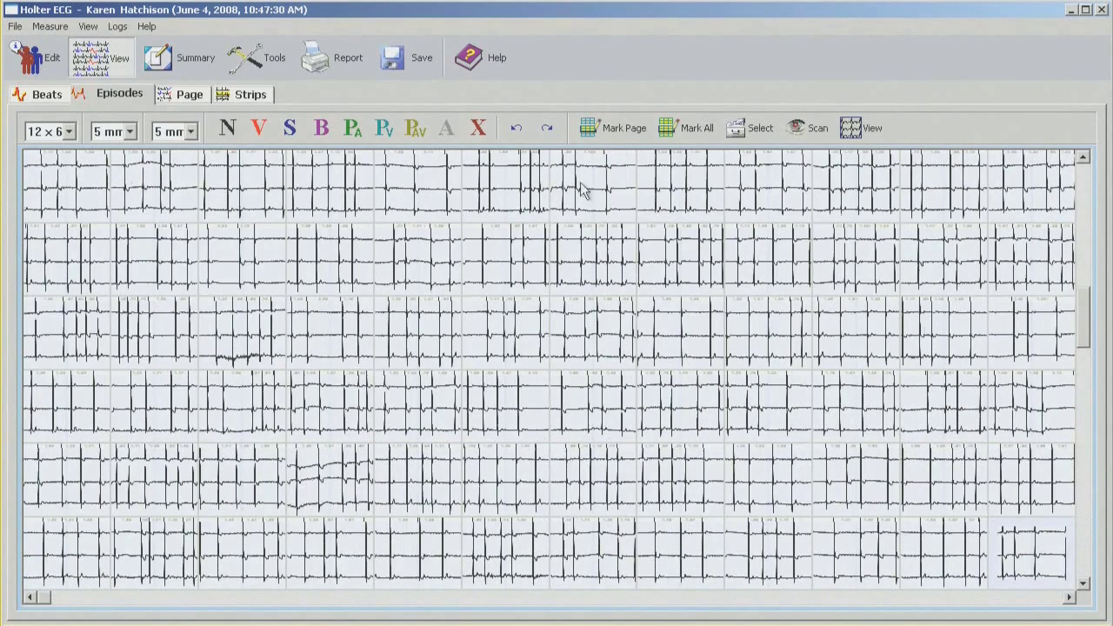
double_click(611, 170)
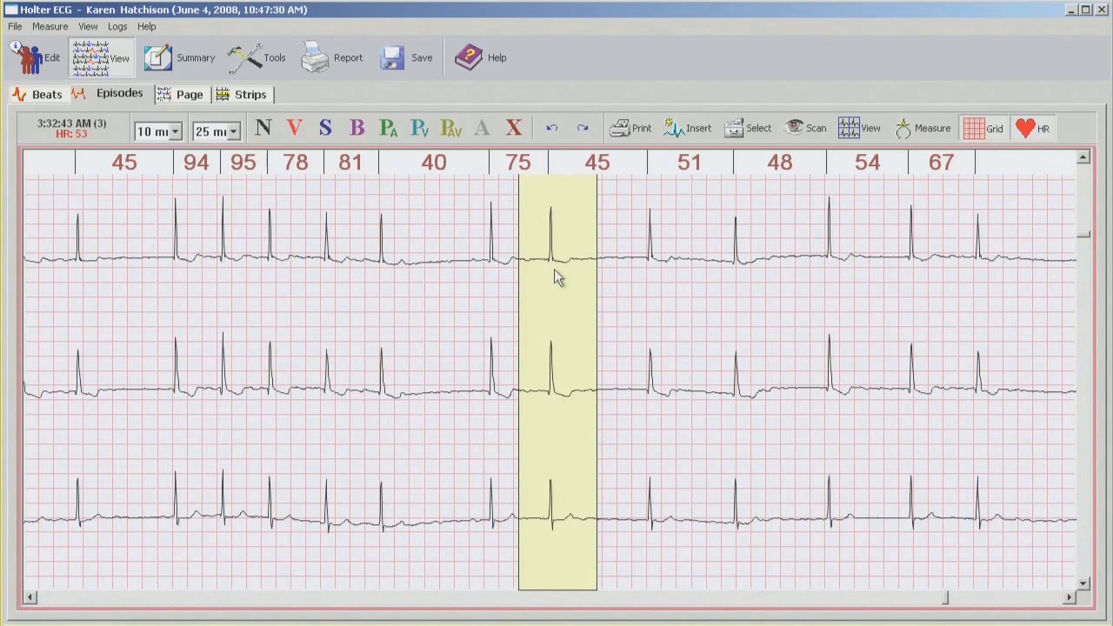
double_click(553, 268)
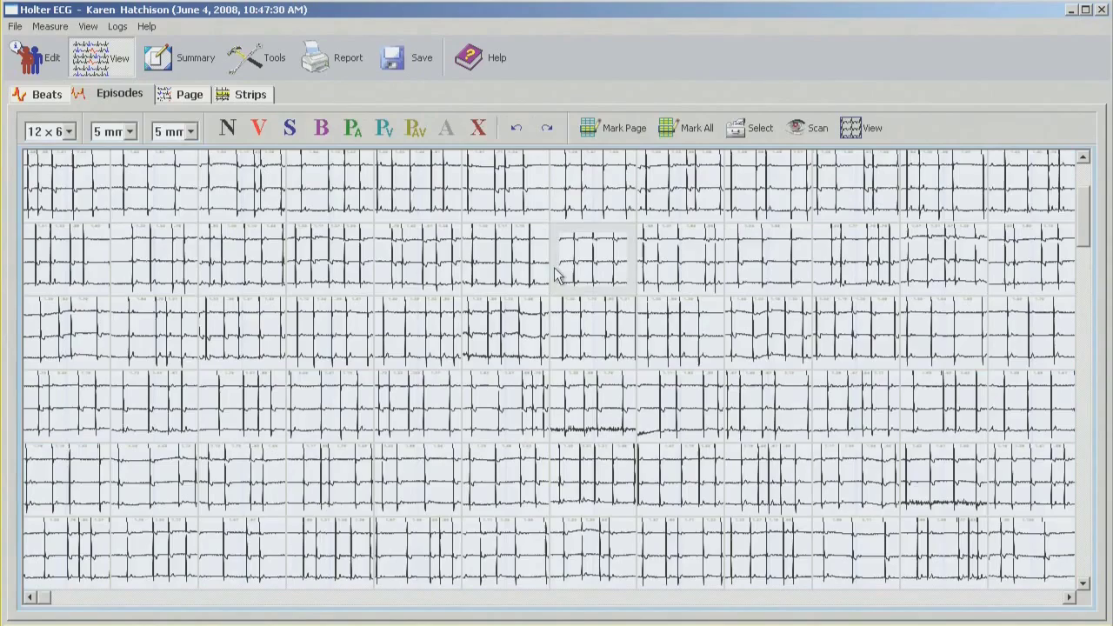
Page through the remaining Brady episodes in the full-screen grid to the end and return to the episode overview.
left_click(1090, 515)
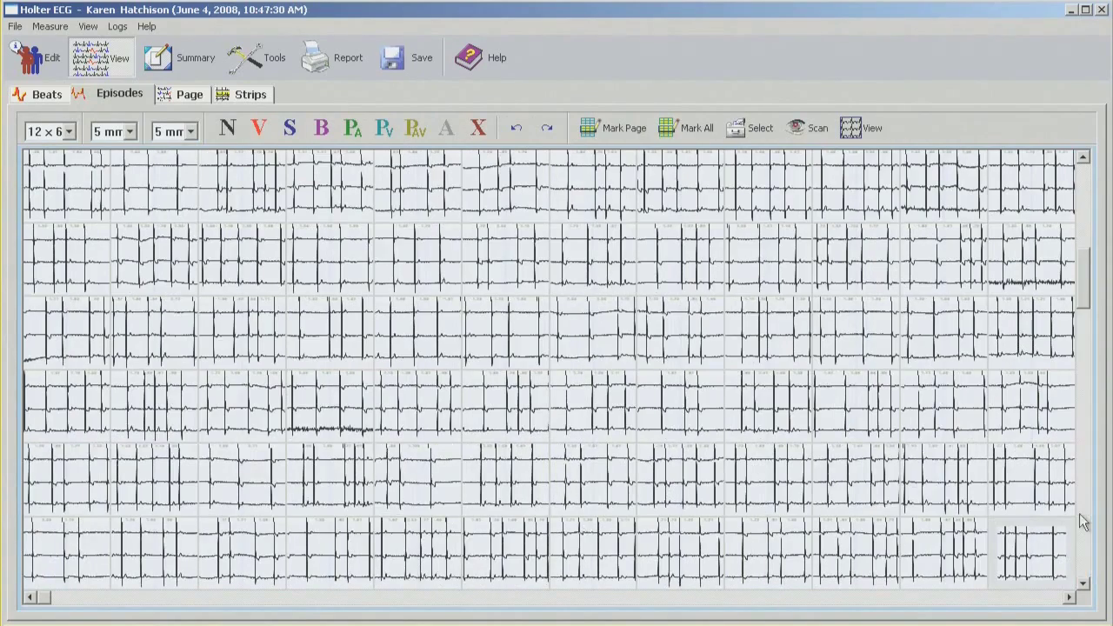
left_click(1089, 559)
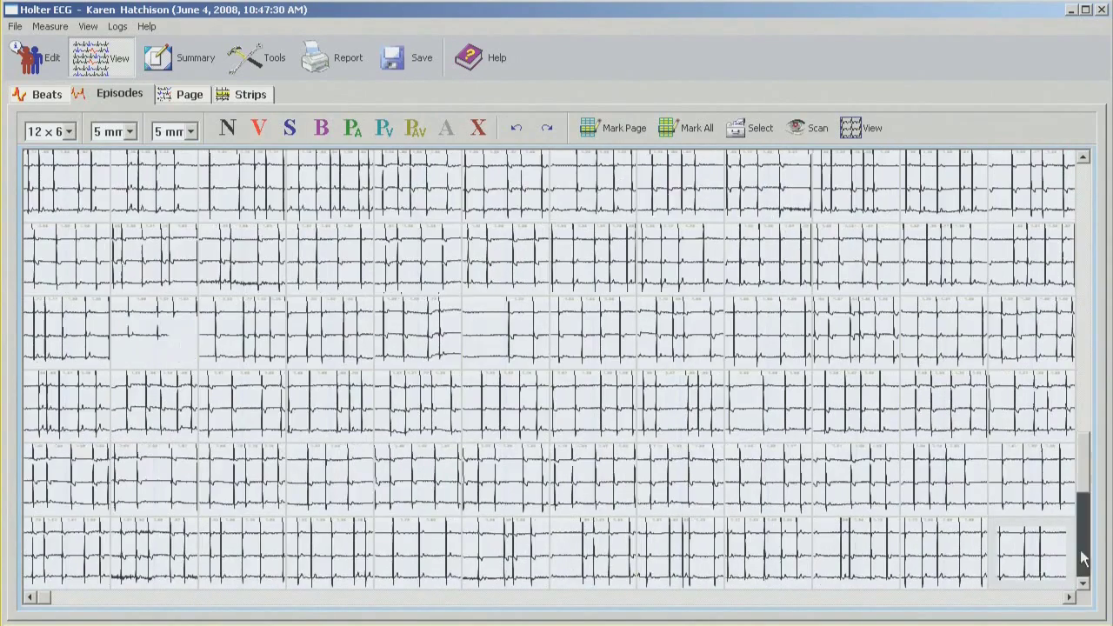
left_click(1083, 582)
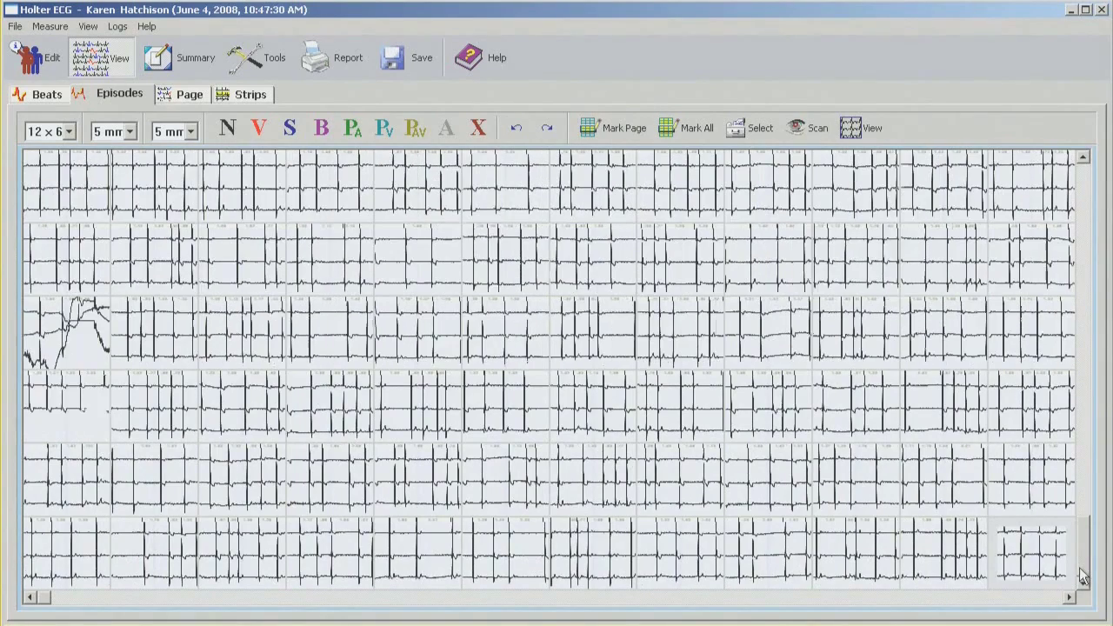
left_click(408, 407)
double_click(409, 407)
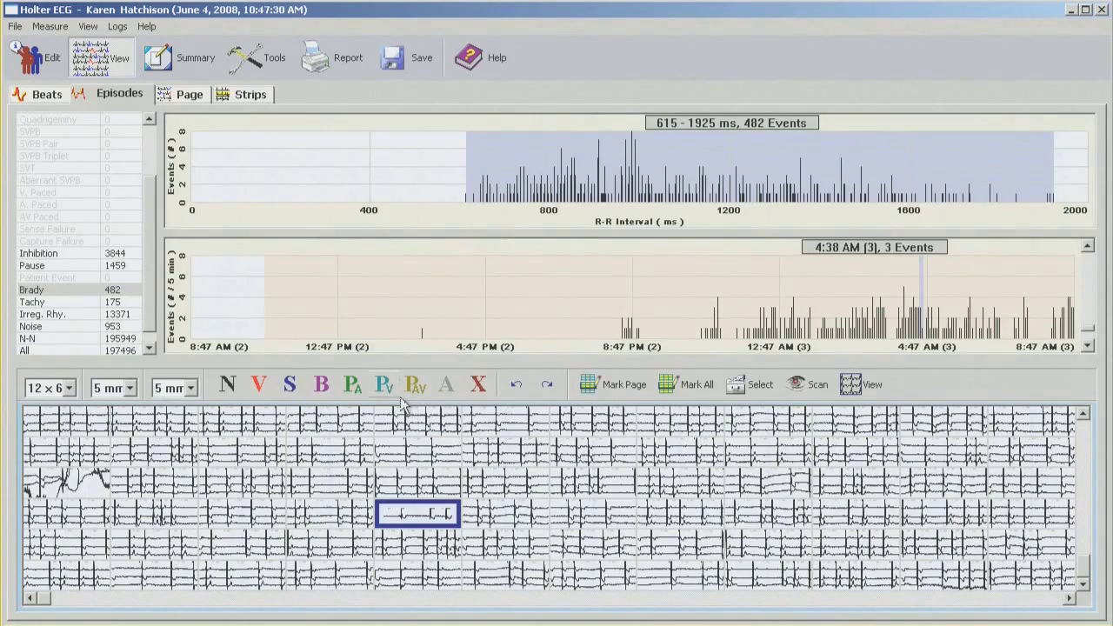
Show the Tachy episodes as a grid of strips and enlarge the grid to full screen.
left_click(111, 303)
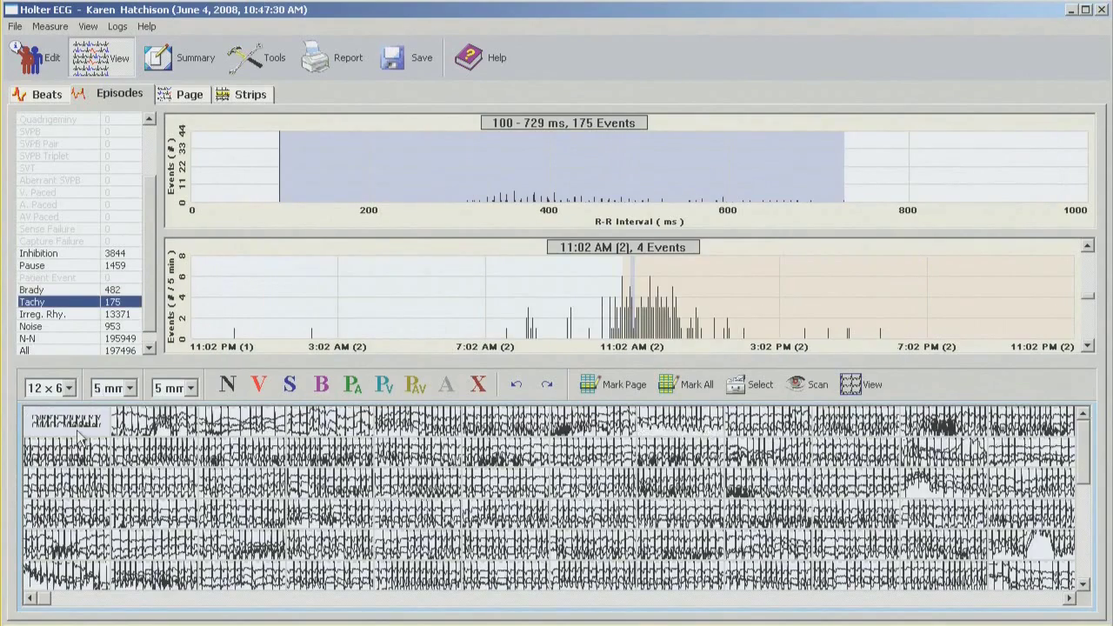
left_click(71, 426)
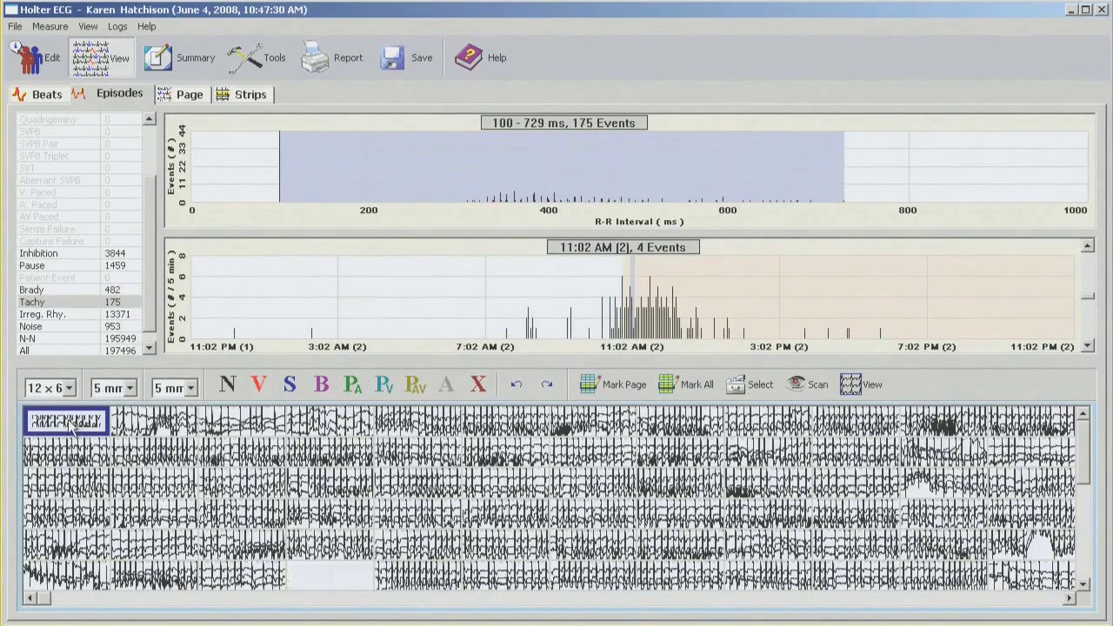
double_click(70, 427)
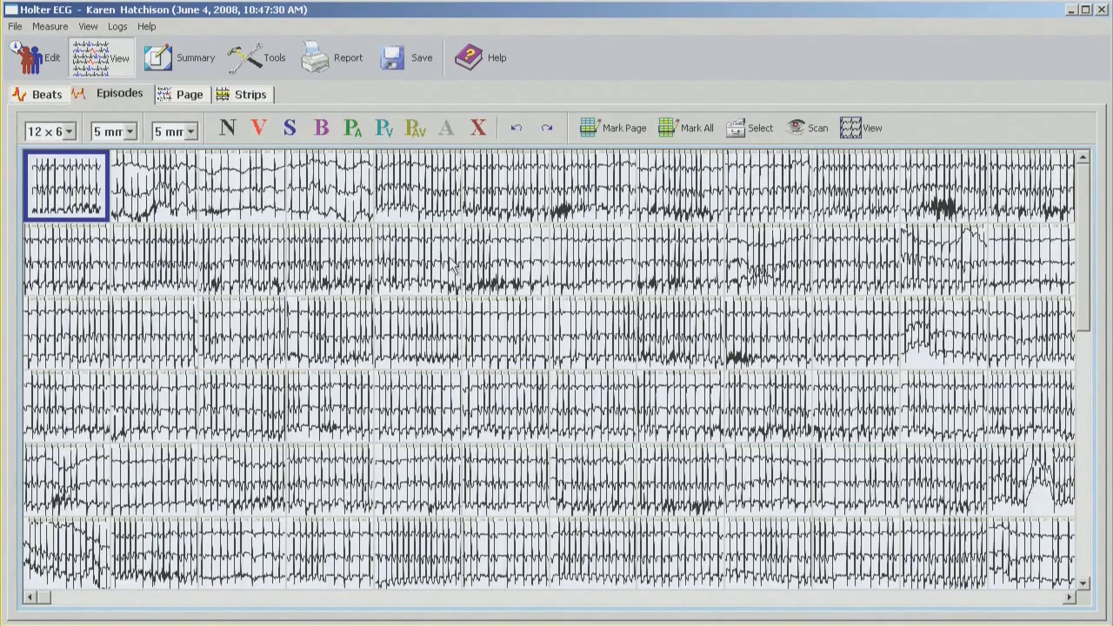
Set the Tachy grid's strip speed to 10 mm/s, check the episodes to the end, and return to the episode overview.
left_click(191, 132)
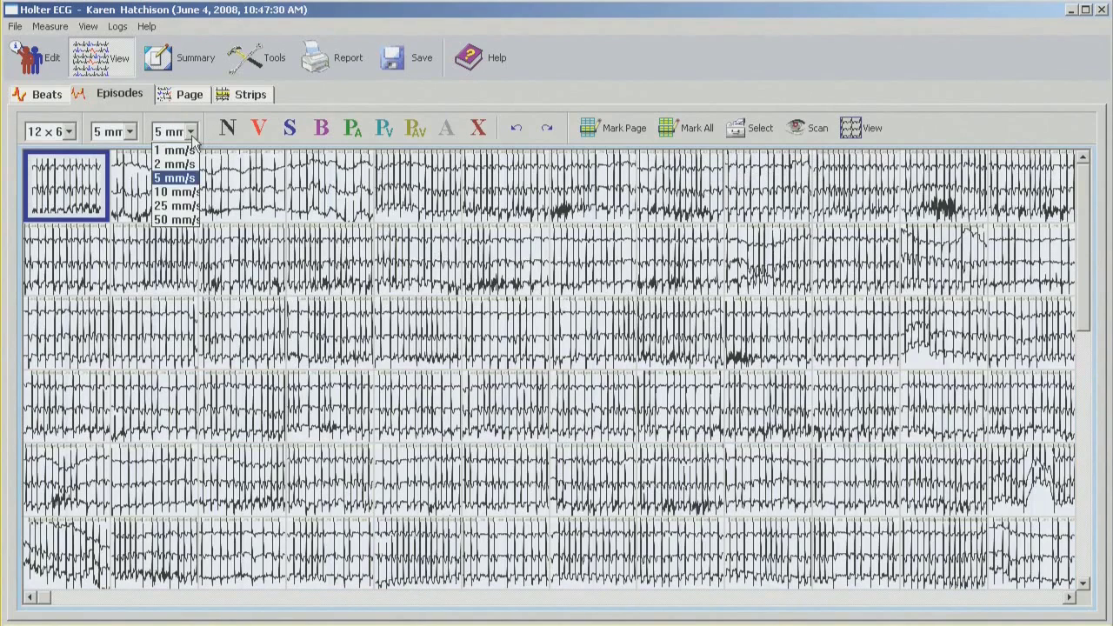
left_click(184, 191)
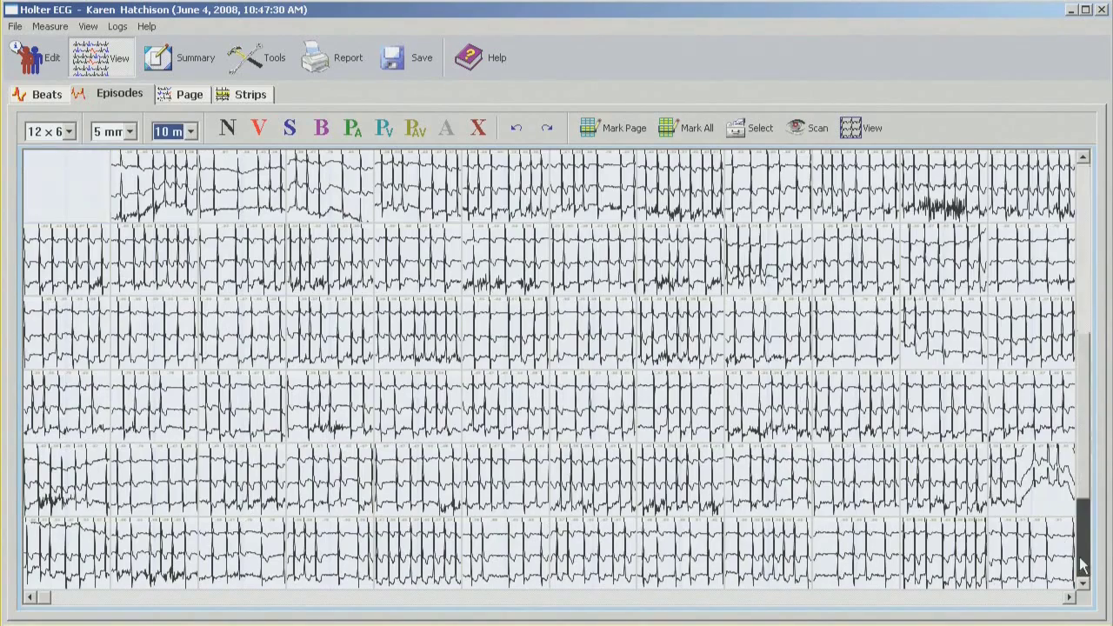
scroll(1082, 561, "down", 2)
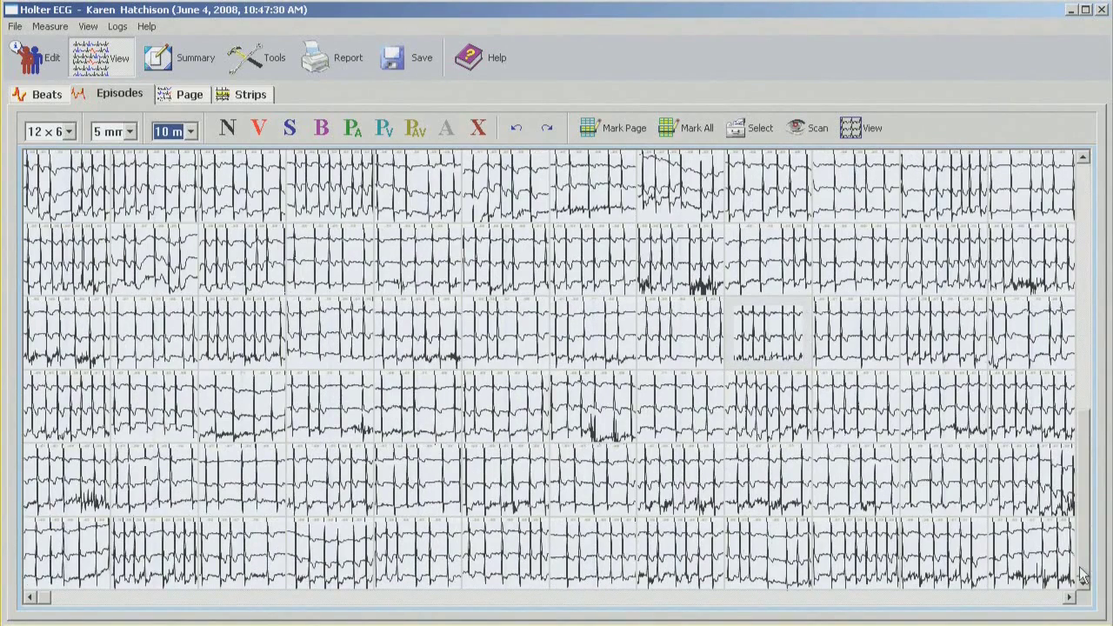
left_click(409, 239)
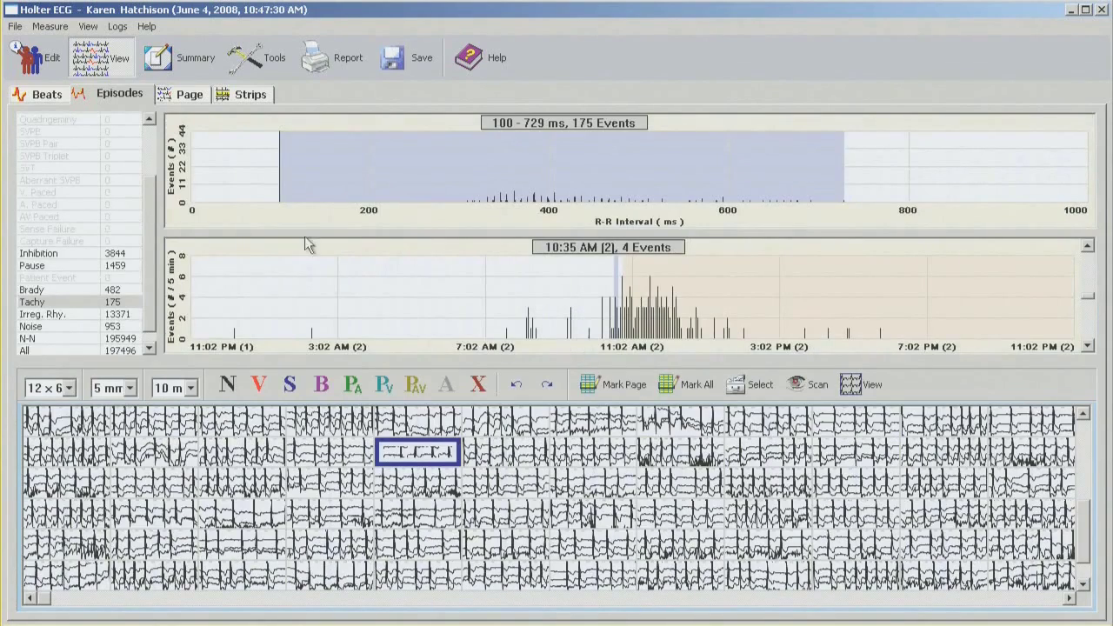
Show the irregular rhythm episodes as a grid of strips and enlarge the grid to full screen.
scroll(154, 195, "down", 1)
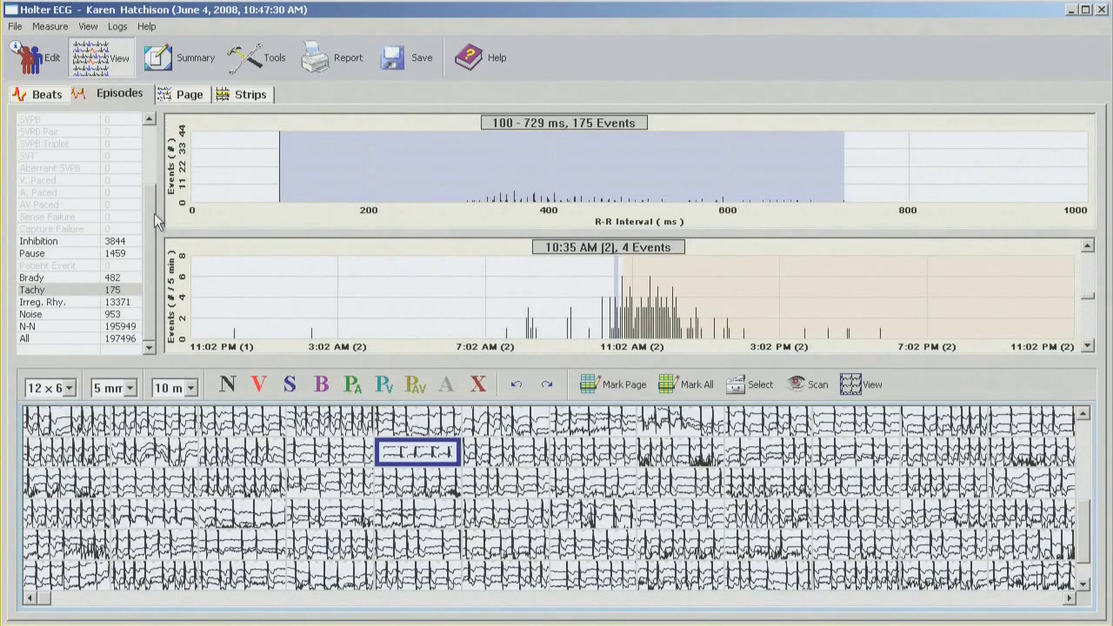
left_click(113, 303)
left_click(52, 435)
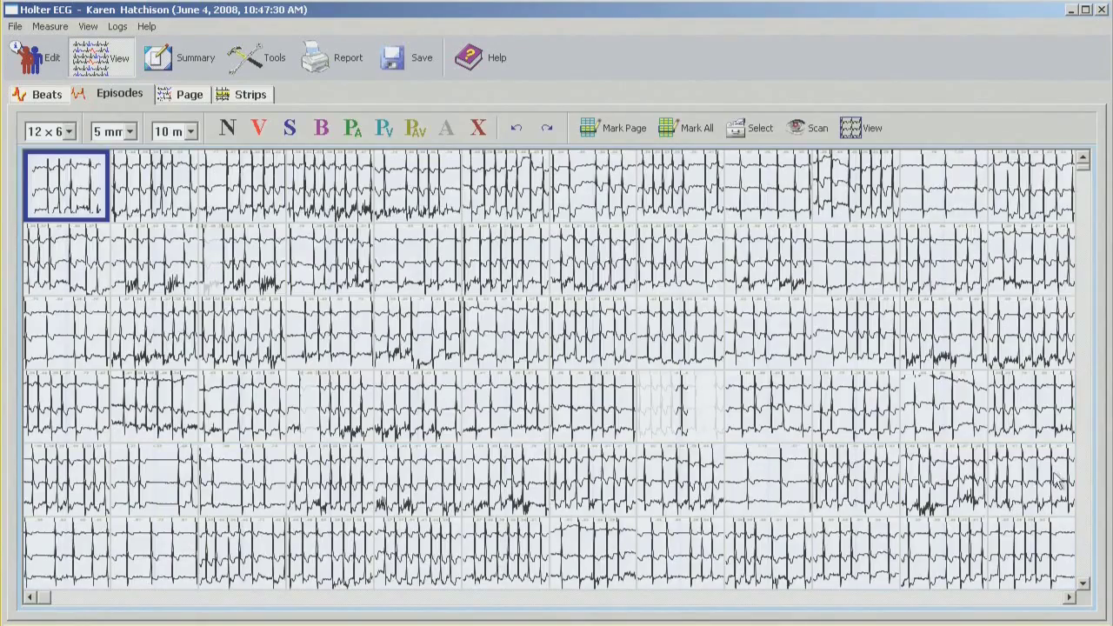
Page through several screens of irregular rhythm episodes, checking the strips, and return to the episode overview.
left_click(1086, 549)
left_click(1087, 549)
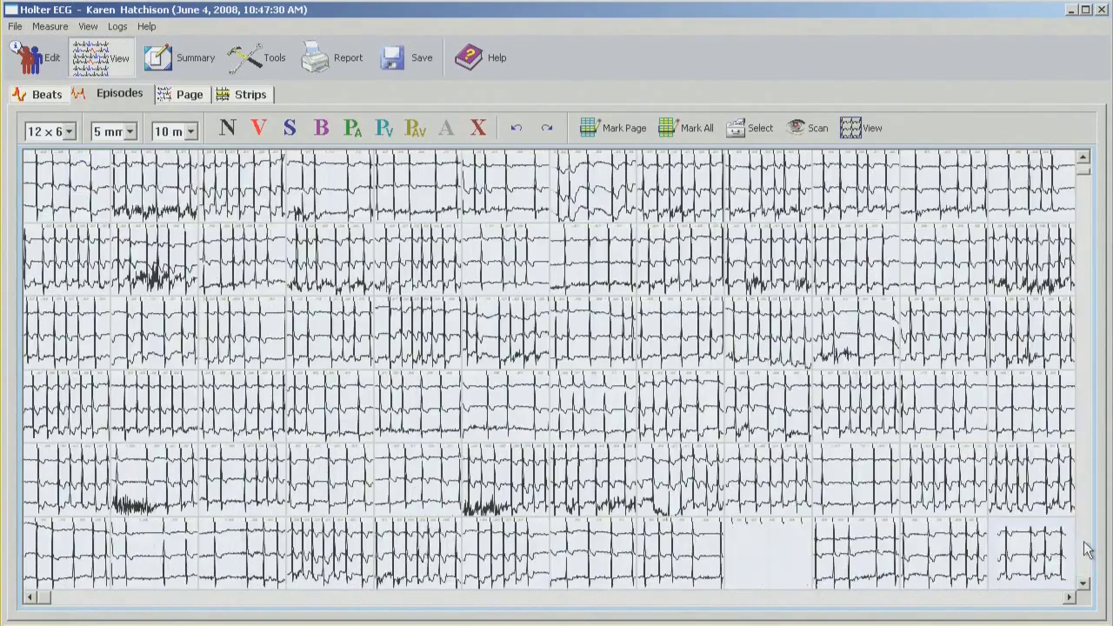
left_click(1086, 549)
left_click(1087, 550)
left_click(1087, 549)
left_click(1087, 549)
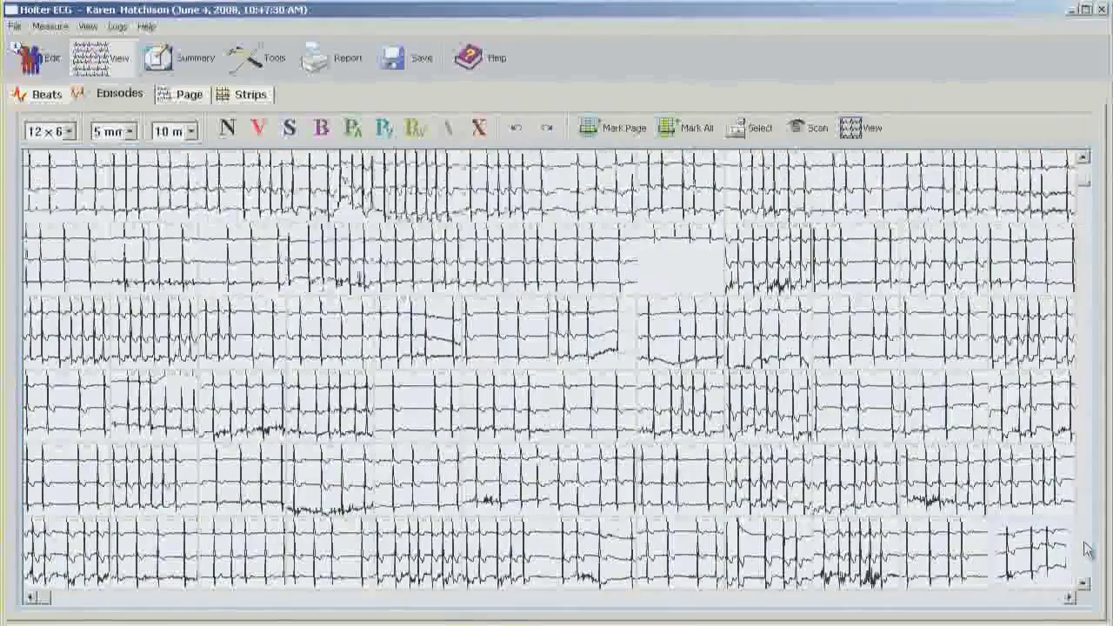
left_click(1086, 550)
left_click(1086, 549)
left_click(1087, 549)
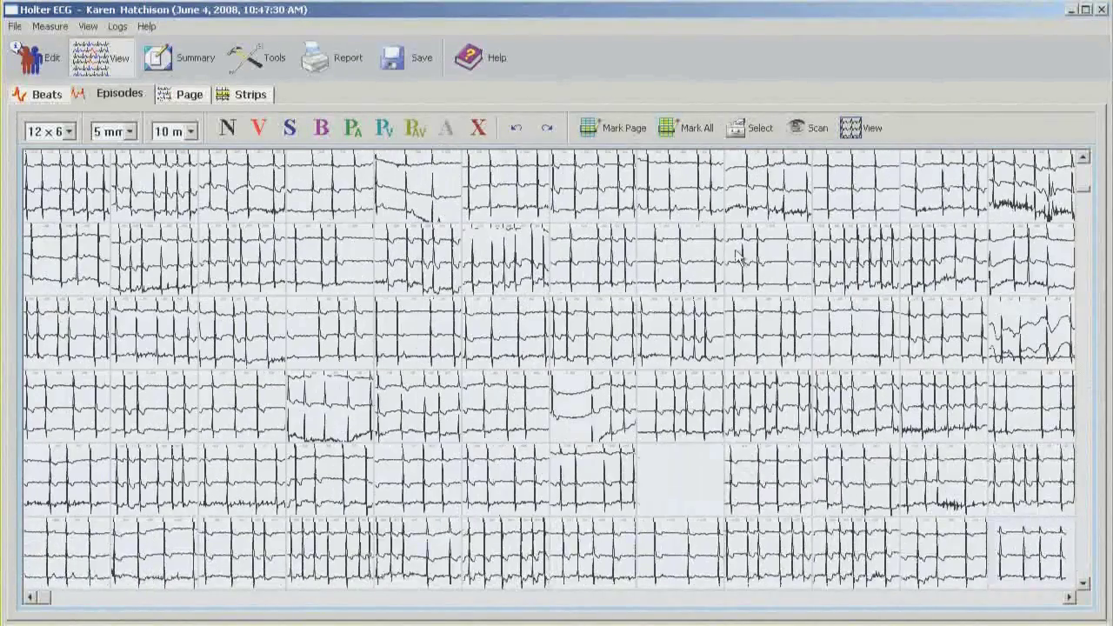
double_click(499, 276)
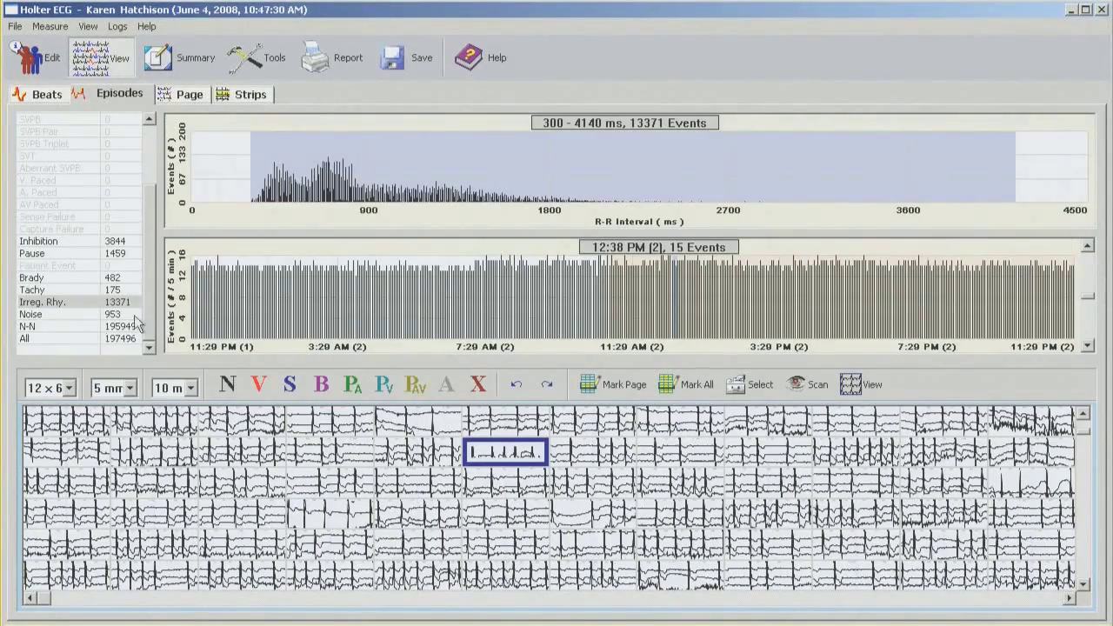
Show the N-N intervals and select the longest ones, from 2070 to 4254 ms, in the R-R interval histogram.
left_click(126, 326)
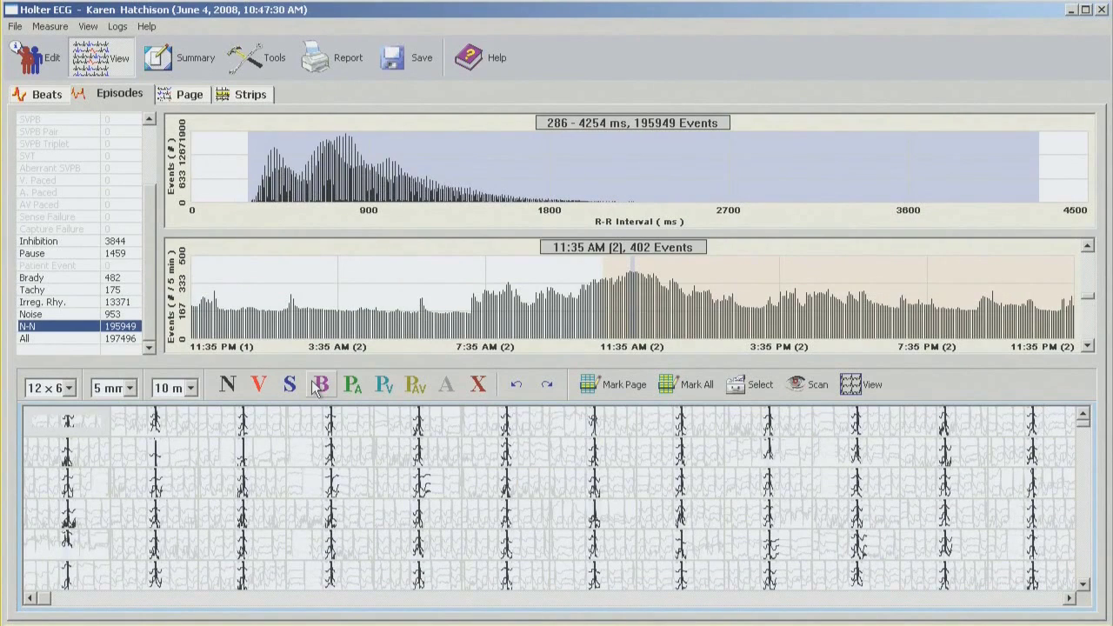
left_click(1086, 159)
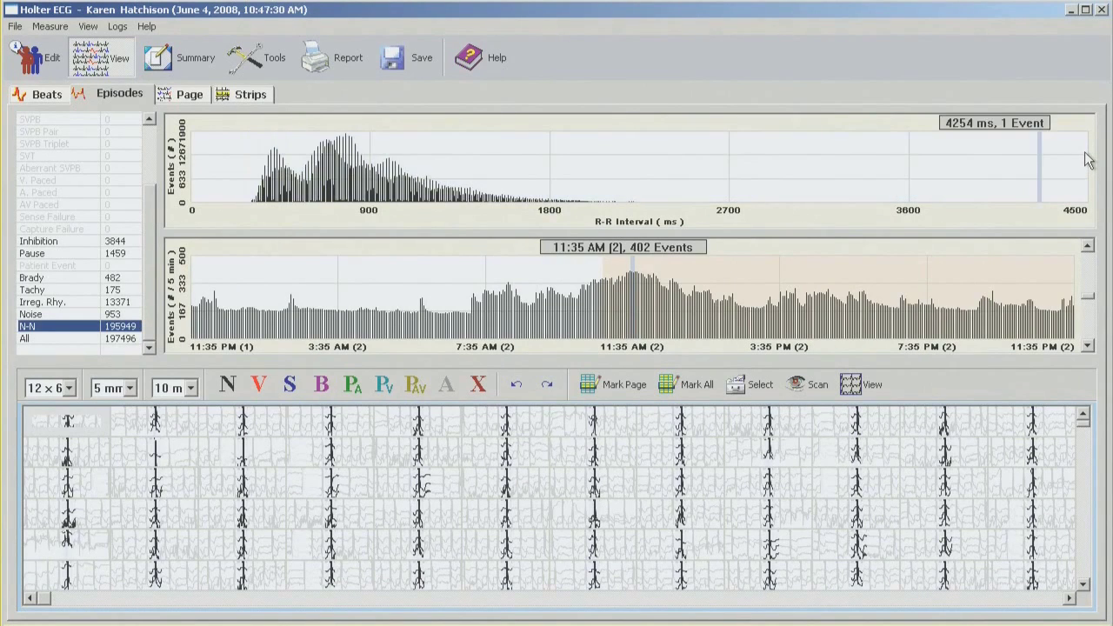
left_click_drag(1082, 160, 603, 154)
Enlarge the grid of the selected long N-N intervals to full screen and set its strip speed to 5 mm/s.
left_click(76, 426)
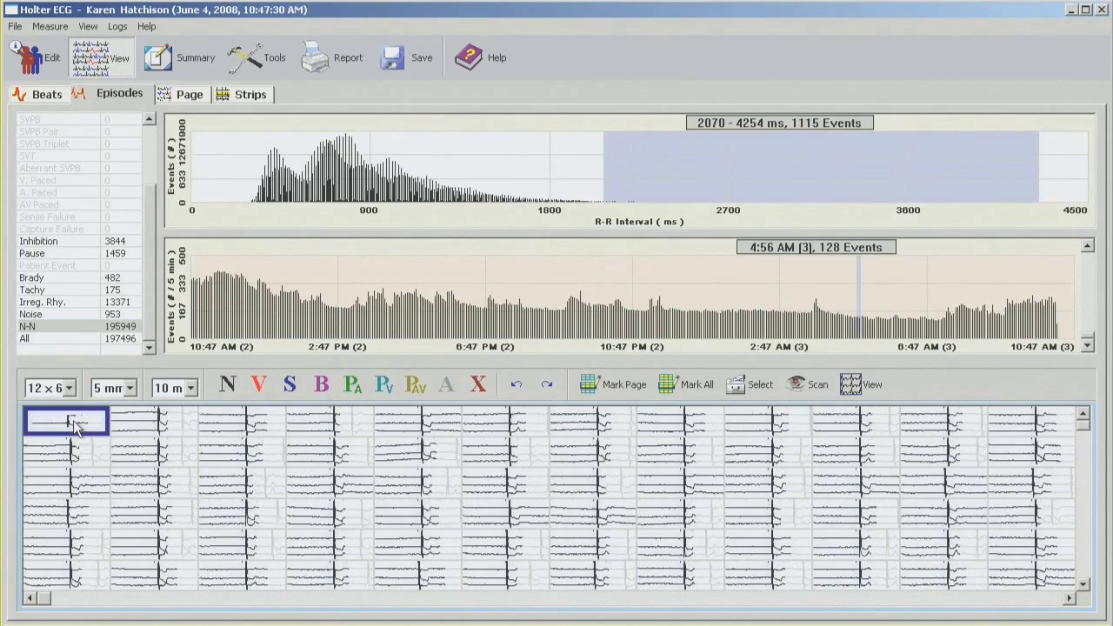
double_click(77, 426)
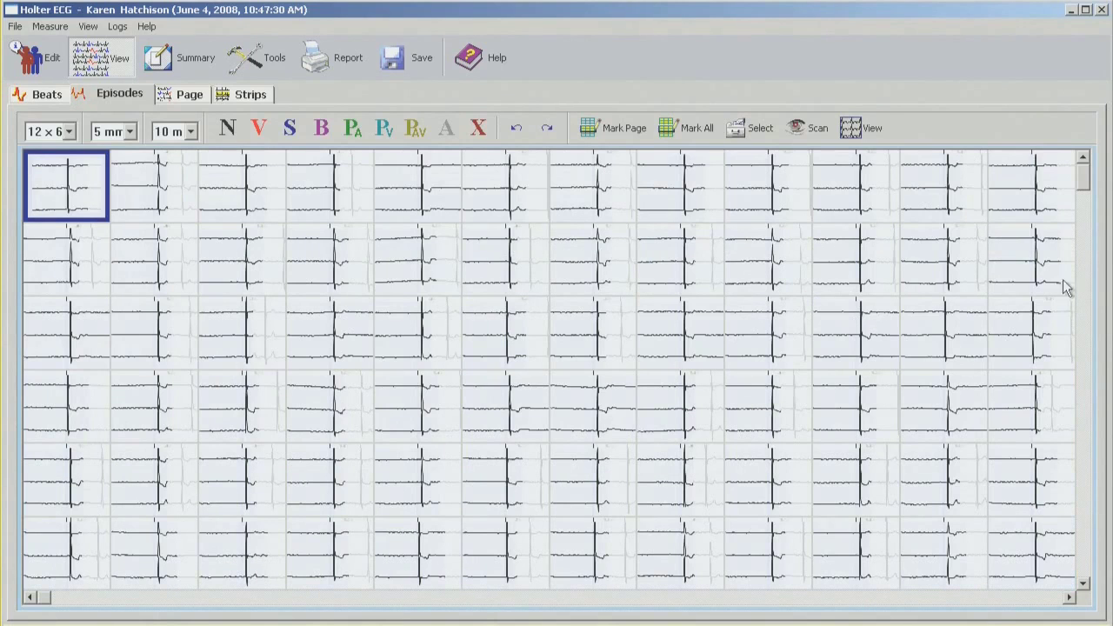
left_click(1083, 429)
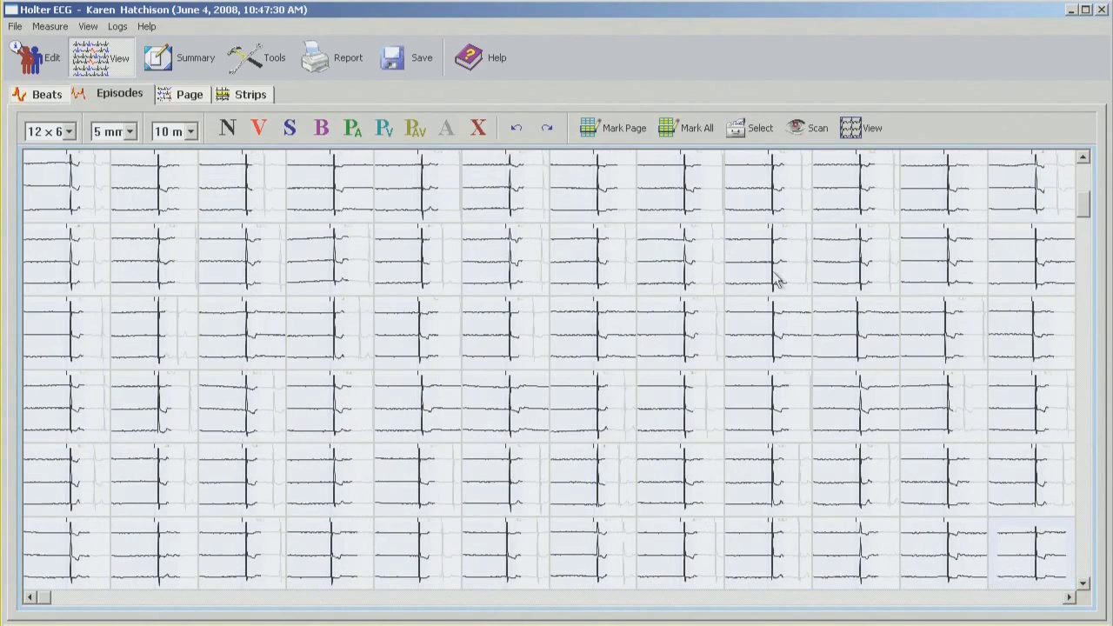
left_click(187, 131)
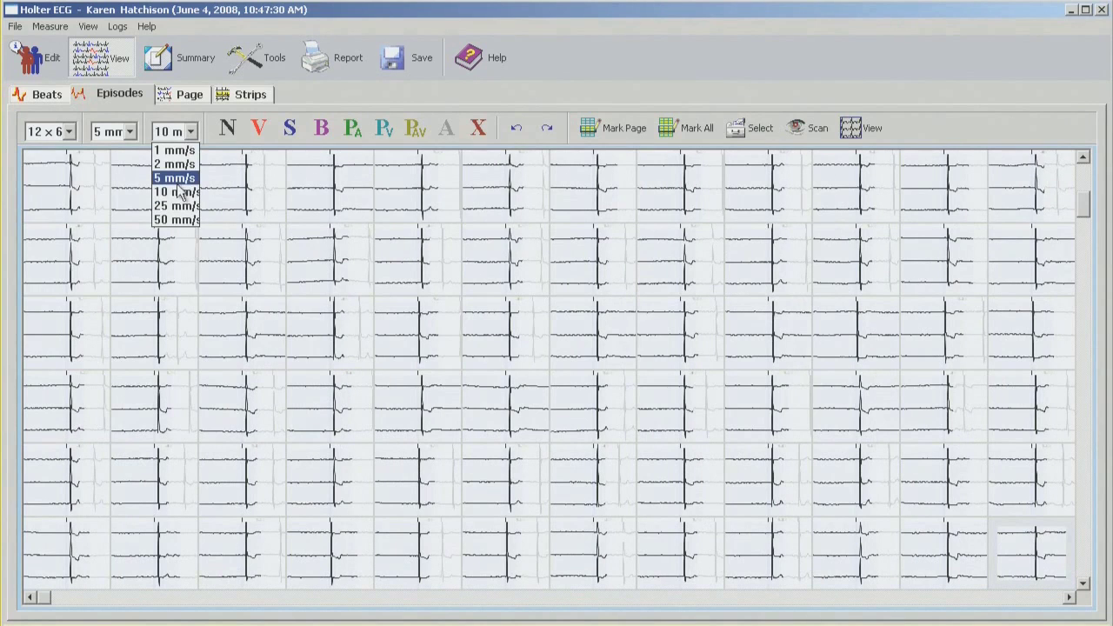
left_click(180, 179)
Page through the full-screen grid of long N-N intervals to its end, checking the strips.
scroll(1089, 544, "down", 4)
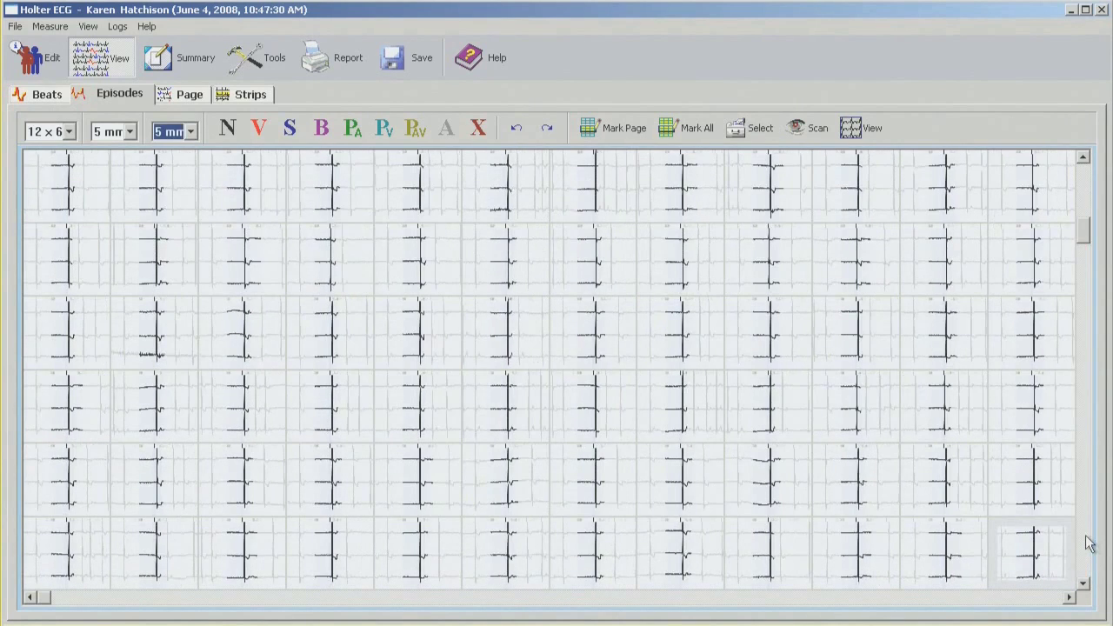
left_click(1085, 574)
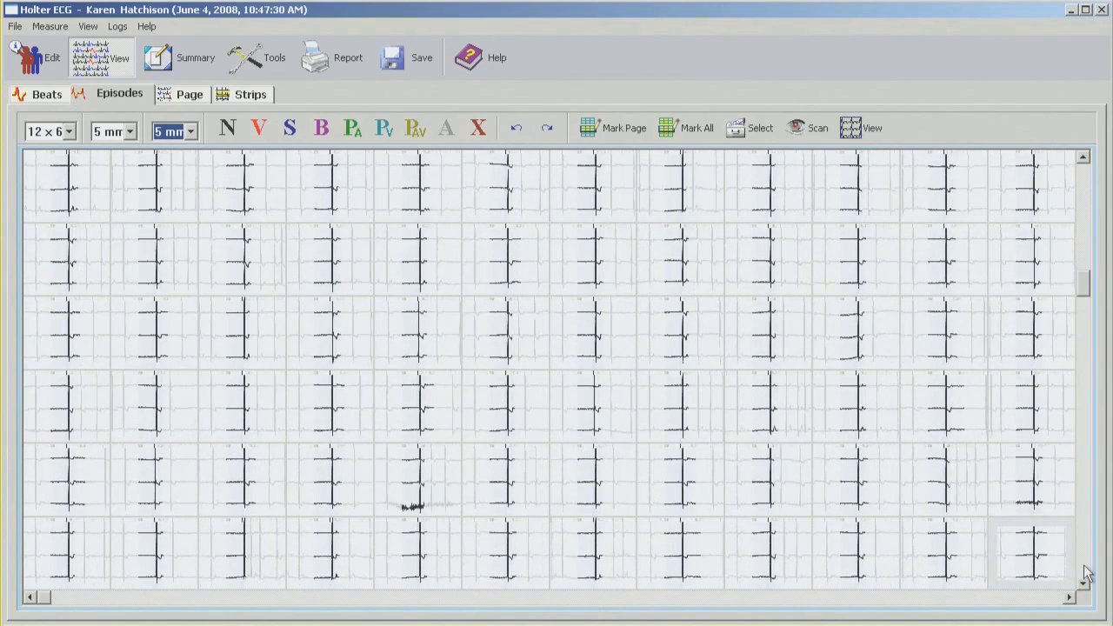
left_click(1085, 574)
left_click(1085, 574)
left_click(1085, 574)
left_click(1085, 573)
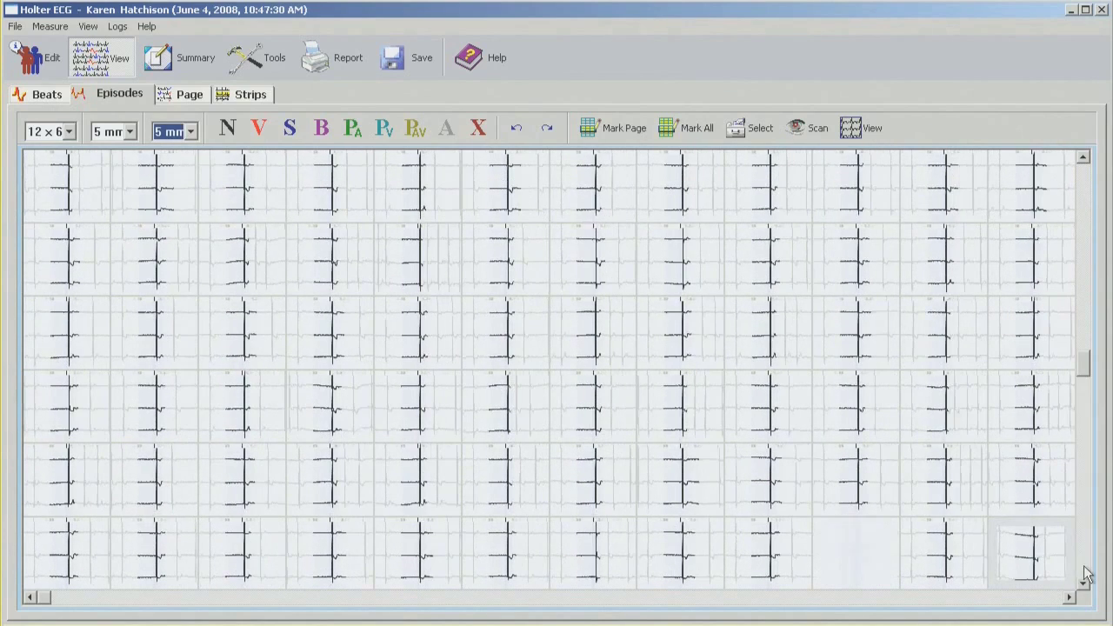
left_click(1085, 573)
left_click(1084, 574)
left_click(1085, 574)
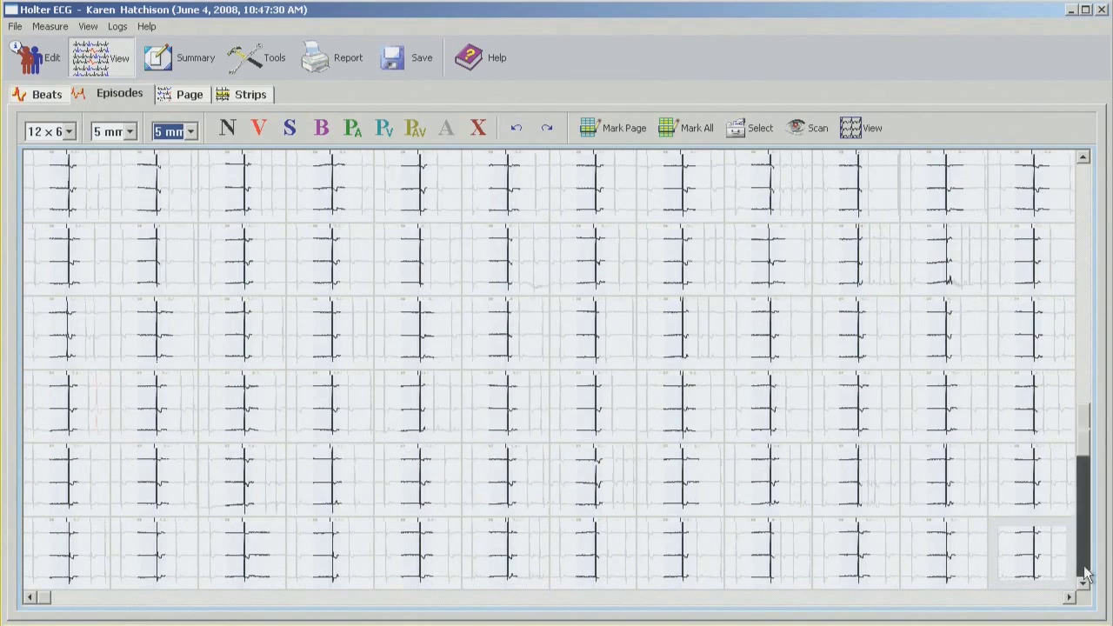
left_click(1085, 573)
left_click(1085, 574)
left_click(1085, 573)
left_click(1085, 574)
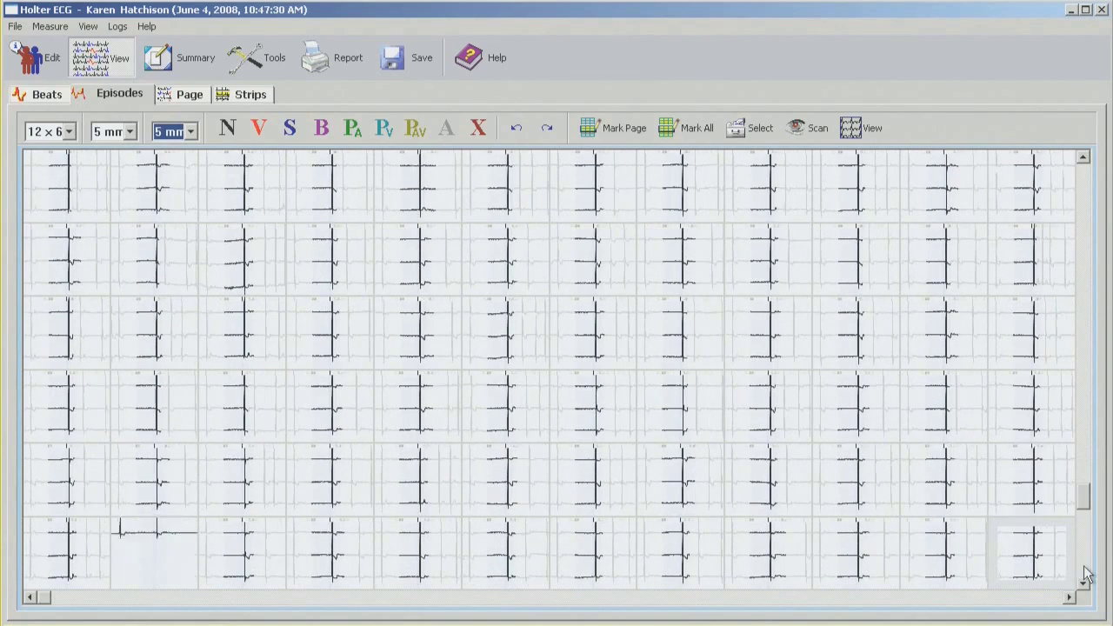
left_click(1085, 574)
left_click(1084, 573)
left_click(1085, 573)
left_click(1084, 574)
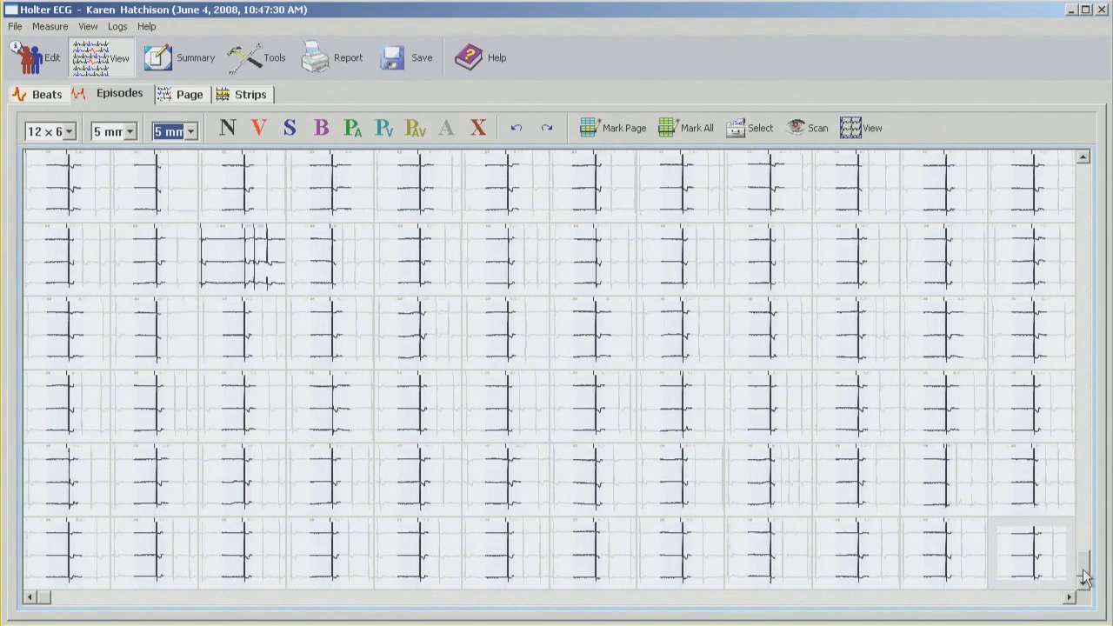
left_click(1085, 573)
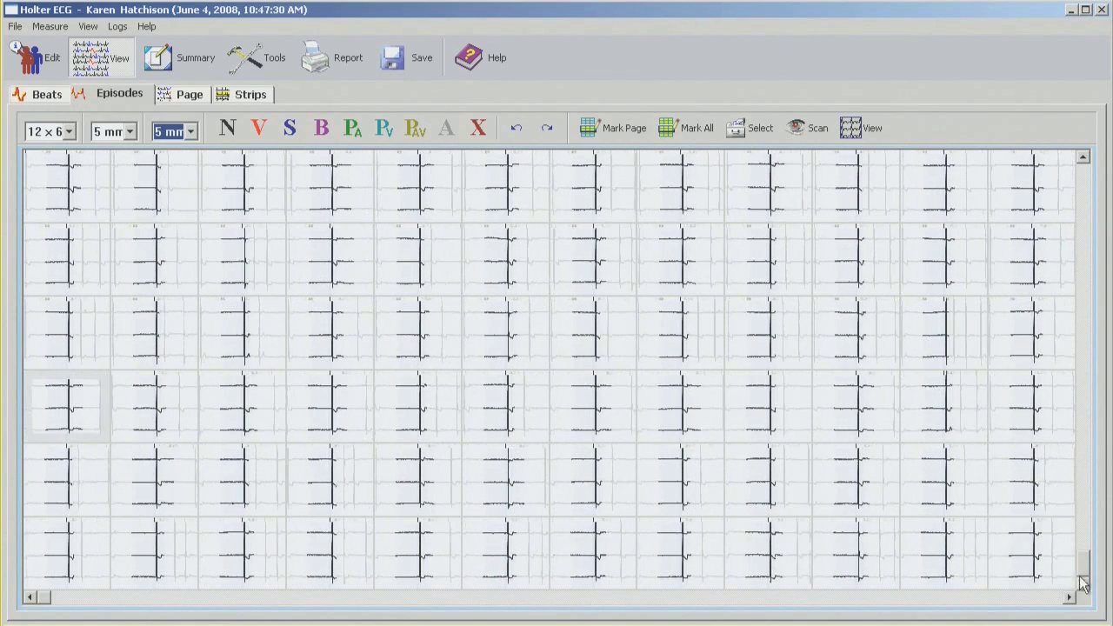
Open the long N-N intervals as full strips, go to the 6:31:52 AM one and keep it with the description "longest n-n".
double_click(1026, 541)
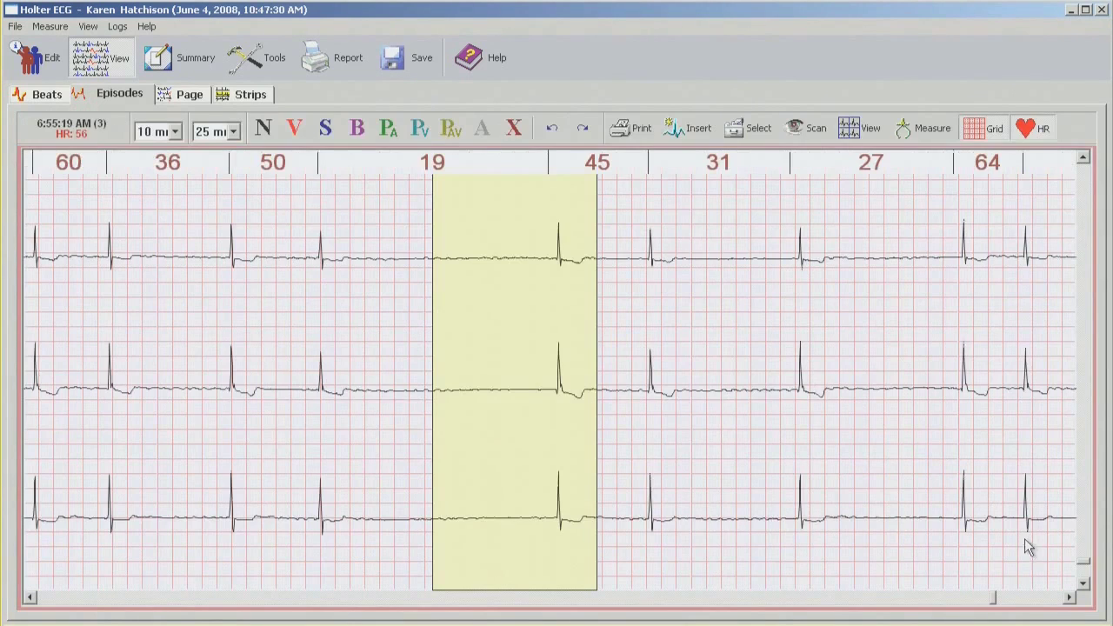
left_click(1083, 581)
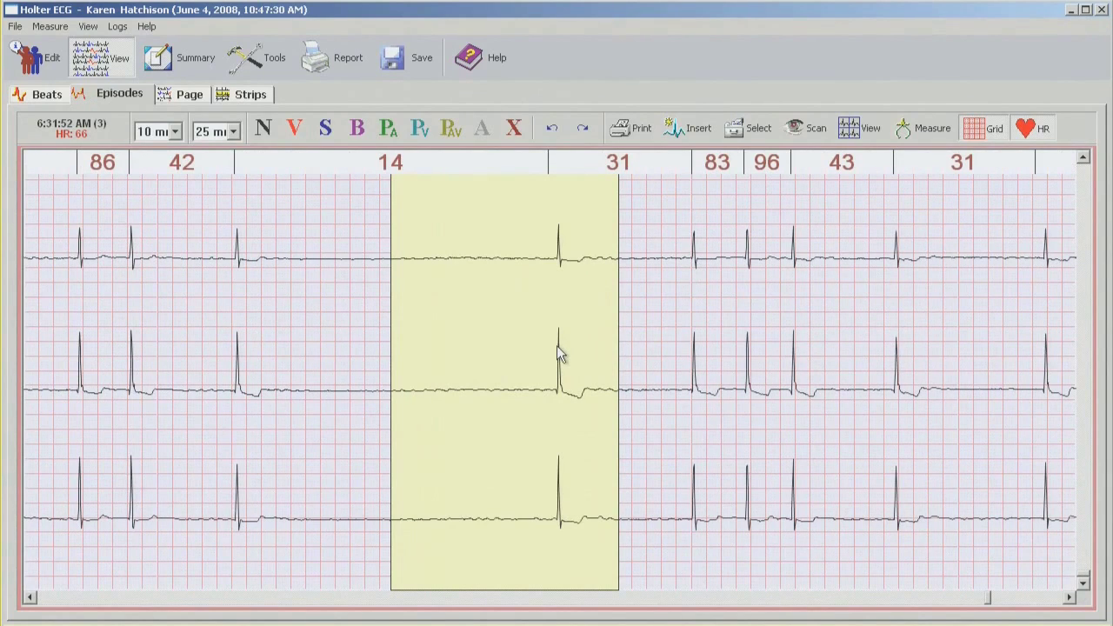
left_click(757, 130)
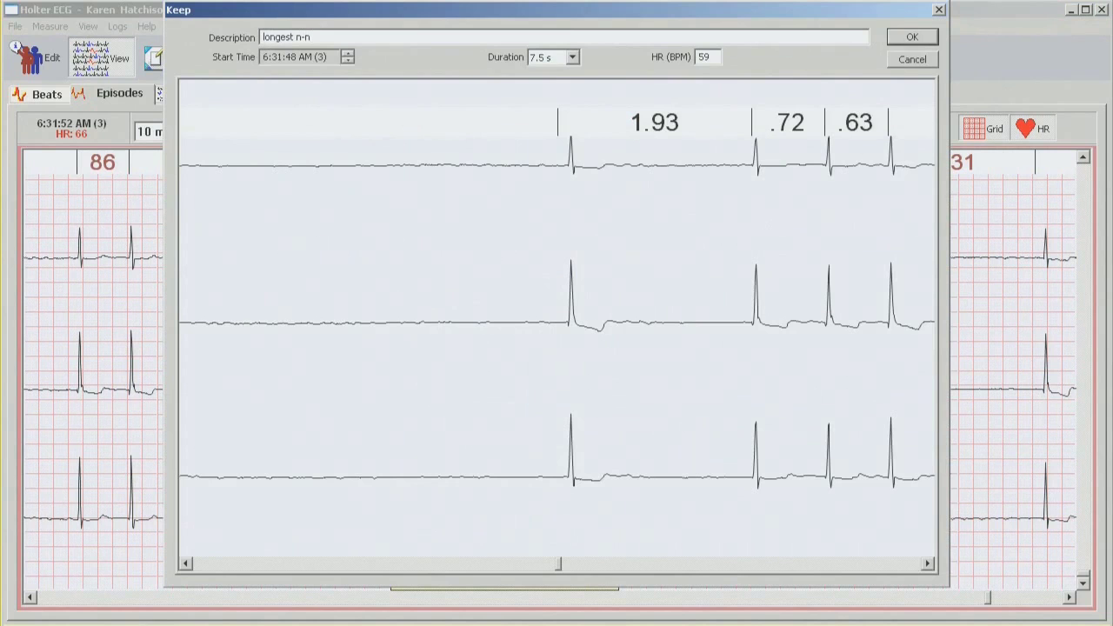
left_click(913, 38)
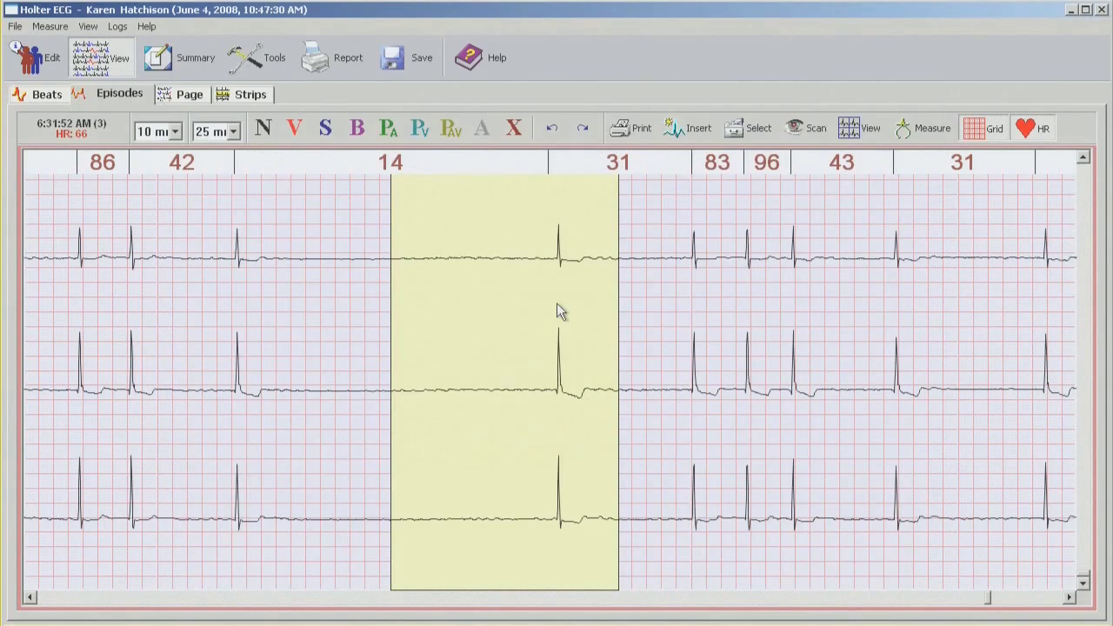
Return to the episode overview and select the shortest N-N intervals, from 286 to 344 ms, in the R-R interval histogram.
double_click(559, 311)
left_click(512, 263)
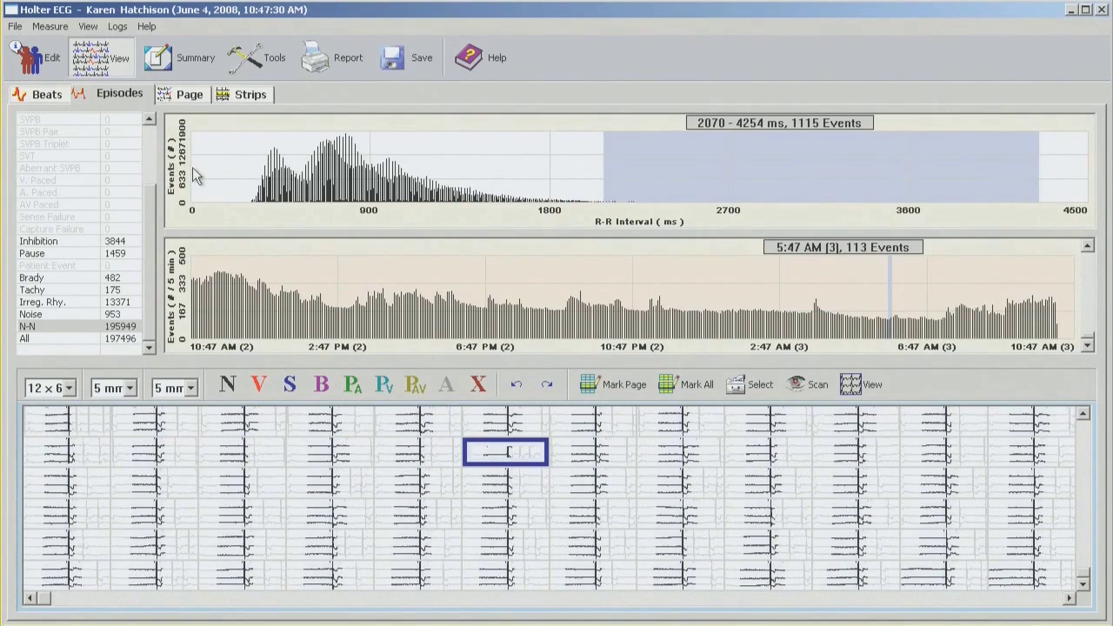
left_click(195, 176)
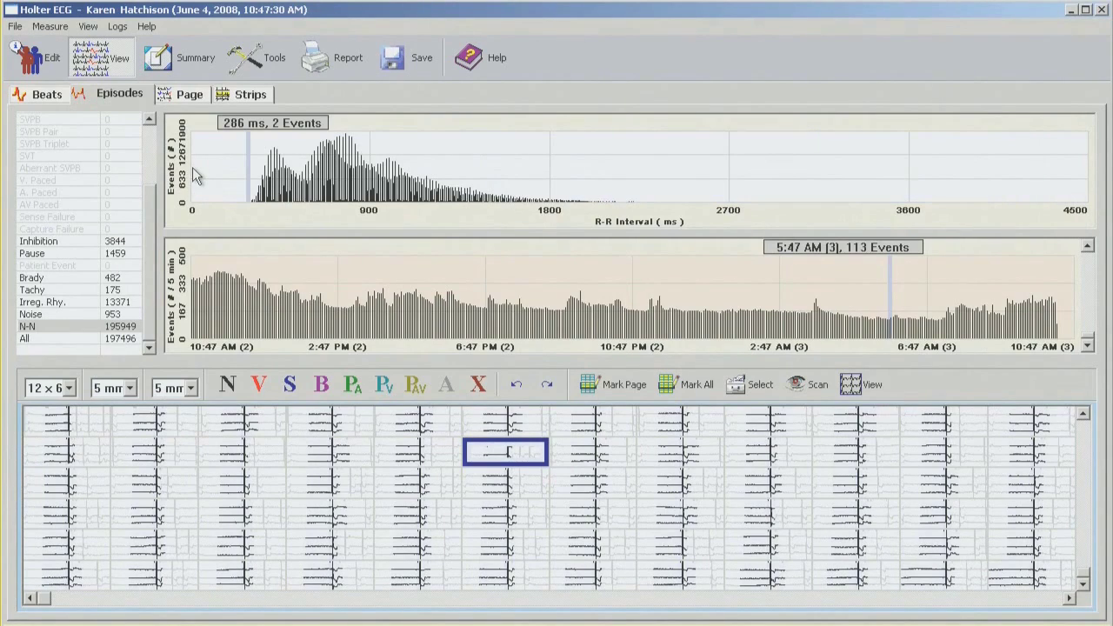
left_click_drag(243, 170, 259, 172)
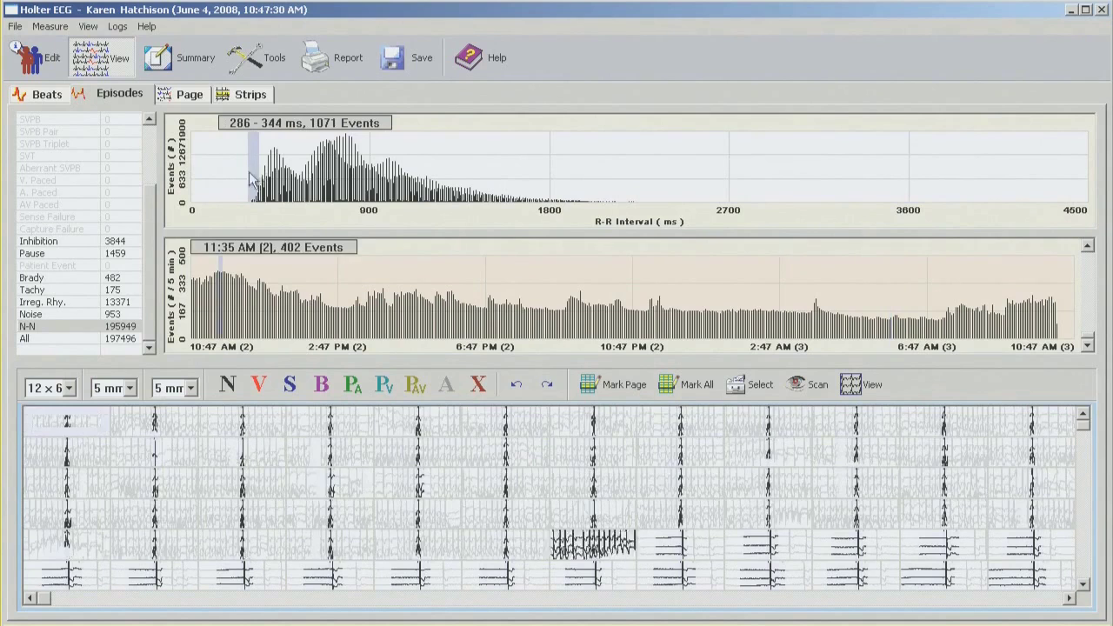
Enlarge the grid of the selected short N-N intervals to full screen and set its strip speed to 10 mm/s.
left_click(68, 424)
left_click(68, 426)
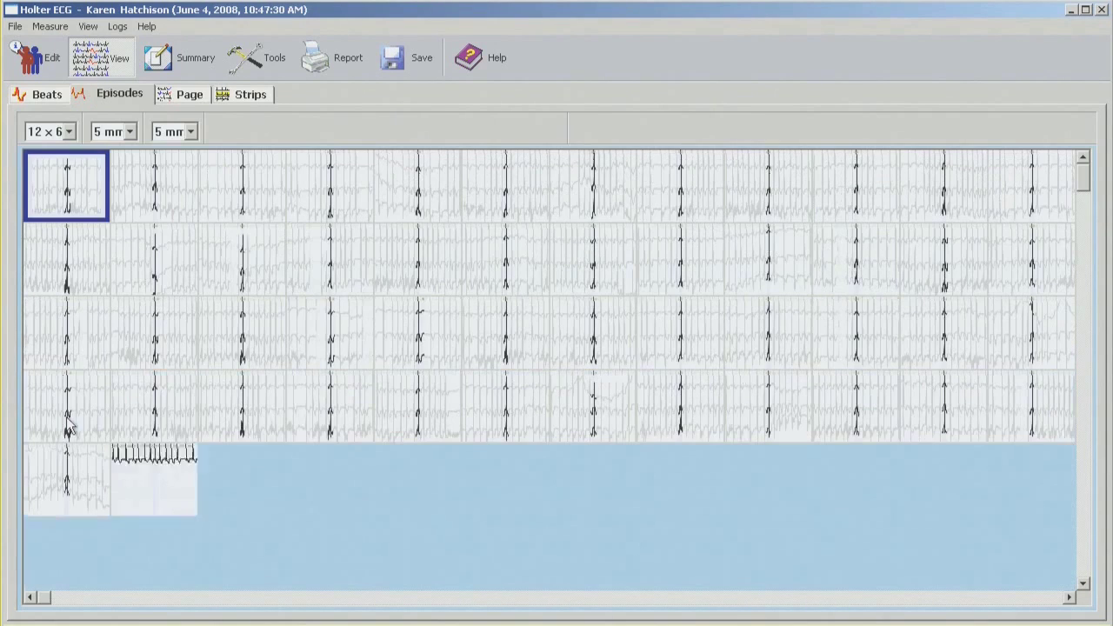
left_click(190, 131)
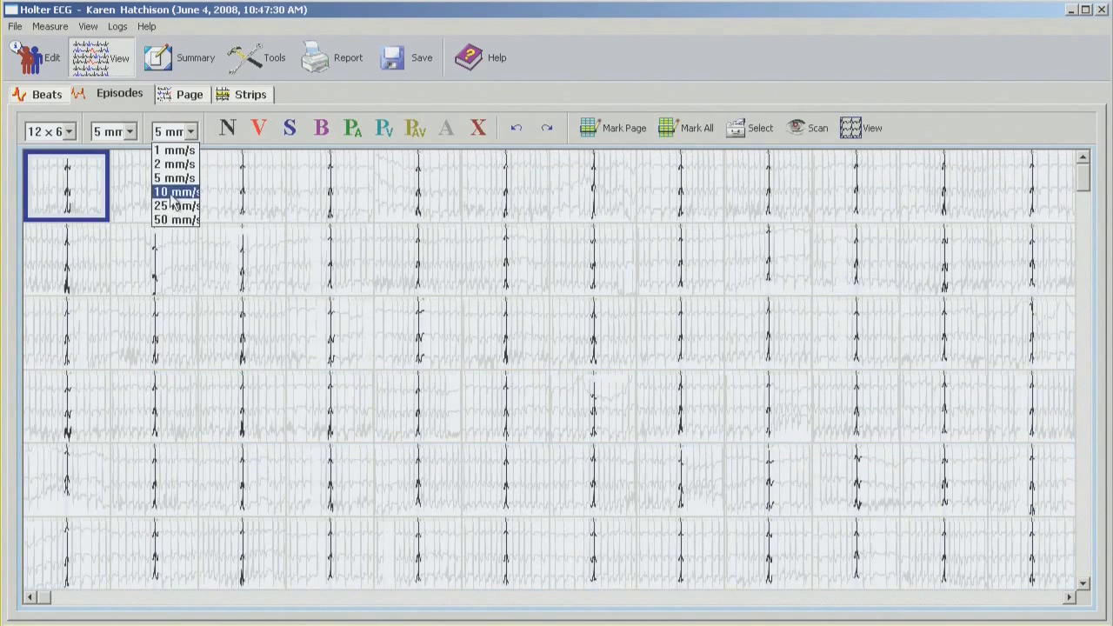
left_click(174, 191)
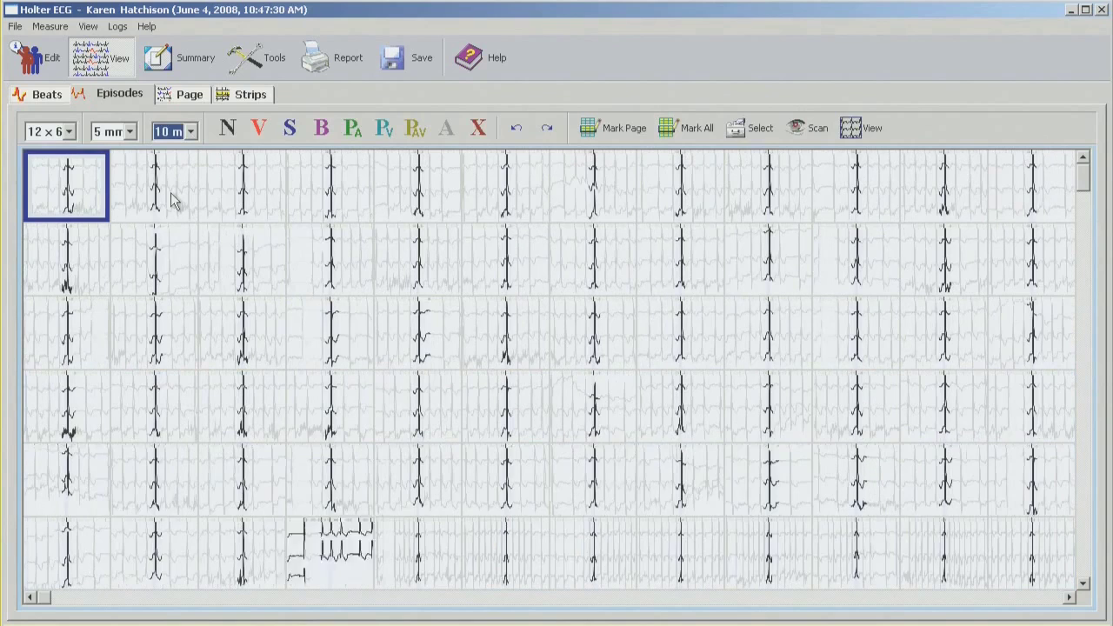
Open the first of the short N-N intervals as a full strip and keep it with the description "shortest n-n".
double_click(76, 180)
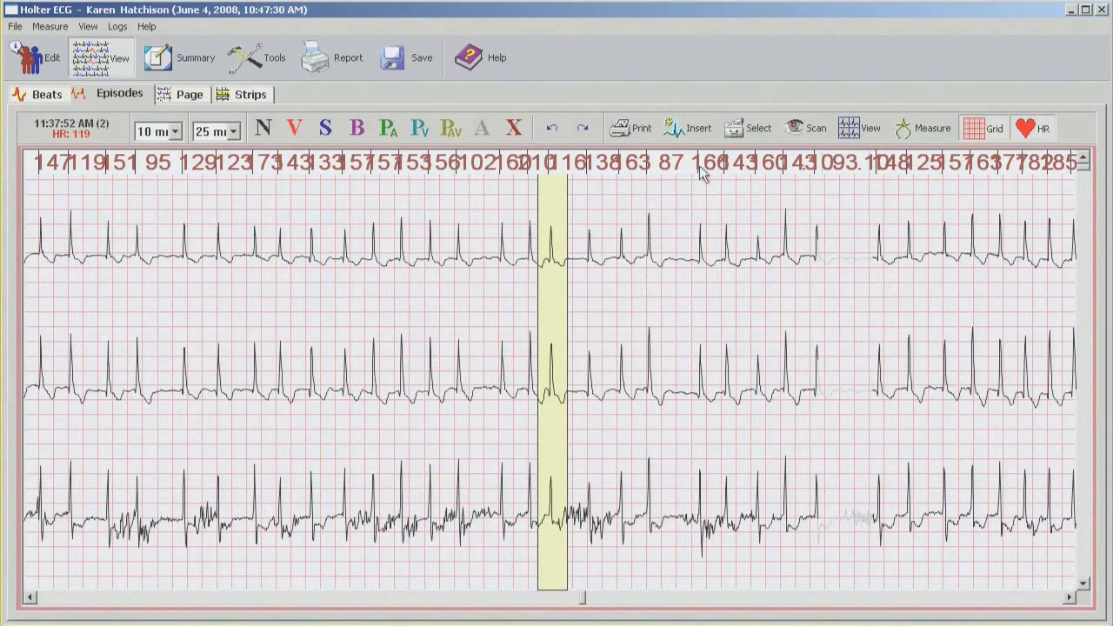
left_click(734, 131)
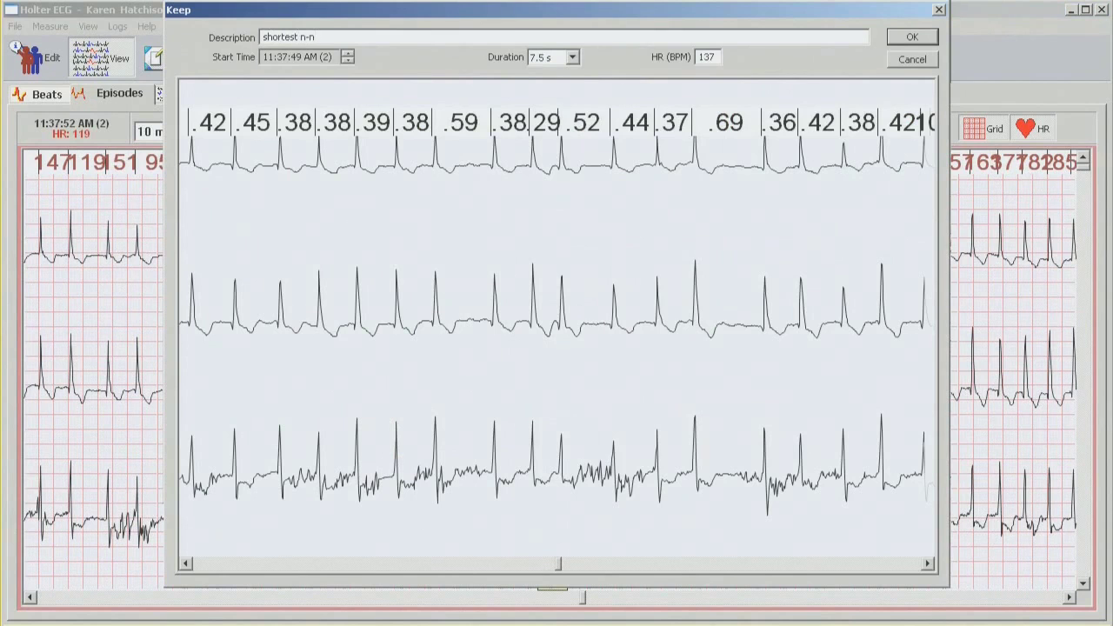
left_click(910, 38)
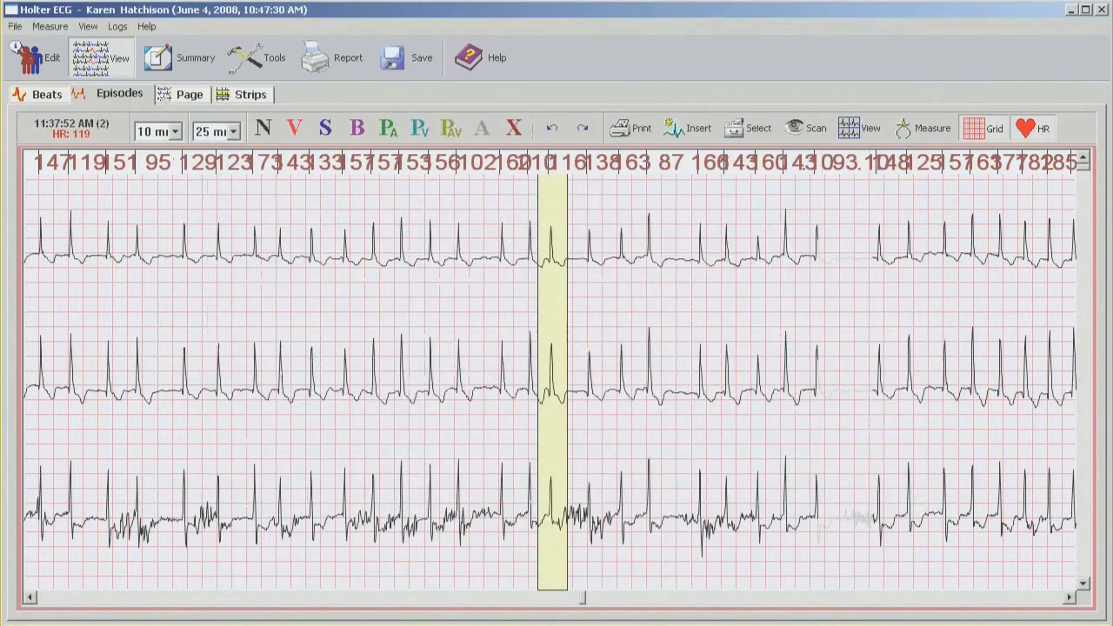
Return to the episode overview and check the totals of all episode types from VPB down to N-N.
double_click(546, 278)
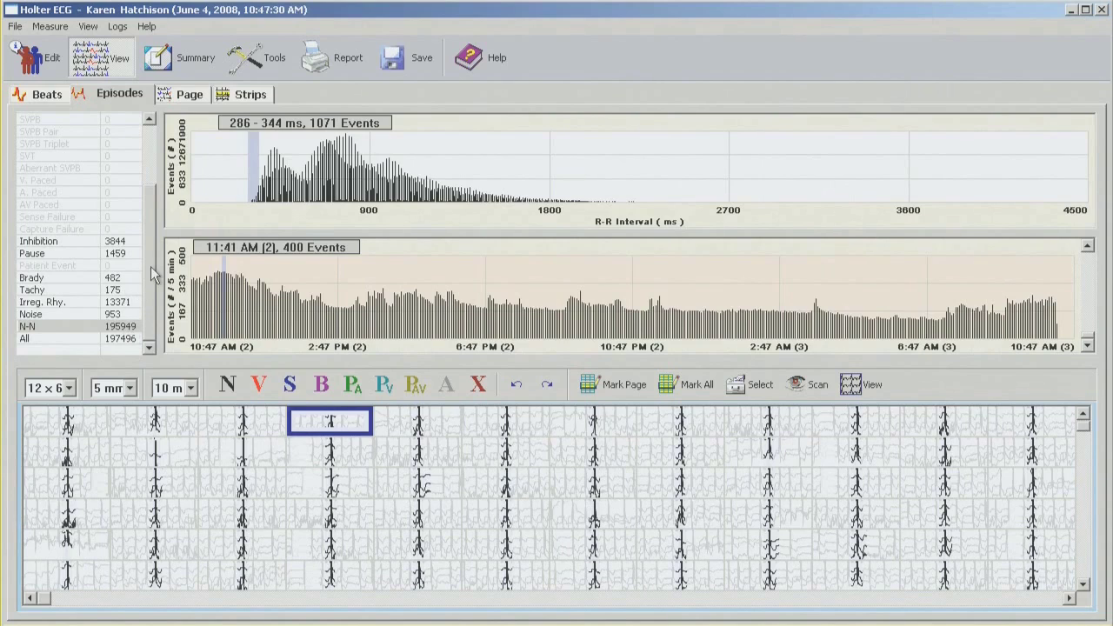
left_click_drag(151, 266, 154, 180)
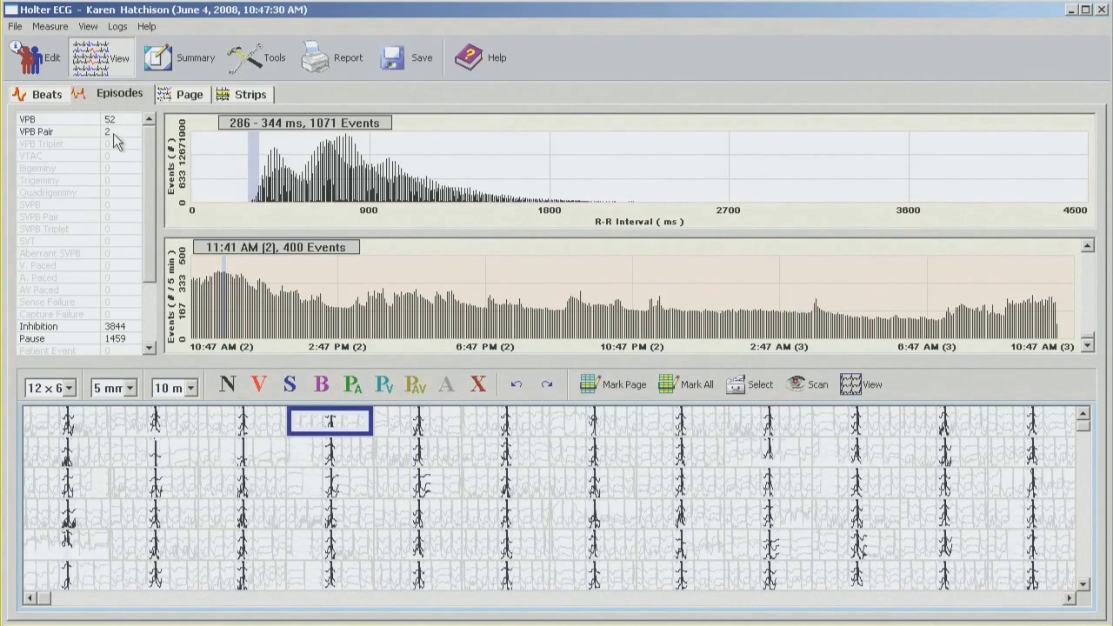
left_click_drag(145, 155, 147, 196)
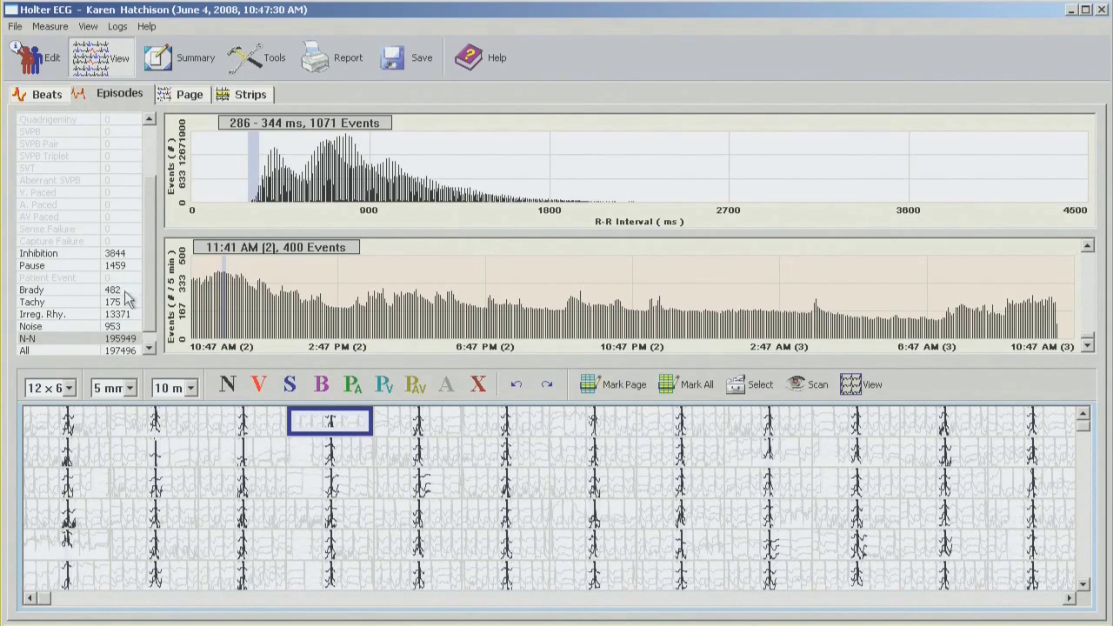
Show the recording as full-disclosure pages with 2 minutes per line and inspect the rhythm around 6:27 PM.
left_click(191, 95)
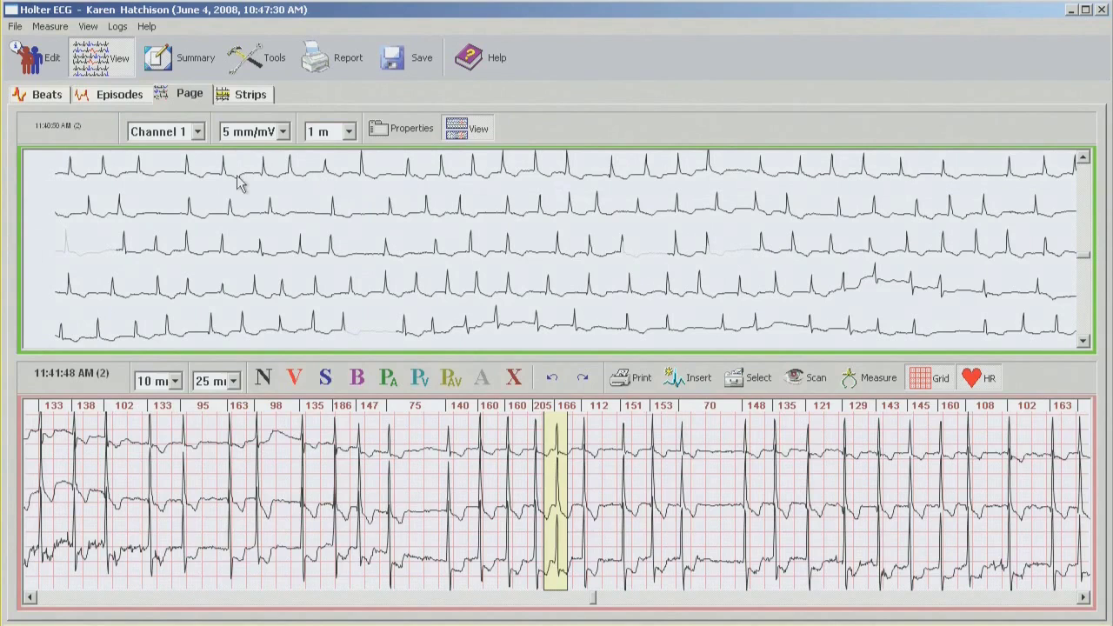
left_click(349, 132)
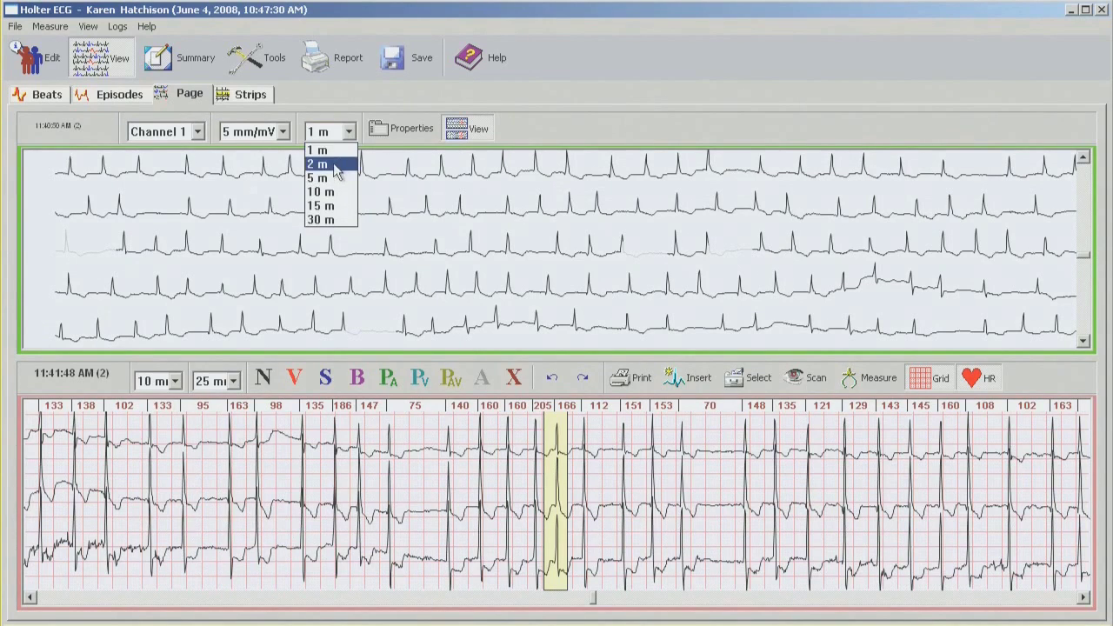
left_click(337, 165)
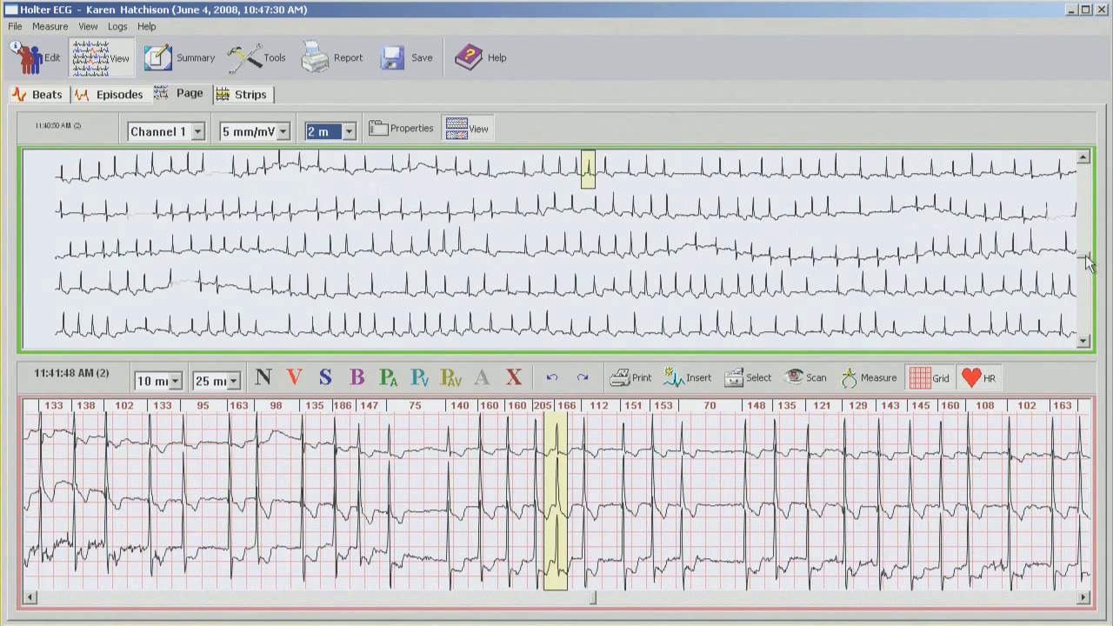
left_click_drag(1088, 264, 1087, 291)
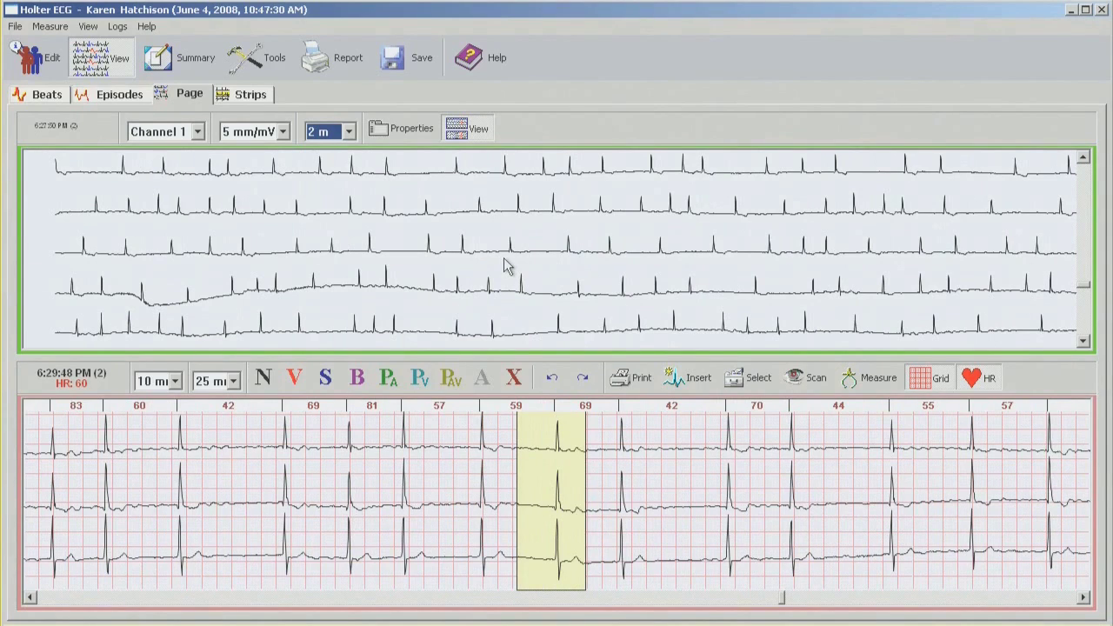
Show the VPB strips for the report and mark the 3:07 PM and 3:29 PM ones.
left_click(252, 94)
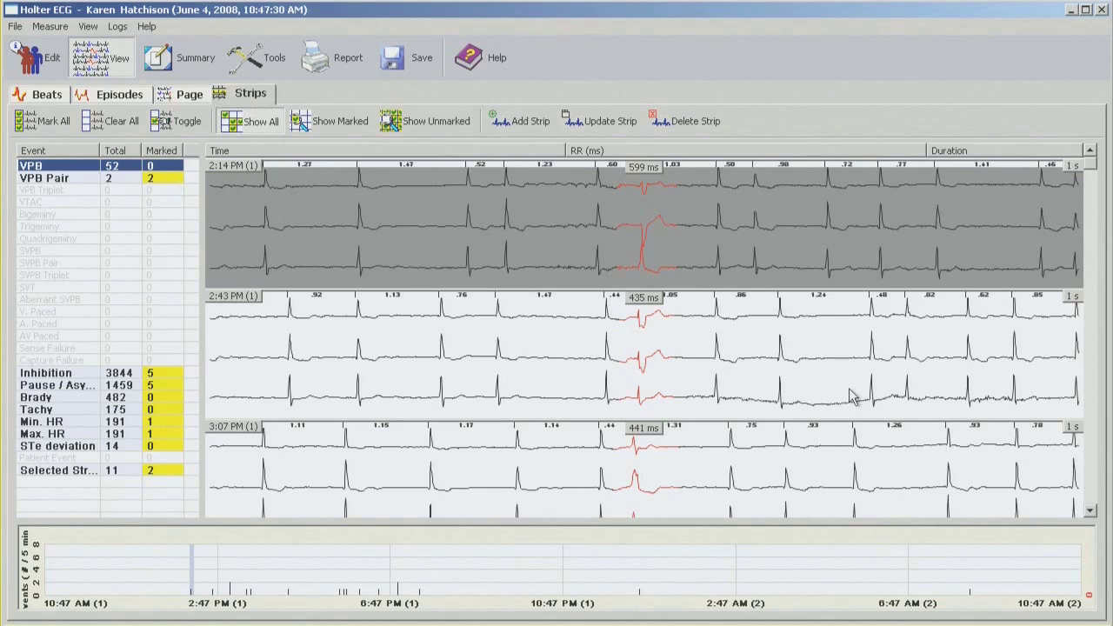
left_click(1093, 470)
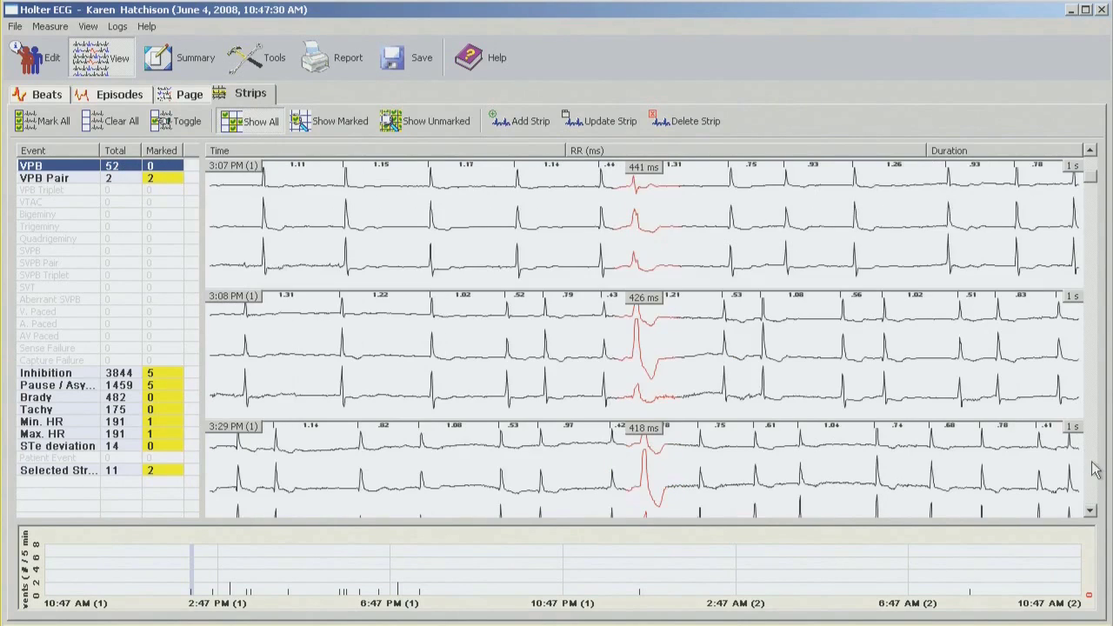
left_click(654, 214)
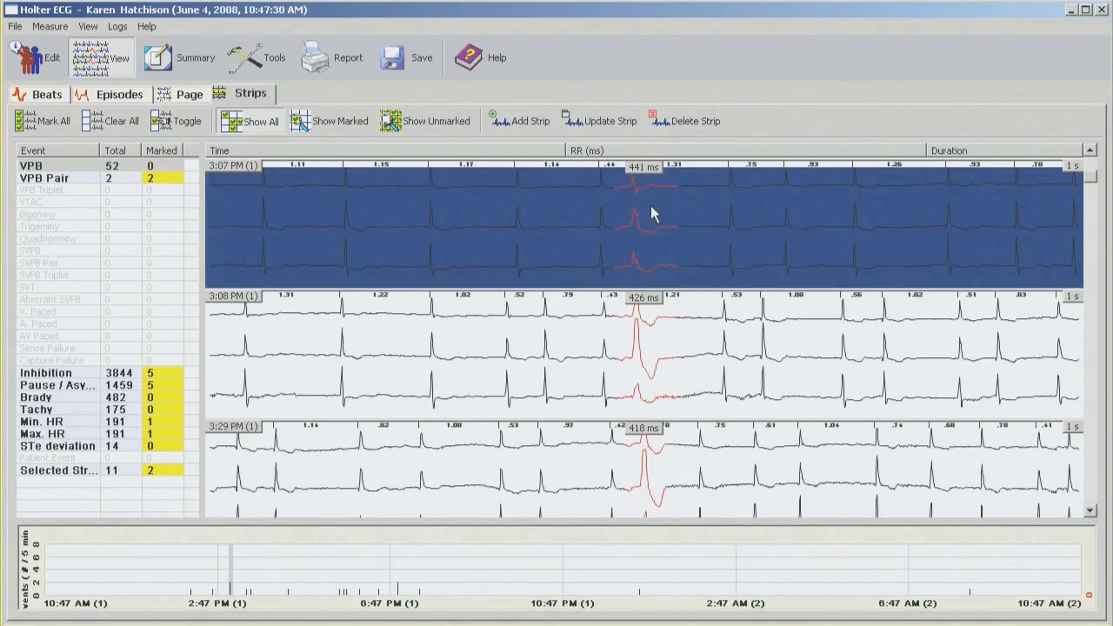
left_click(653, 214)
left_click(729, 483)
left_click(728, 482)
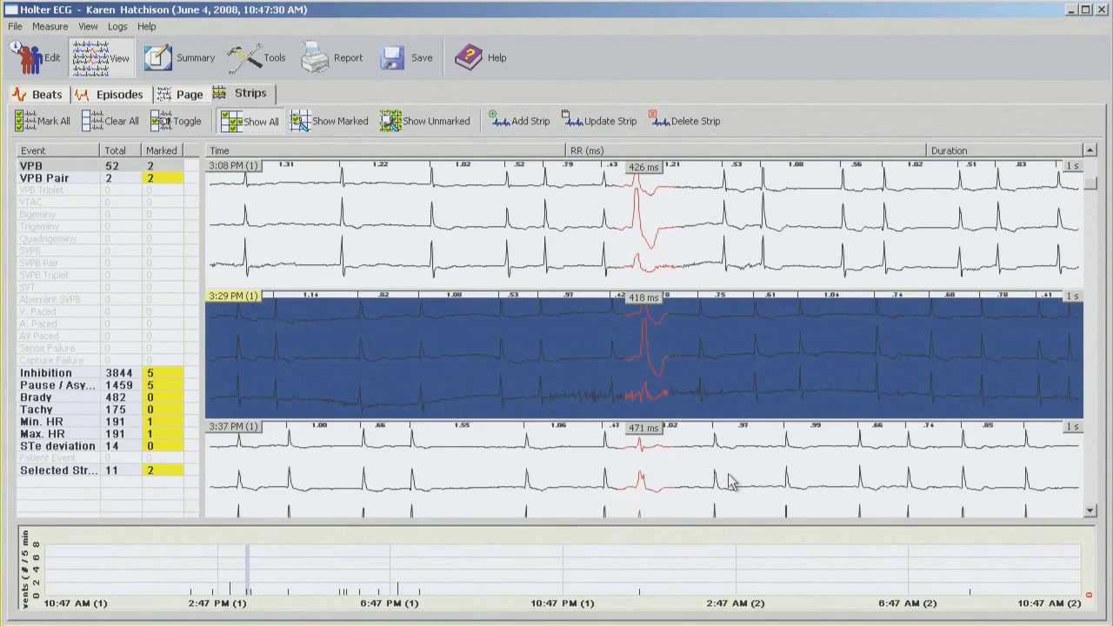
Check the marked VPB Pair strips and clear all marks from the Inhibition strips.
left_click(156, 178)
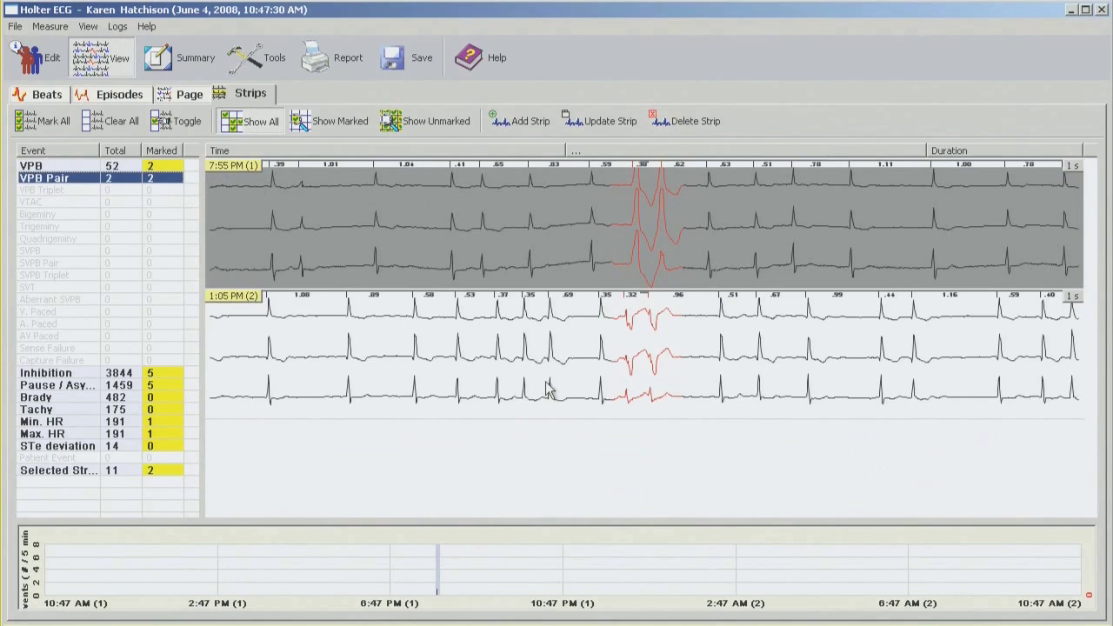
left_click(152, 376)
left_click(120, 122)
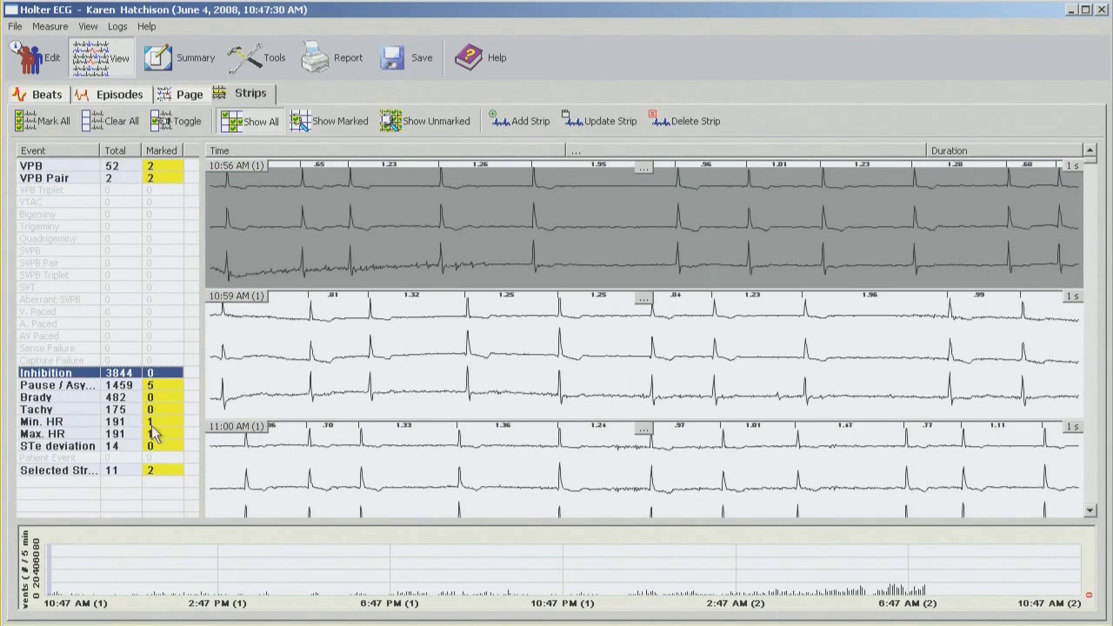
Show the Pause / Asystole strips and look through them to the end of the list.
left_click(155, 388)
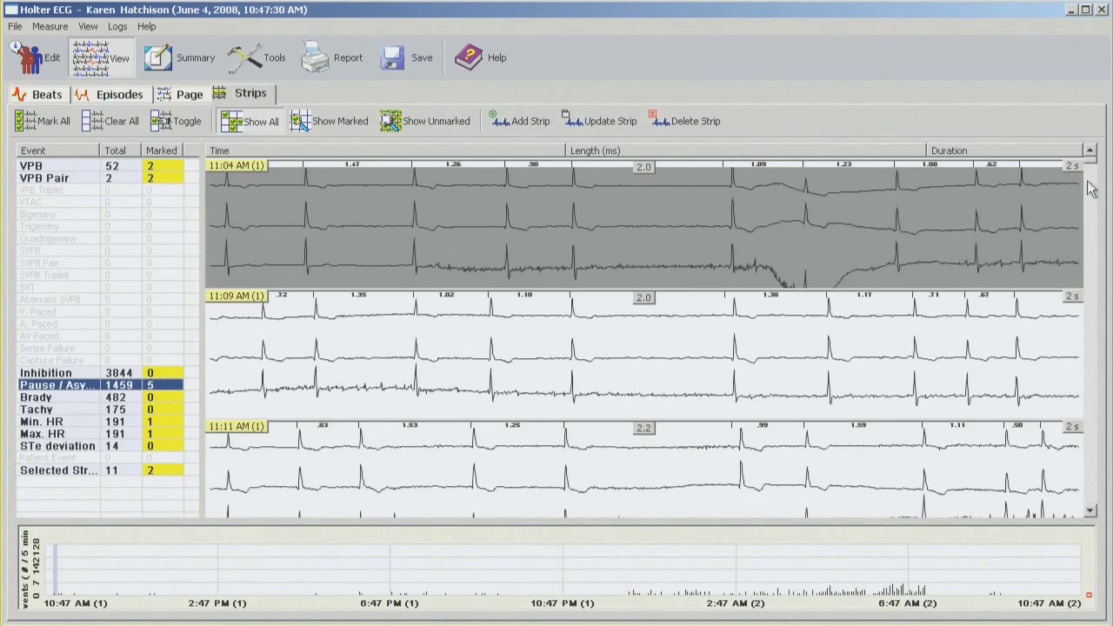
left_click_drag(1094, 169, 1094, 504)
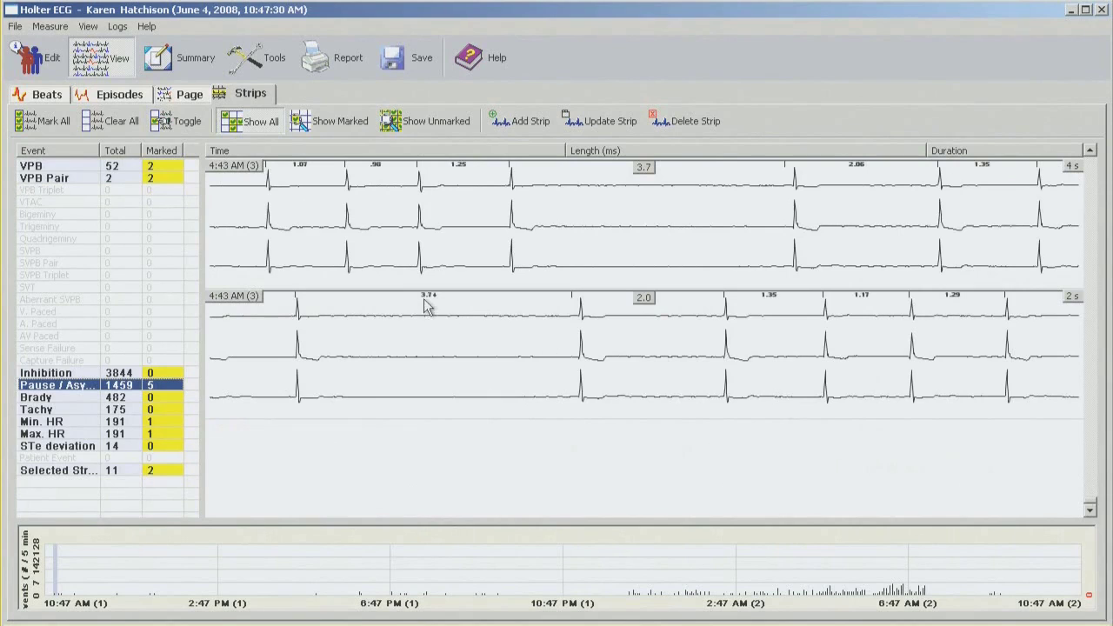
Mark both 4:43 AM strips at the end of the Pause / Asystole list for the report.
left_click(644, 349)
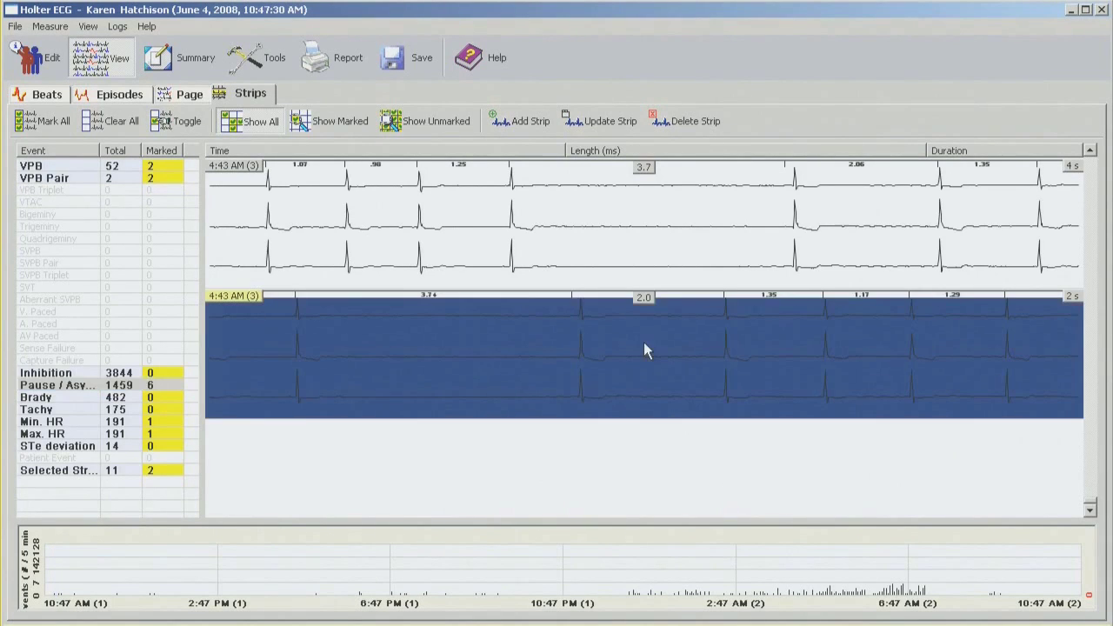
left_click(718, 207)
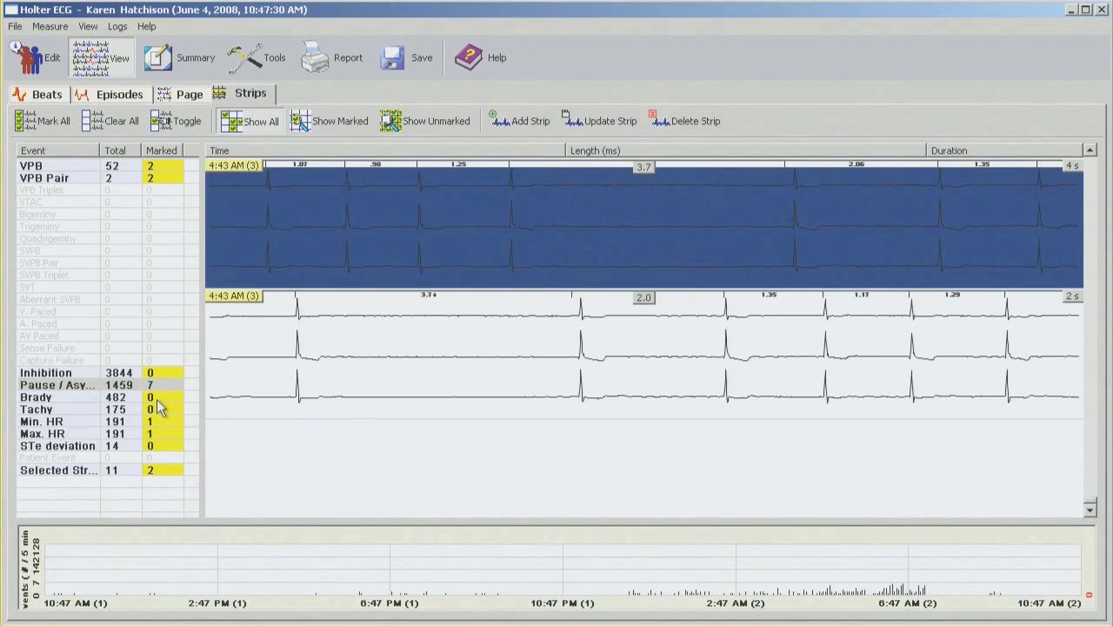
Mark the 10:58 AM Brady strip and the 9:56 PM Tachy strip for the report.
left_click(157, 400)
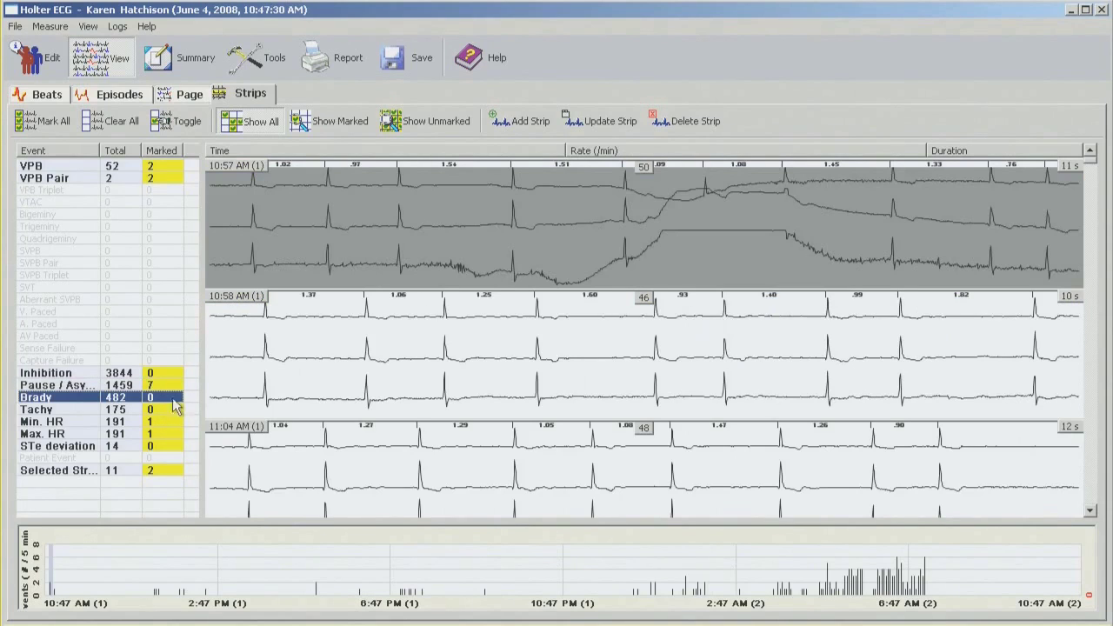
left_click(648, 341)
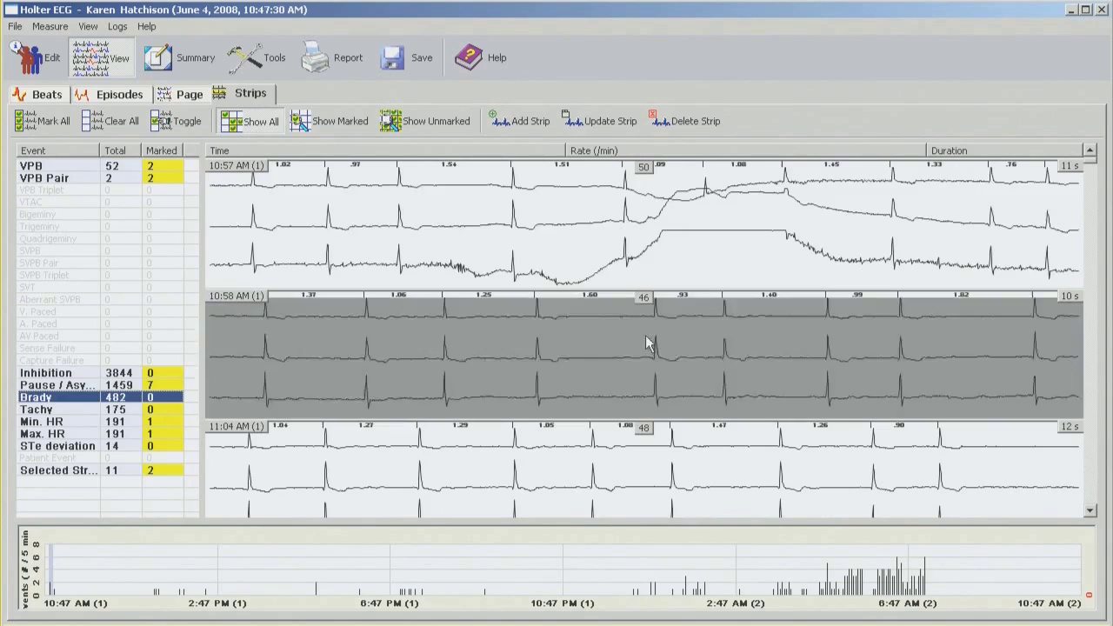
left_click(153, 410)
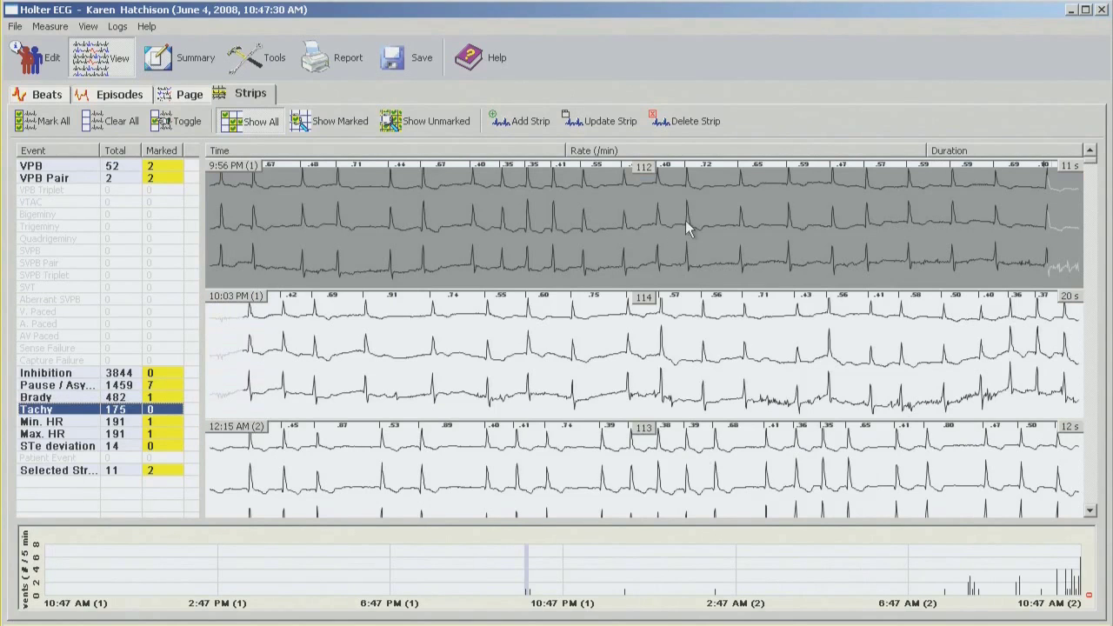
left_click(686, 226)
Check the marked Min. HR and Max. HR strips and look through the selected strips down to the longest n-n one.
left_click(150, 423)
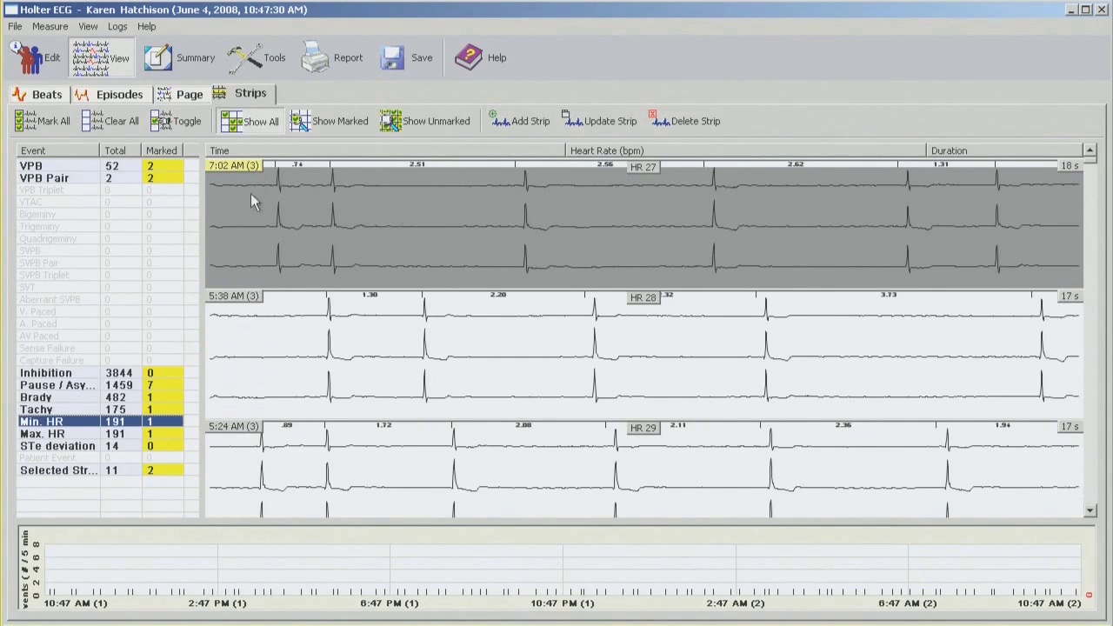
left_click(155, 435)
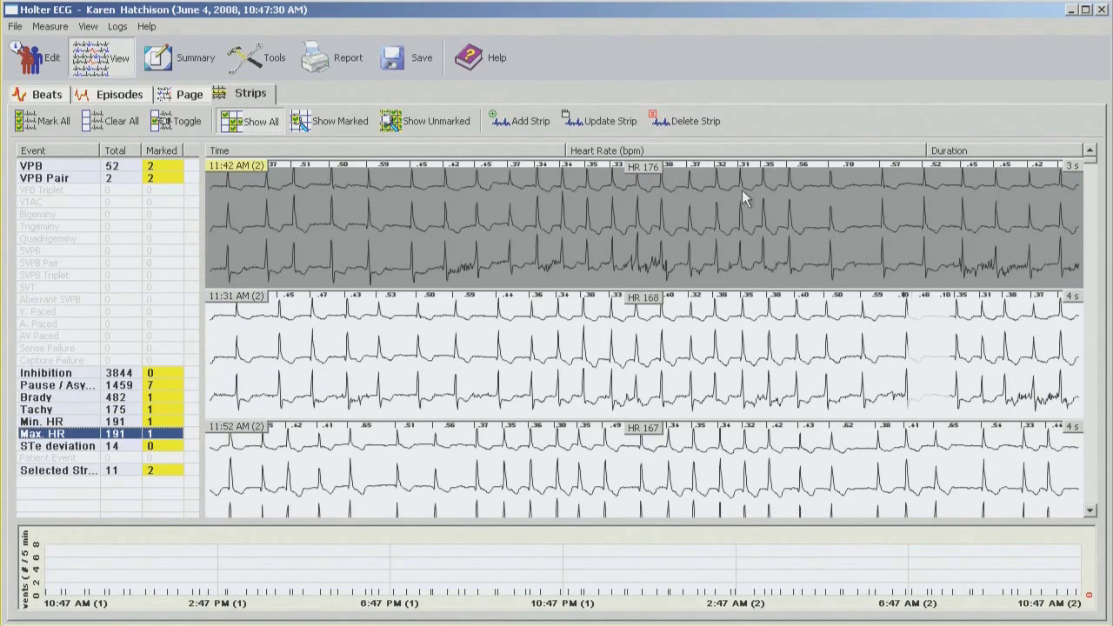
left_click(159, 469)
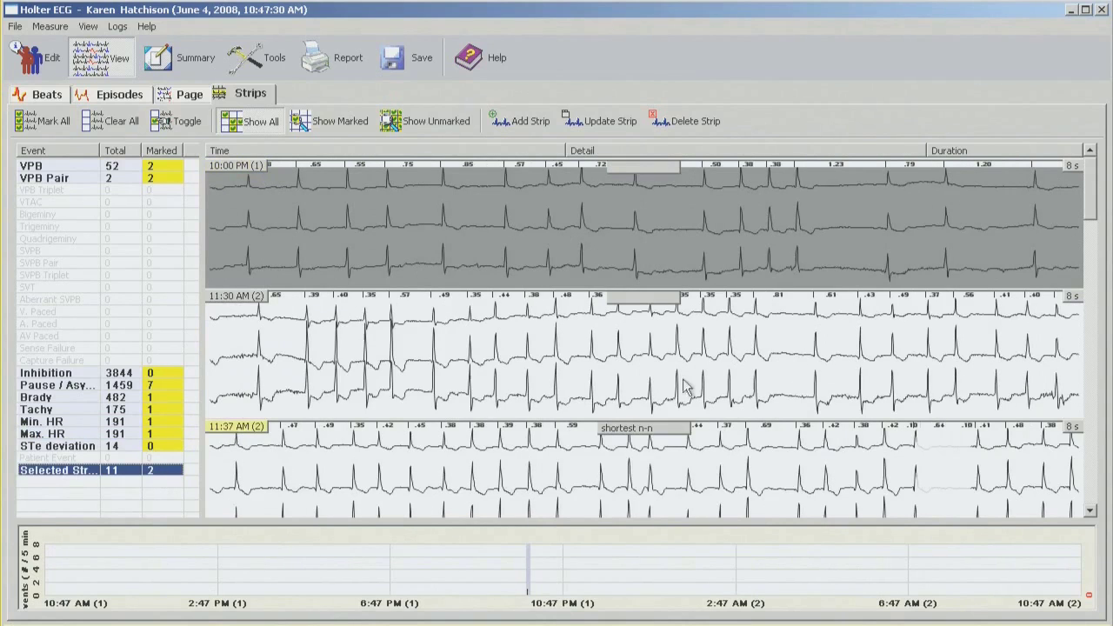
left_click_drag(1097, 187, 1090, 353)
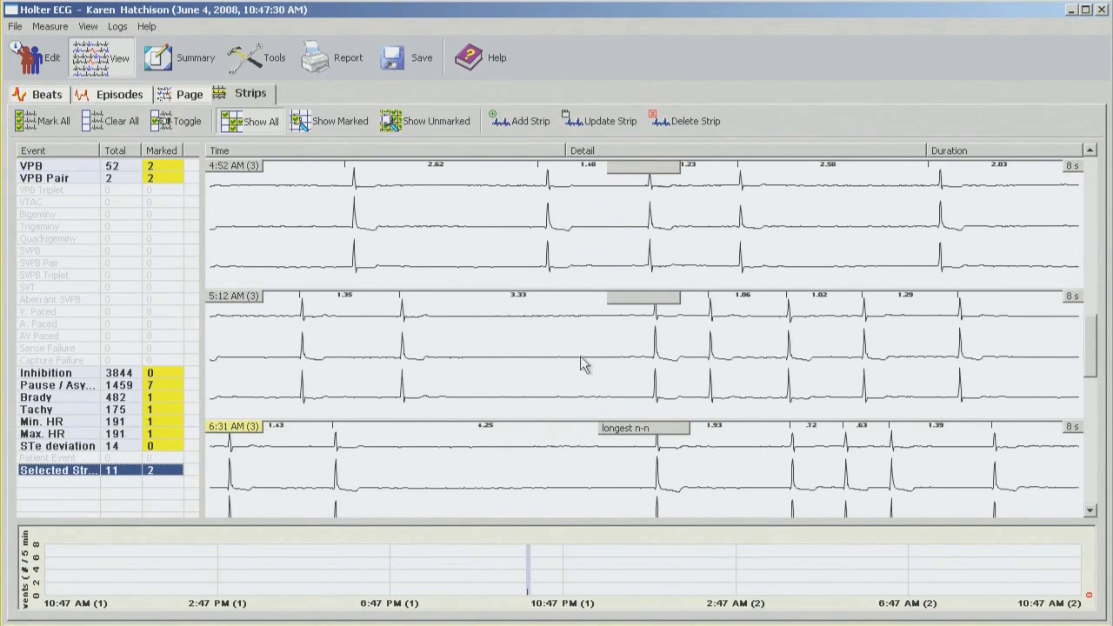
Add the "atrial fibrillation" statement from the impulse formation group of the statement library to the summary's physician interpretation.
left_click(192, 69)
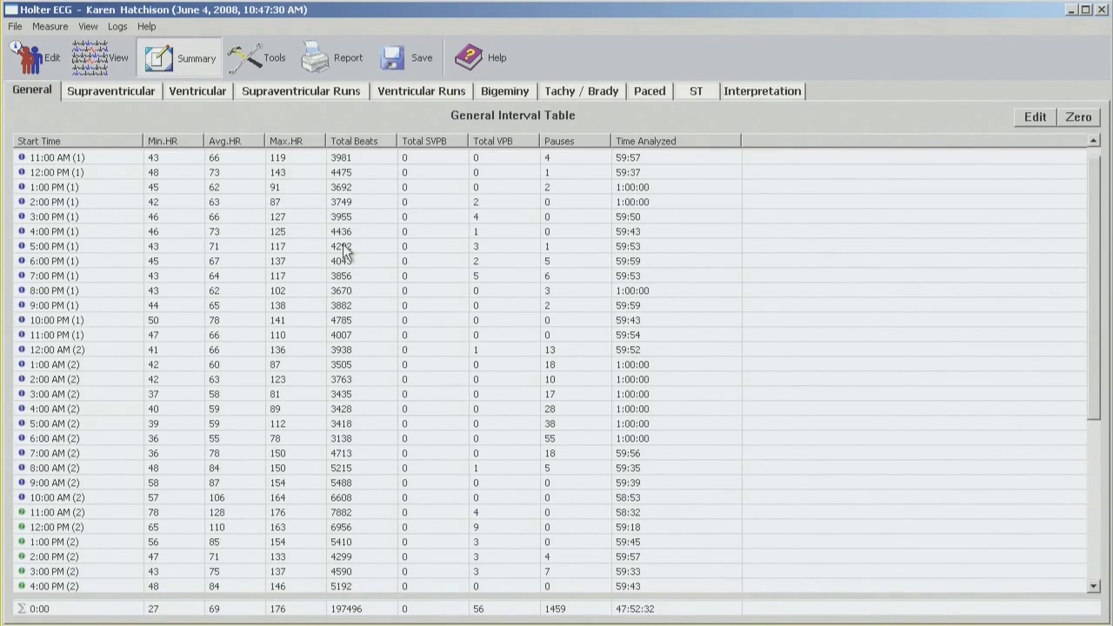
left_click(761, 91)
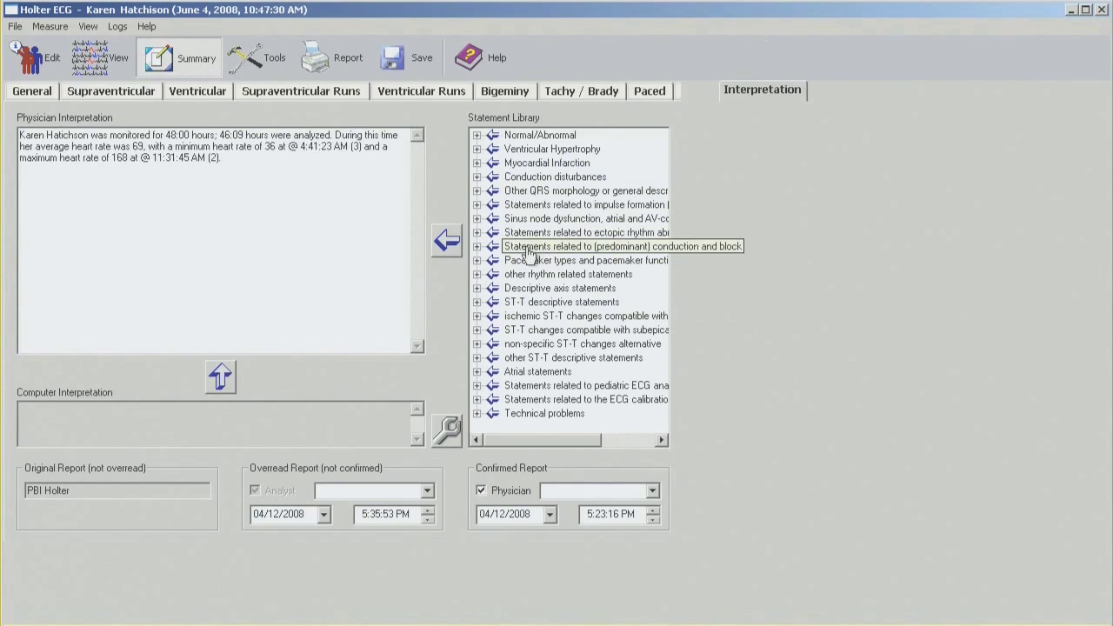
left_click(476, 205)
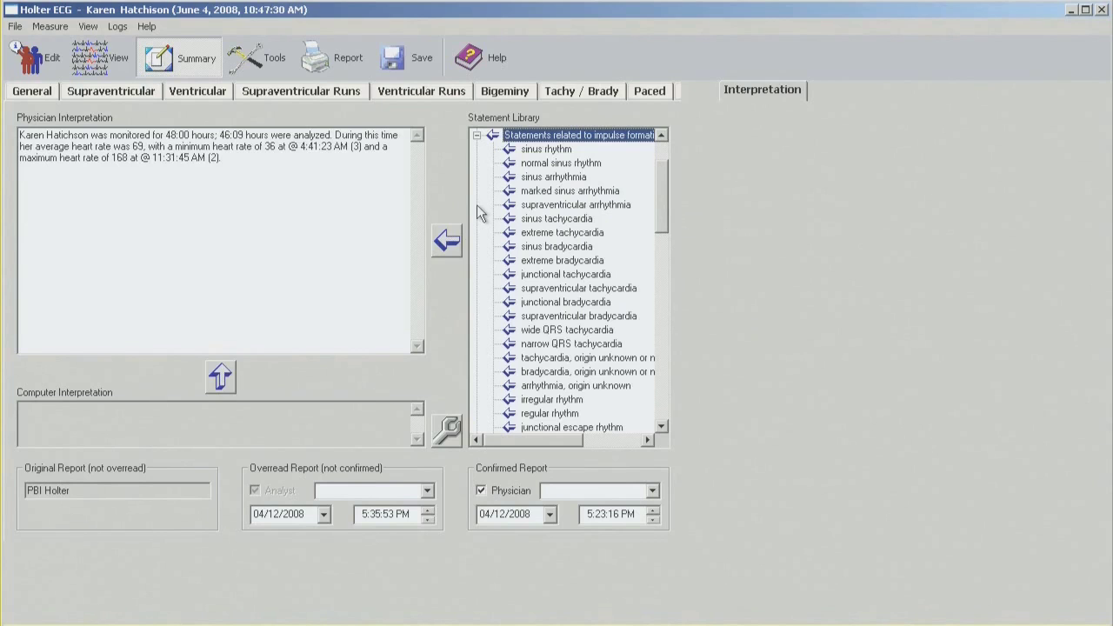
scroll(589, 309, "down", 2)
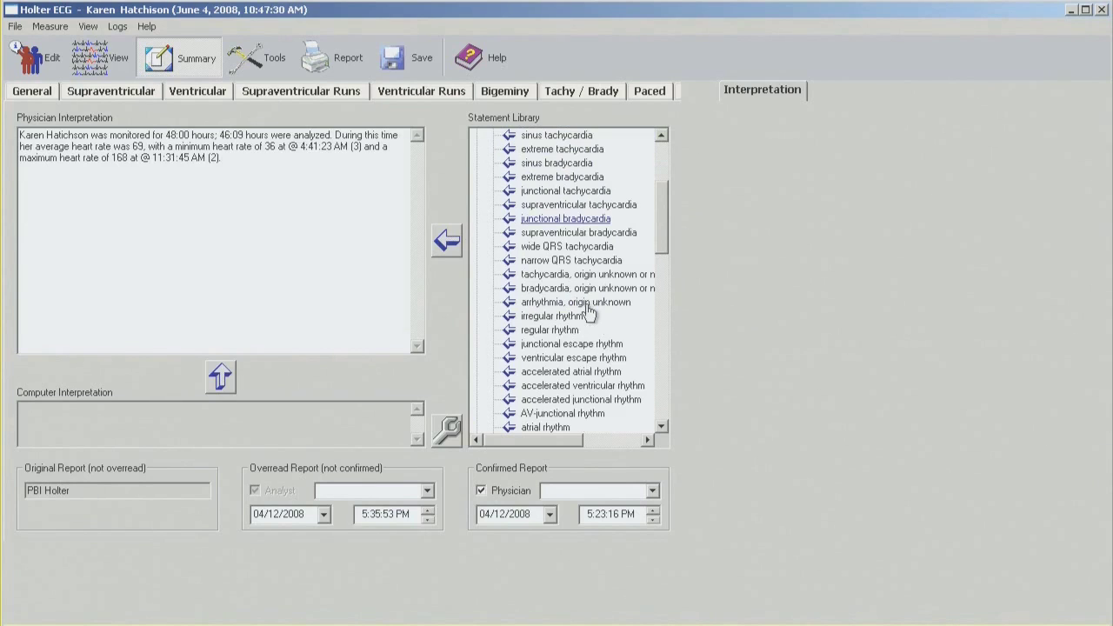
scroll(589, 312, "down", 3)
scroll(589, 312, "down", 3)
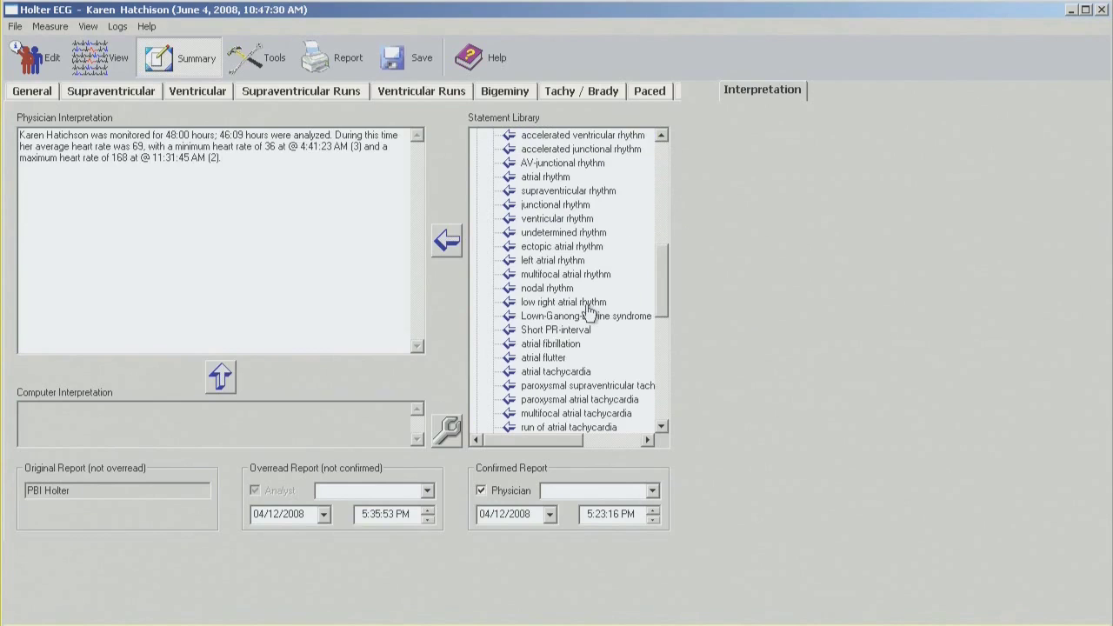
left_click(538, 344)
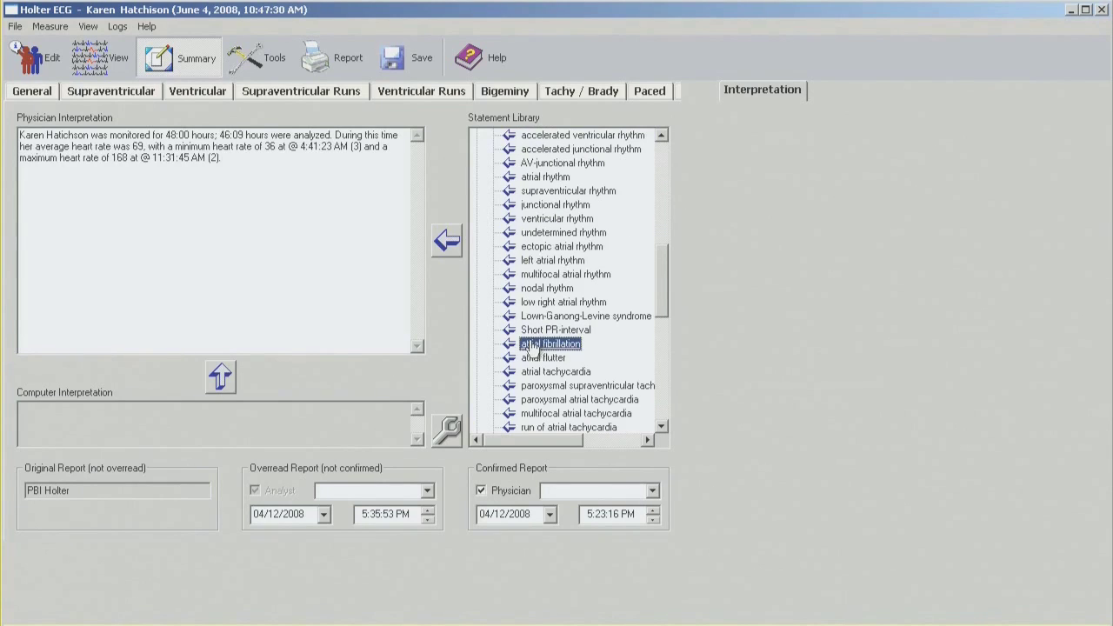
left_click(446, 241)
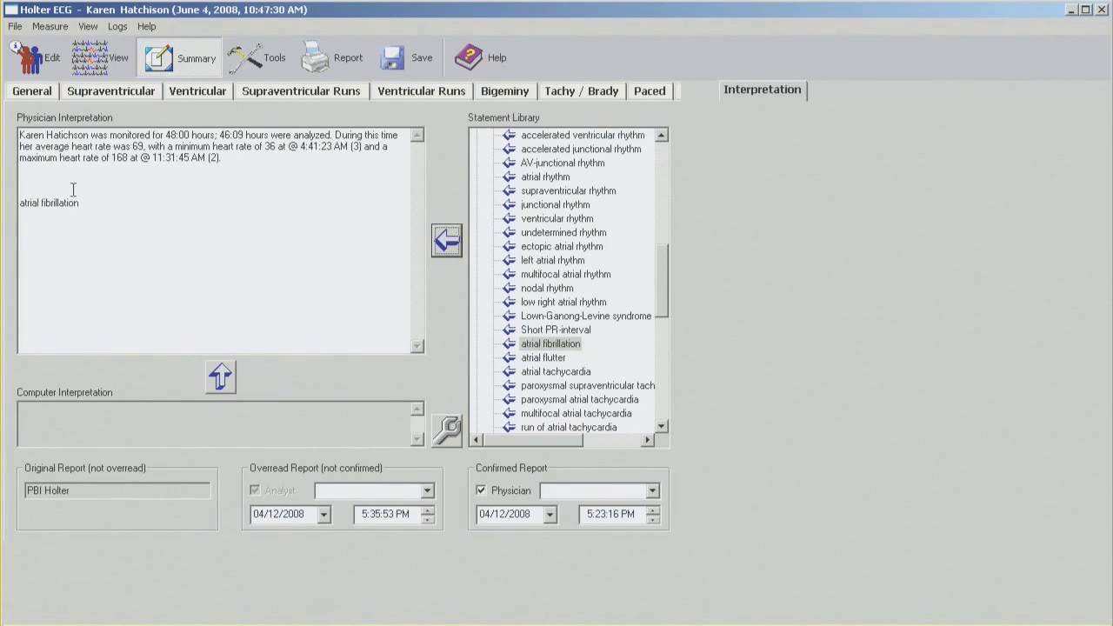